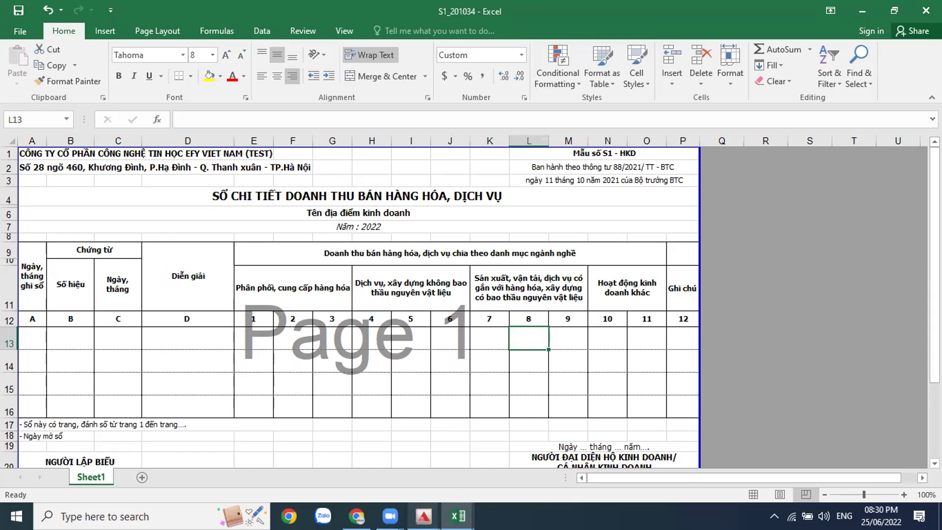
# Step: Return to ACMAN's main accounting window
pyautogui.click(423, 515)
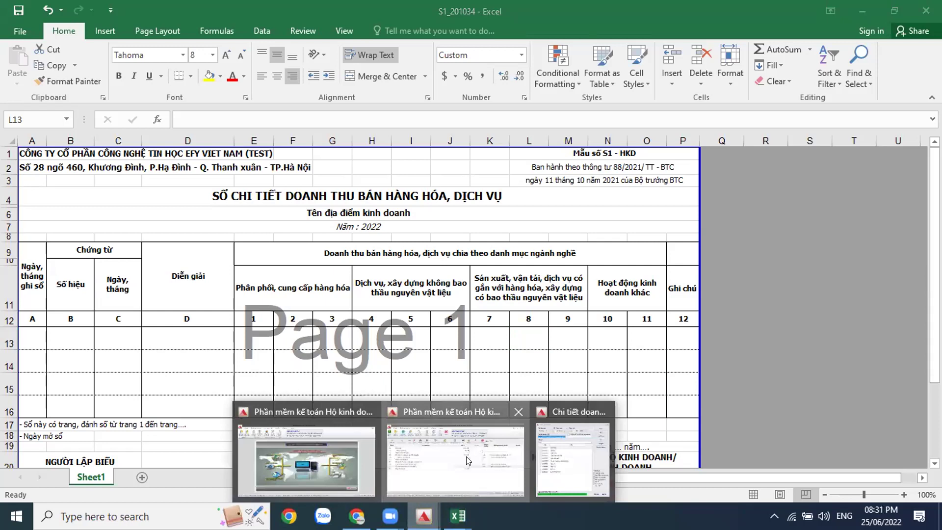
pyautogui.click(466, 459)
pyautogui.click(424, 515)
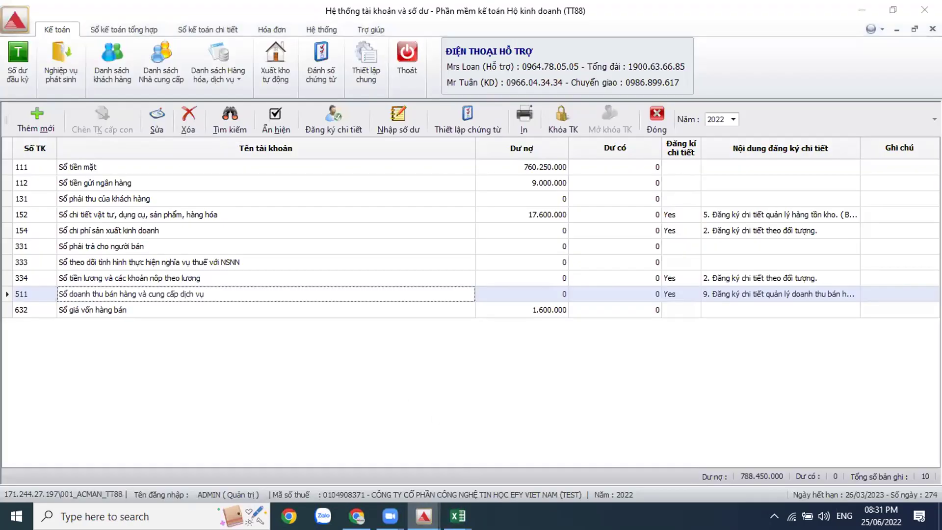
pyautogui.click(266, 443)
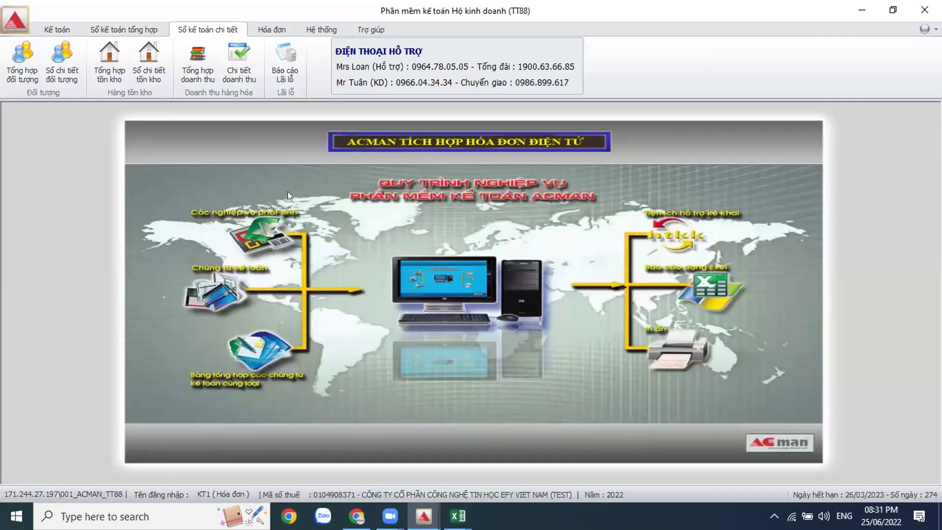
# Step: Generate the Tổng hợp doanh thu report for months 1–3 of 2022
pyautogui.click(205, 76)
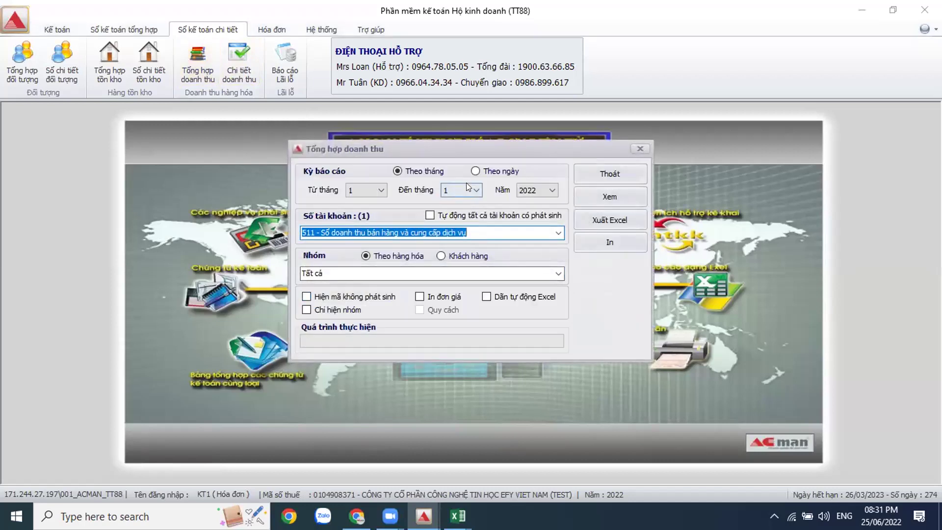
pyautogui.click(466, 184)
pyautogui.click(456, 222)
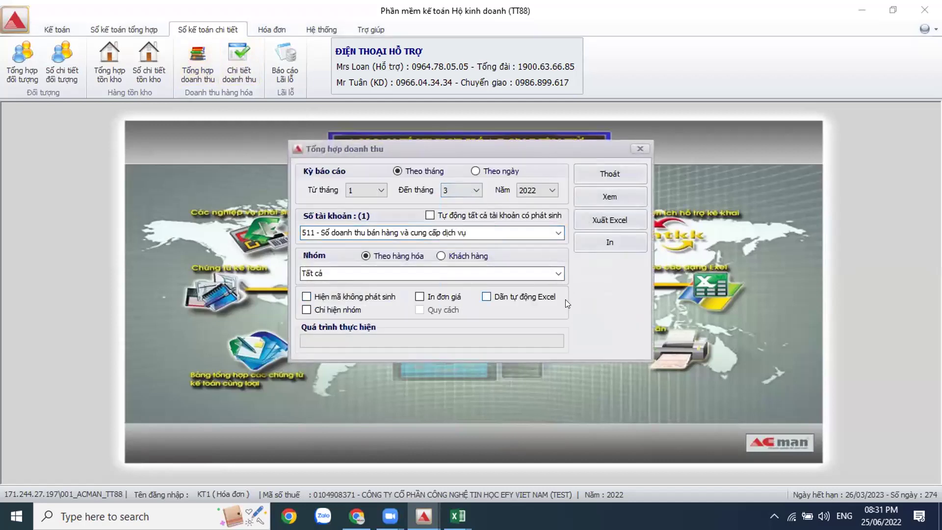
pyautogui.click(610, 242)
# Step: Open the new revenue summary workbook in Excel full-screen
pyautogui.click(458, 515)
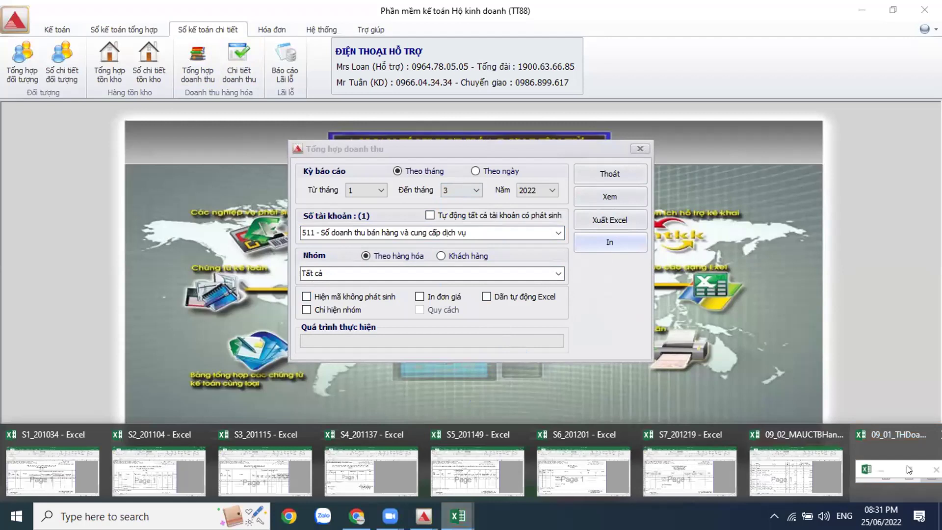
pyautogui.click(864, 471)
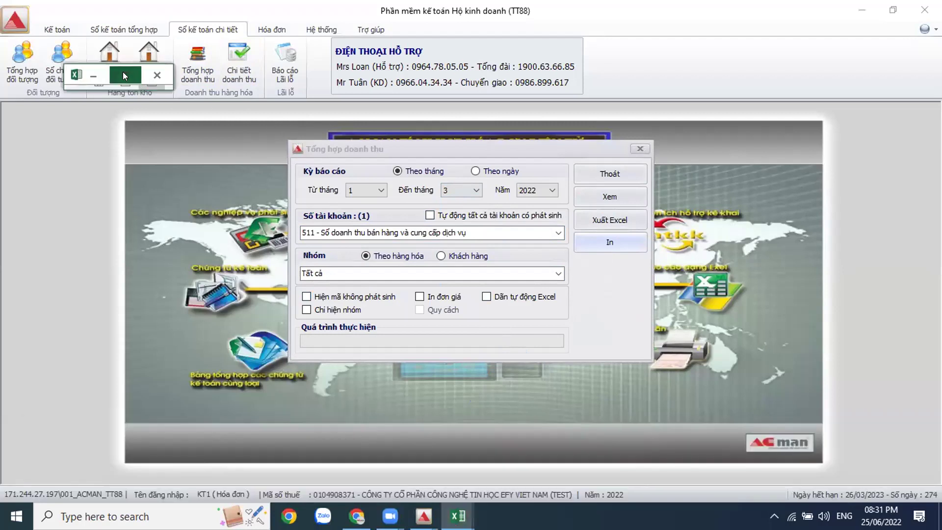
pyautogui.click(123, 73)
# Step: Check Dép nhựa's quantity 120 and revenue 8.400.000, and Dép da's 23.760 tax reduction
pyautogui.click(96, 313)
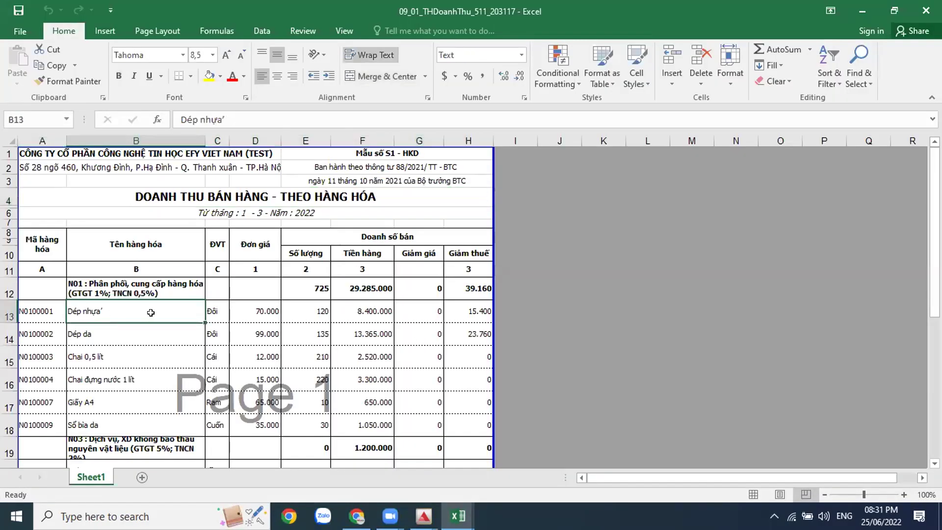
pyautogui.click(256, 309)
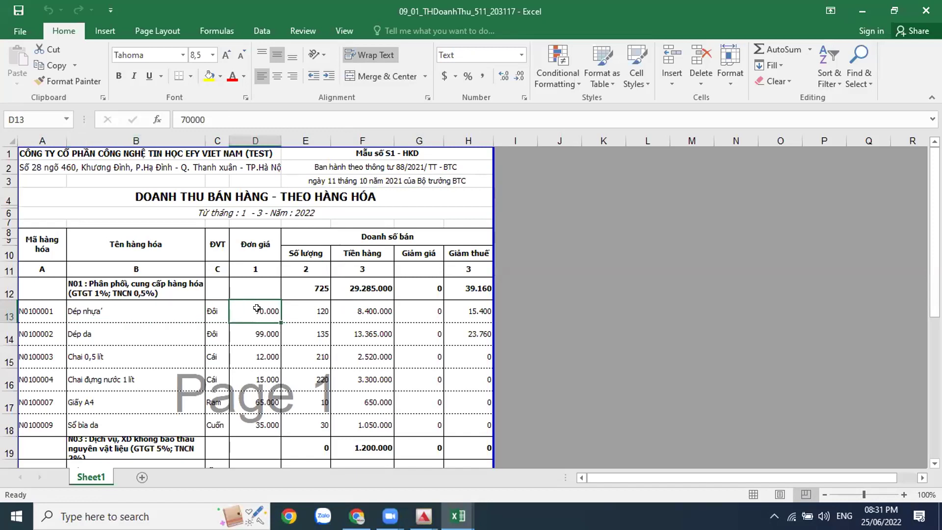
pyautogui.click(298, 309)
pyautogui.click(367, 307)
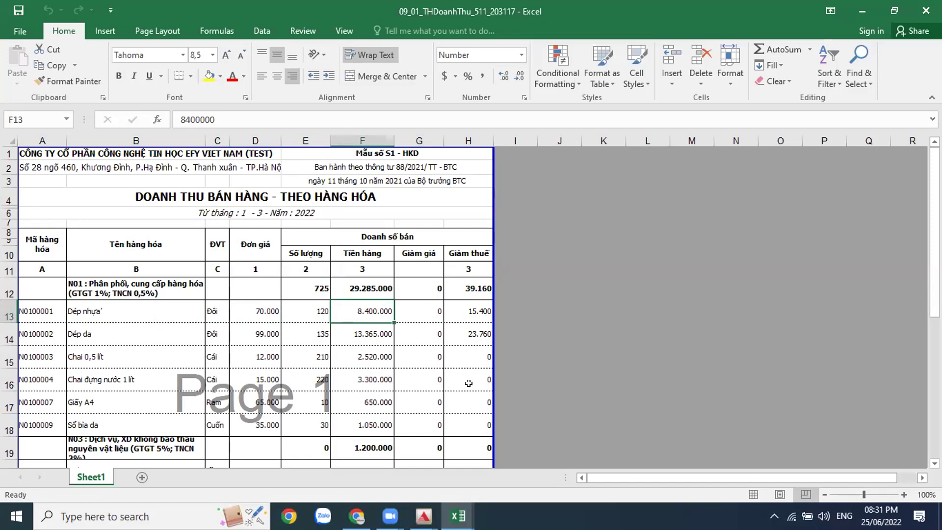
pyautogui.click(470, 314)
pyautogui.click(468, 338)
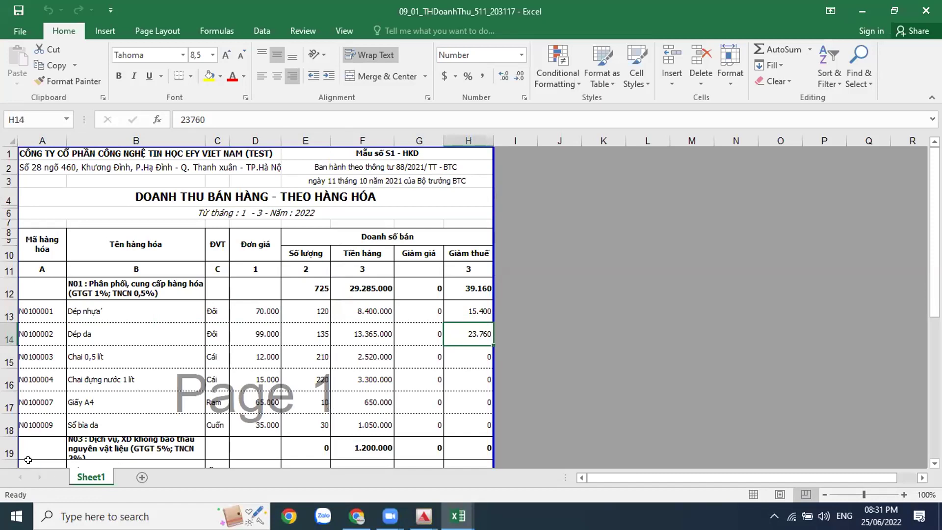
# Step: Autofit row 19's height and review the N01, N03 and N05 group headings
pyautogui.doubleClick(10, 464)
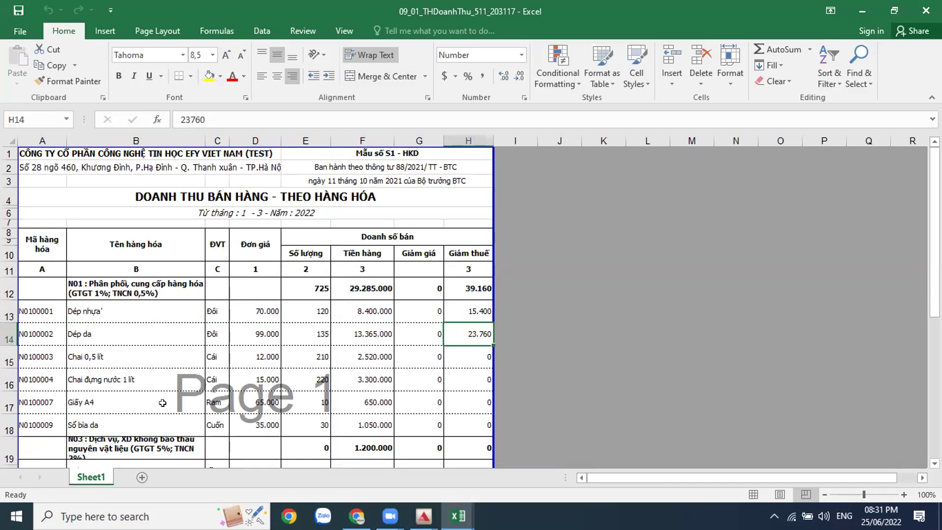
pyautogui.click(152, 285)
pyautogui.scroll(-2, 162, 304)
pyautogui.click(196, 373)
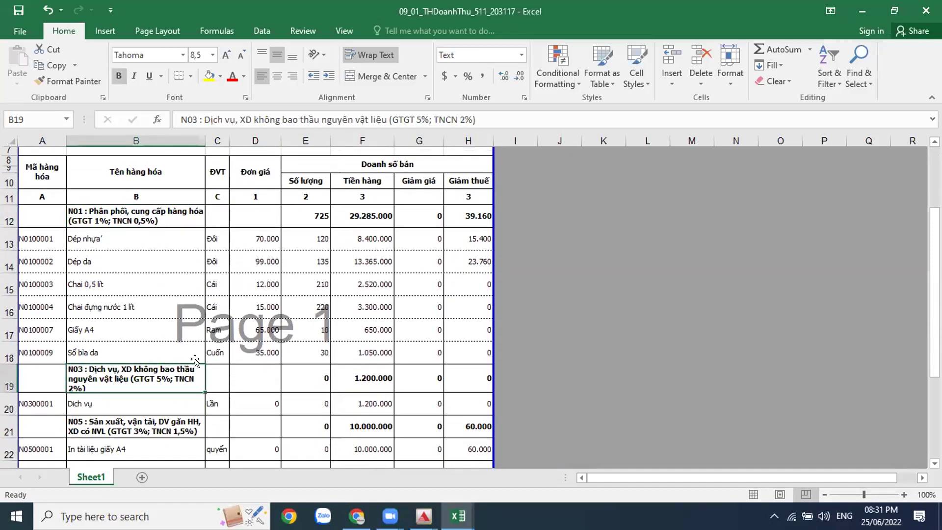
pyautogui.scroll(-2, 195, 362)
pyautogui.click(173, 349)
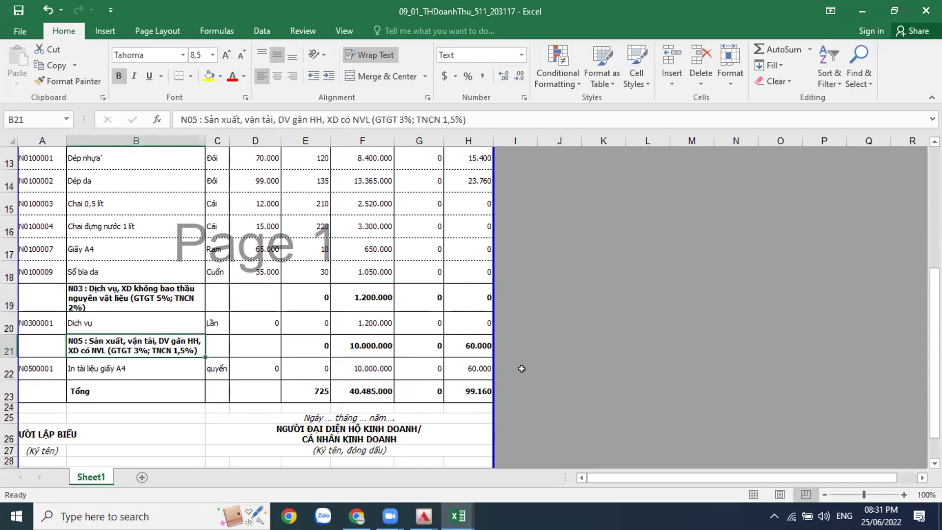
pyautogui.scroll(3, 522, 369)
pyautogui.scroll(1, 569, 360)
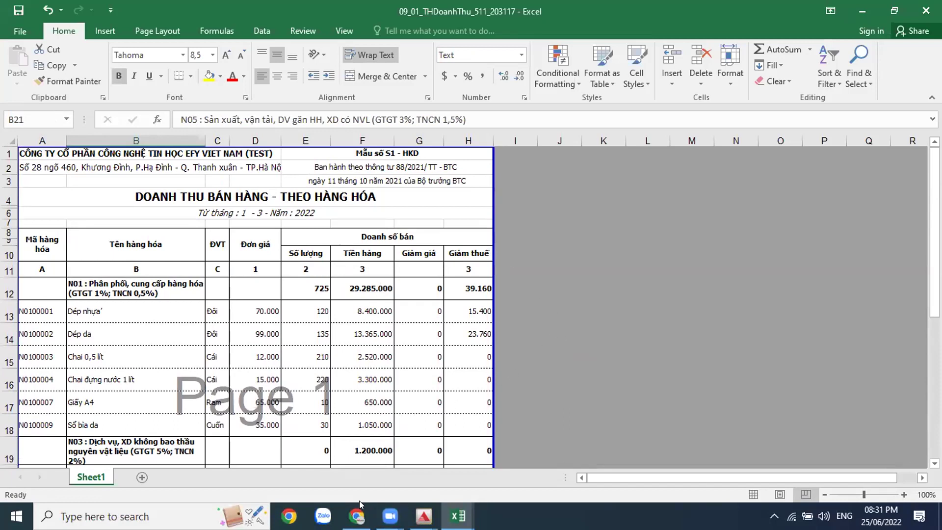
pyautogui.click(424, 515)
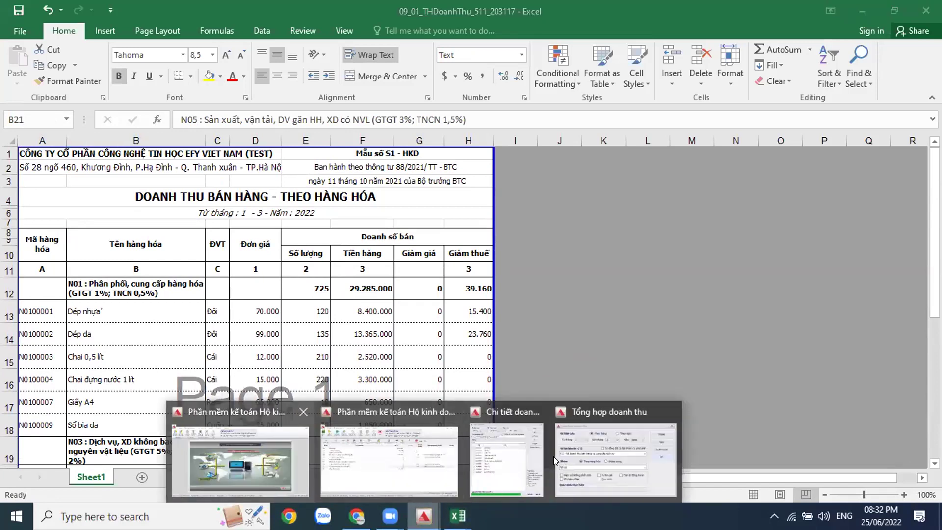
# Step: Back in ACMAN, close the revenue detail report settings
pyautogui.click(240, 461)
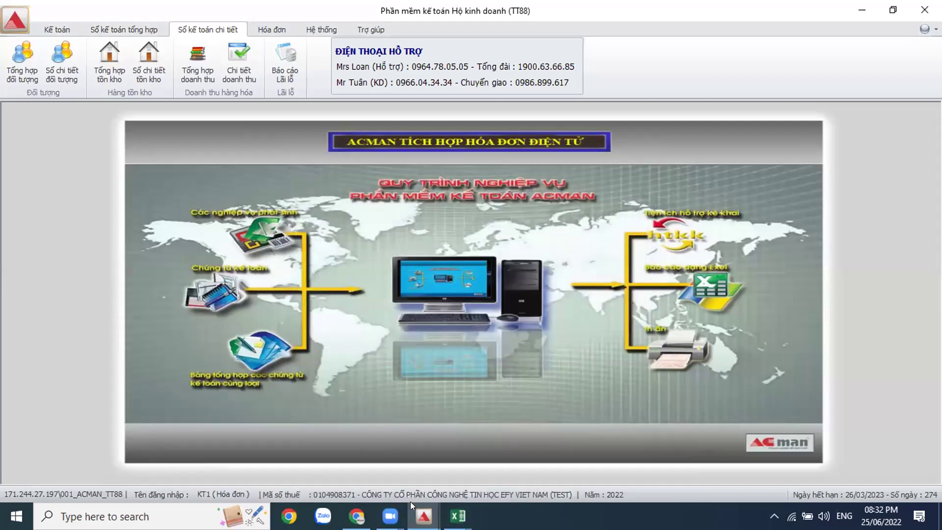
pyautogui.click(572, 451)
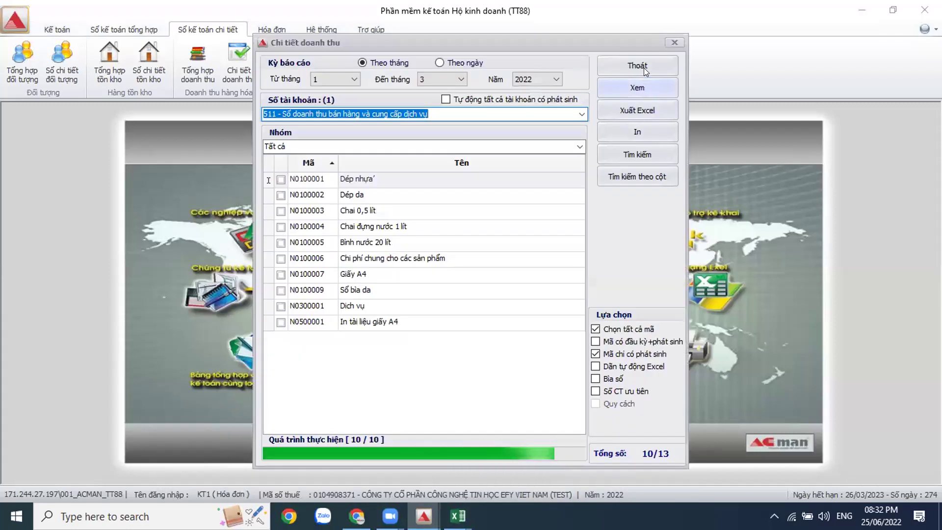
pyautogui.click(643, 68)
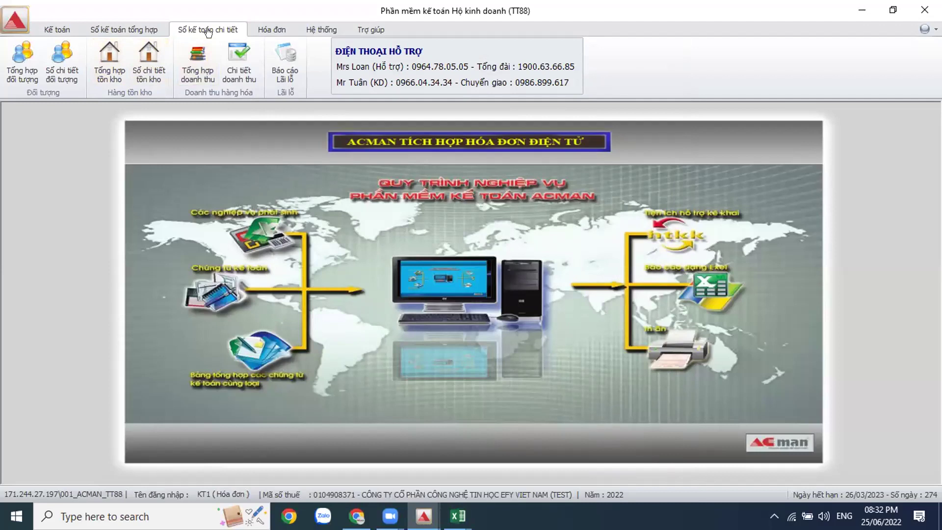
# Step: Export the Sổ chi tiết tồn kho for months 1–3, only items with transactions, all selected
pyautogui.click(147, 82)
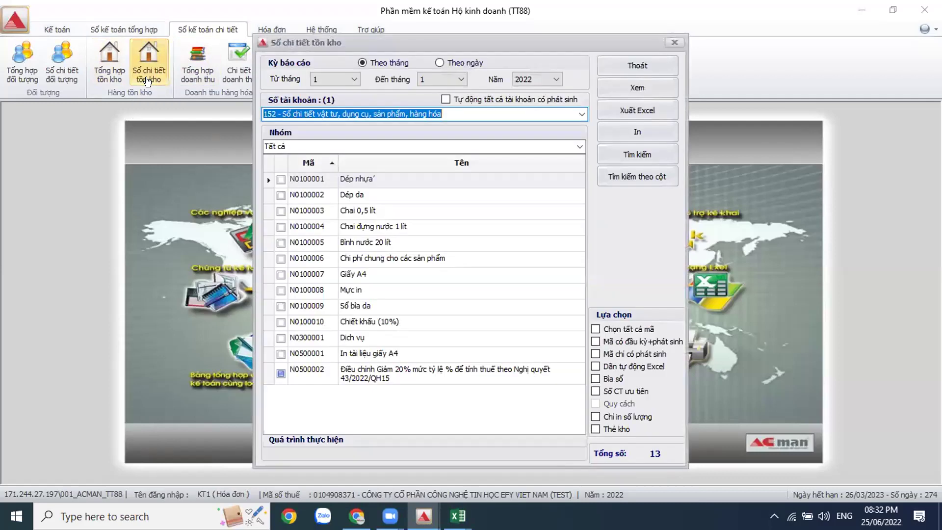
pyautogui.click(459, 80)
pyautogui.click(430, 108)
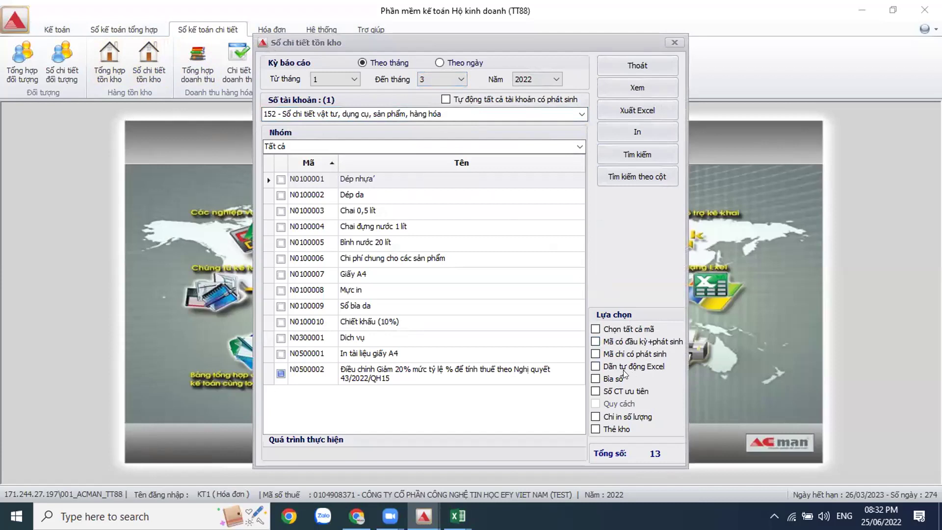
pyautogui.click(596, 353)
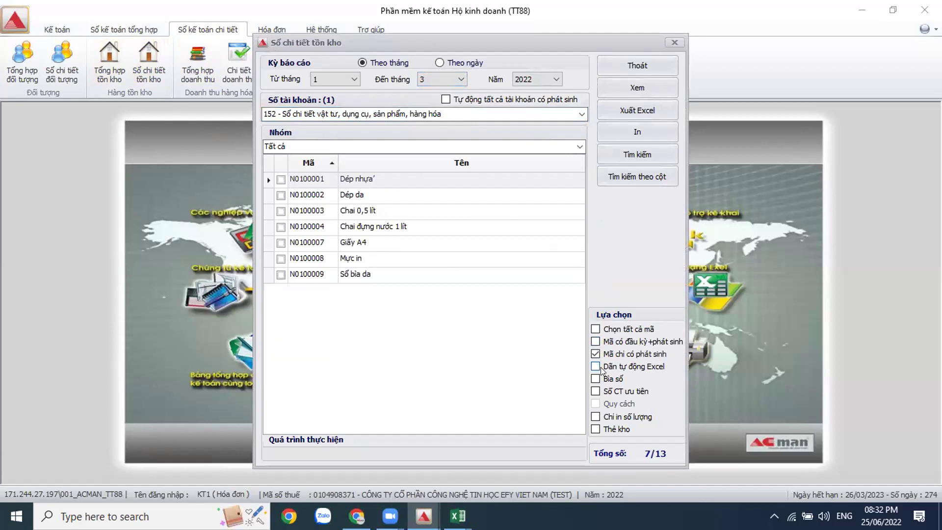
pyautogui.click(594, 329)
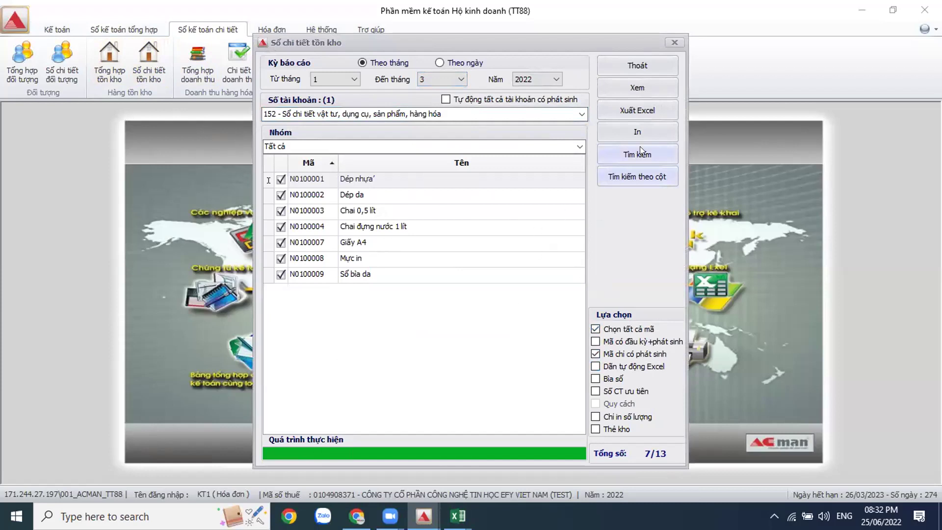
pyautogui.click(645, 112)
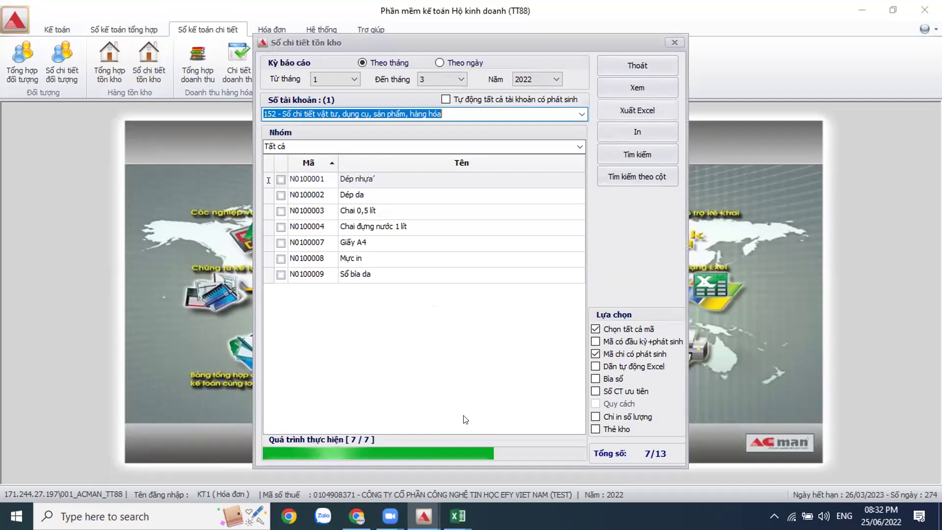
# Step: In the exported ledger, check the Dép nhựa receipt dated 12/03/2022 at unit price 30.000
pyautogui.moveTo(458, 516)
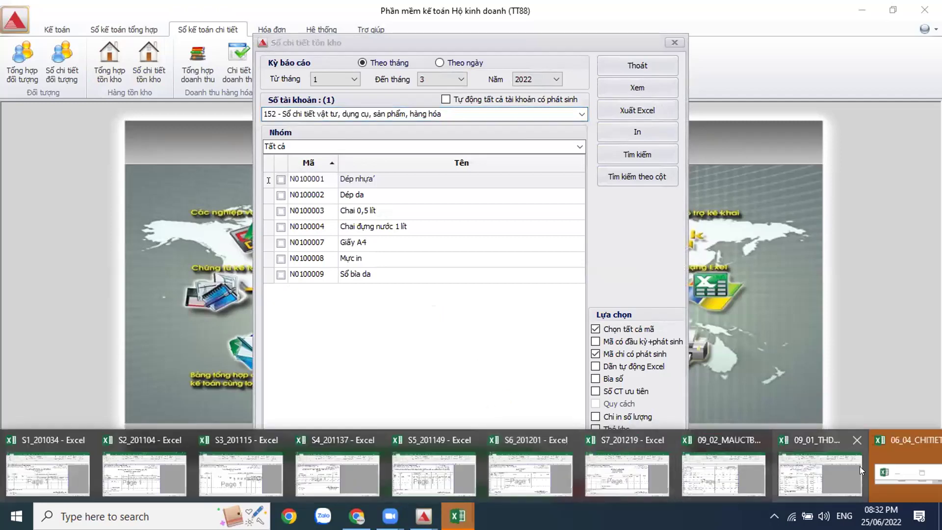
pyautogui.click(890, 473)
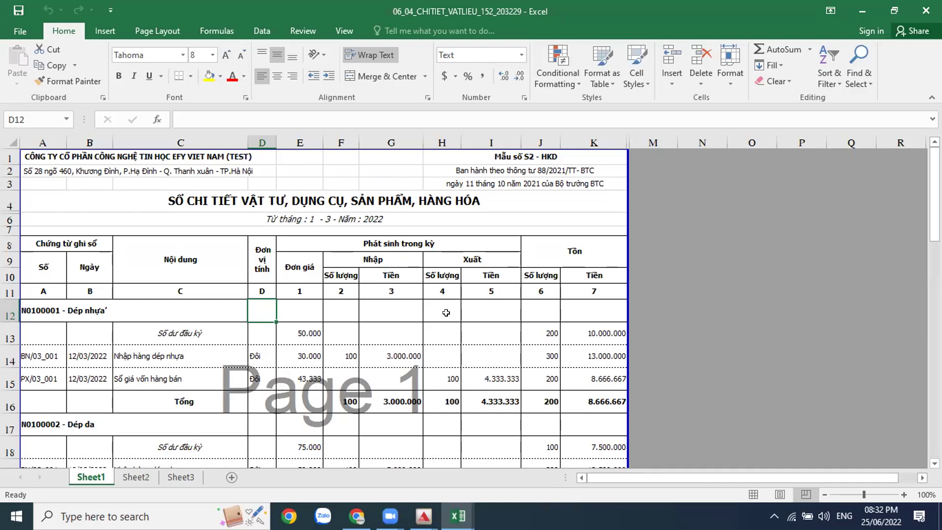
pyautogui.scroll(-1, 446, 313)
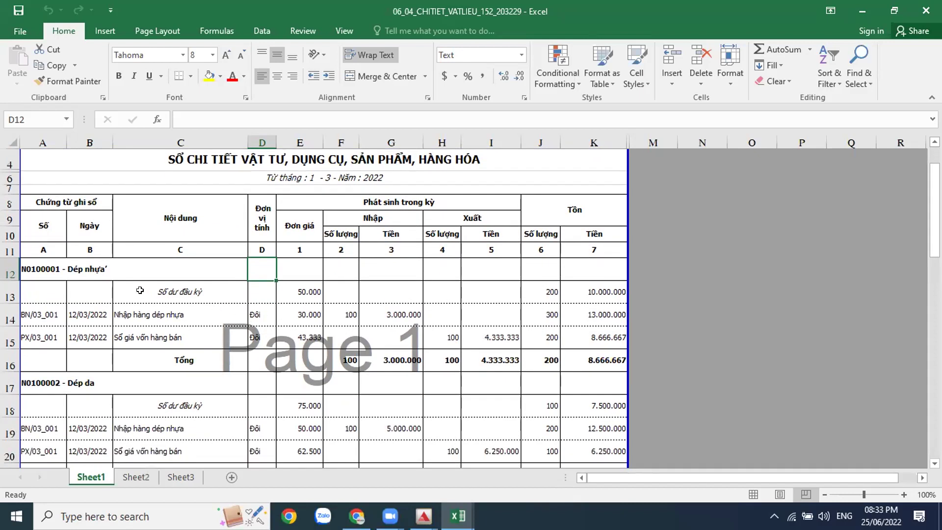
pyautogui.click(52, 261)
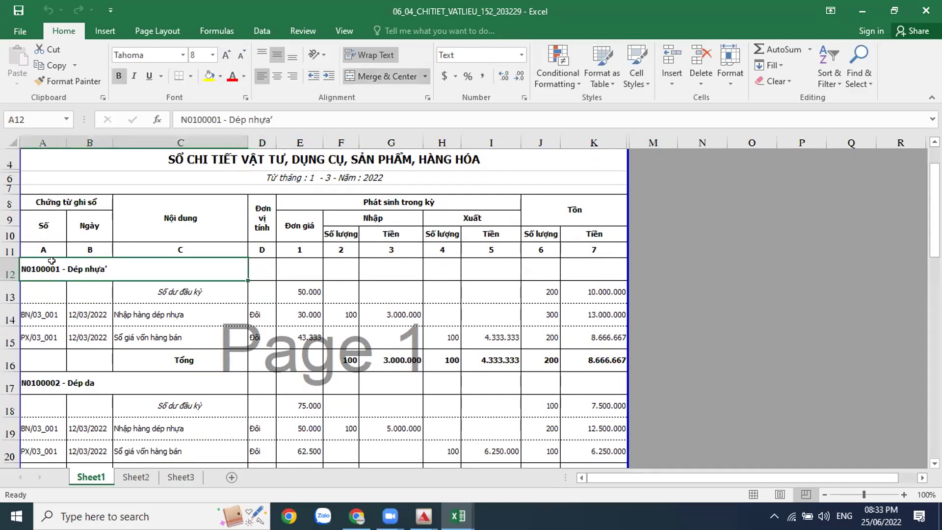
pyautogui.click(46, 325)
pyautogui.click(87, 313)
pyautogui.click(176, 319)
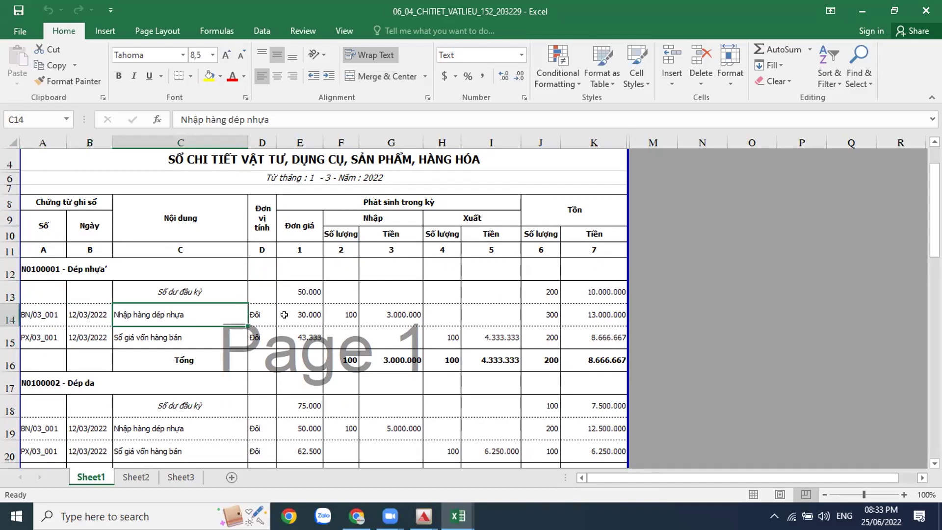
pyautogui.click(305, 315)
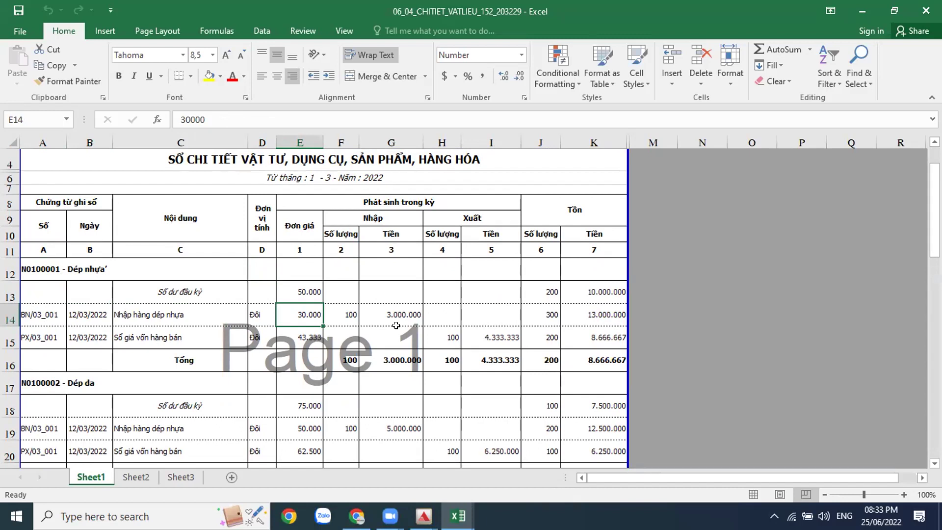
# Step: Scroll through the rest of the ledger and return to ACMAN's inventory detail dialog
pyautogui.scroll(-6, 368, 338)
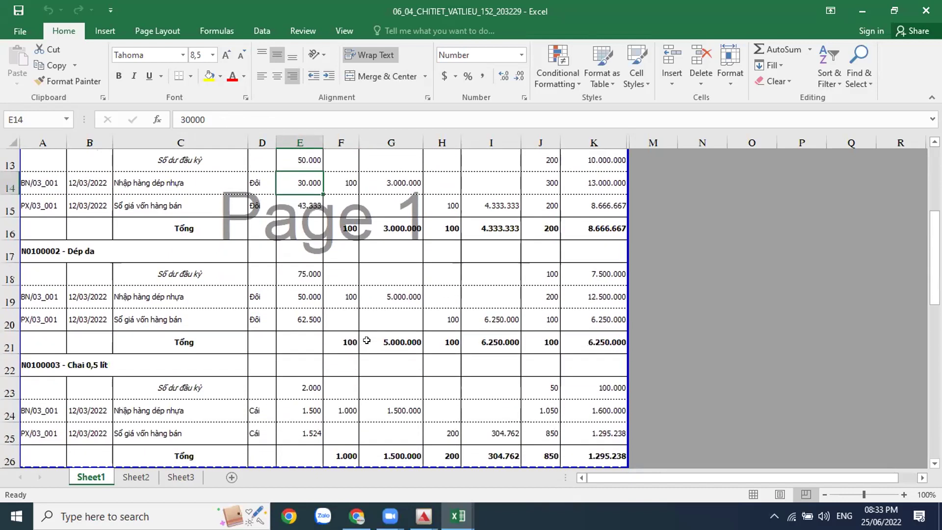
pyautogui.scroll(-6, 367, 340)
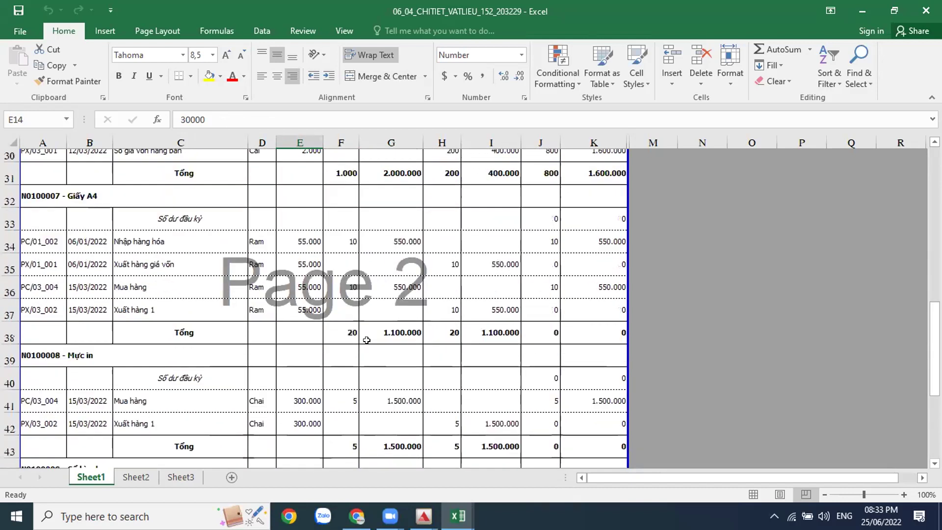
pyautogui.scroll(9, 367, 340)
pyautogui.scroll(4, 366, 340)
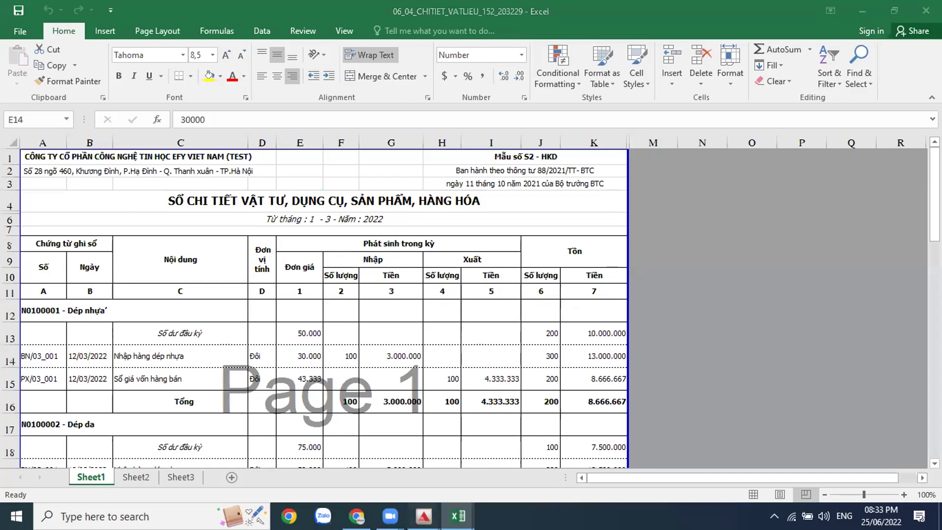
pyautogui.moveTo(424, 516)
pyautogui.click(573, 451)
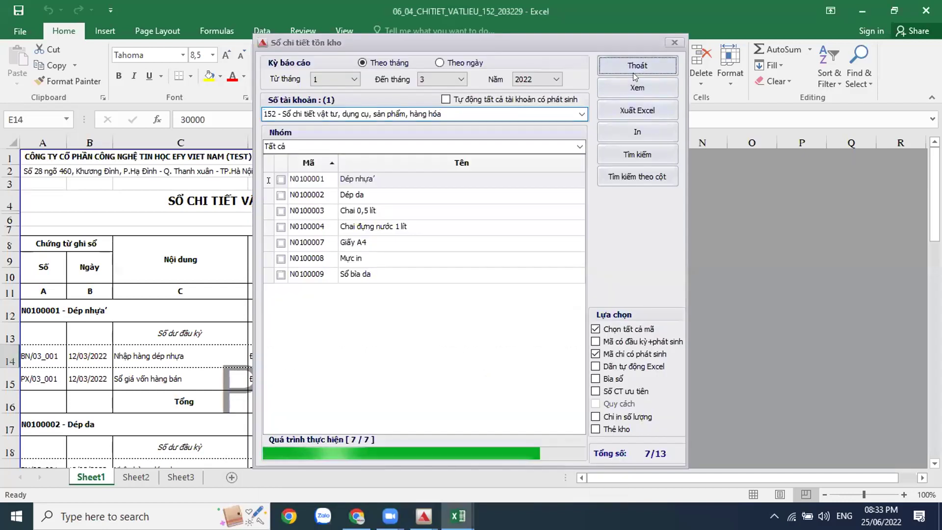
# Step: Close the inventory detail dialog and return to ACMAN's main window
pyautogui.click(633, 71)
pyautogui.moveTo(424, 516)
pyautogui.click(323, 460)
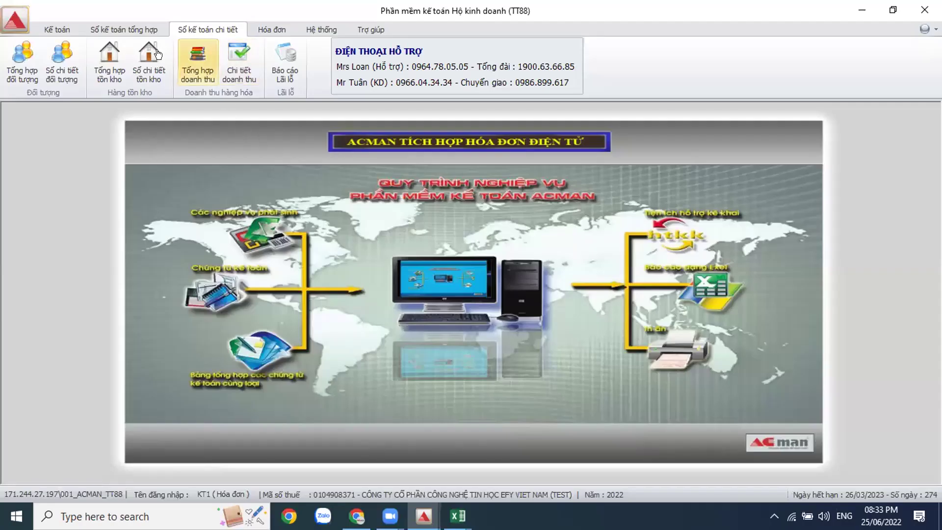
# Step: Export the Tổng hợp tồn kho summary for months 1–3 to Excel
pyautogui.click(104, 81)
pyautogui.click(468, 172)
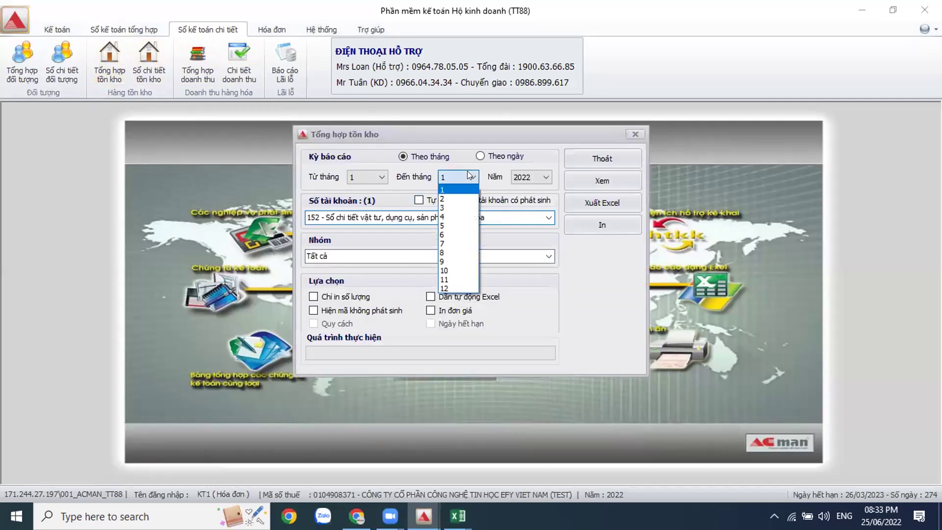
pyautogui.click(457, 207)
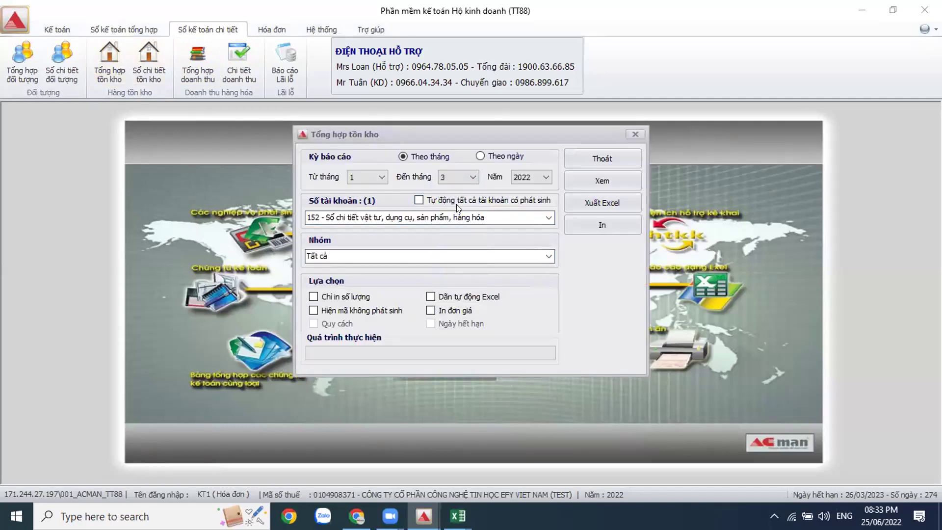
pyautogui.click(599, 204)
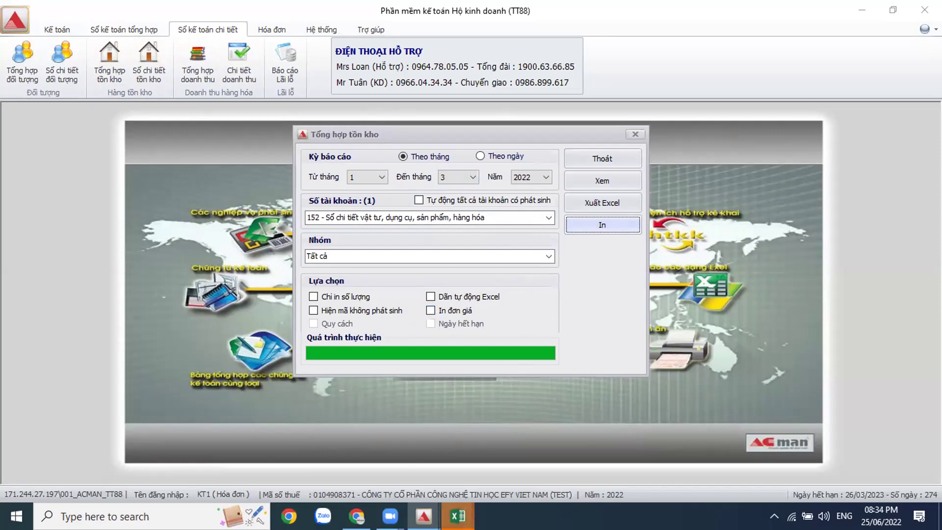
# Step: Open the exported inventory summary workbook full-screen
pyautogui.click(458, 515)
pyautogui.click(917, 479)
pyautogui.click(129, 76)
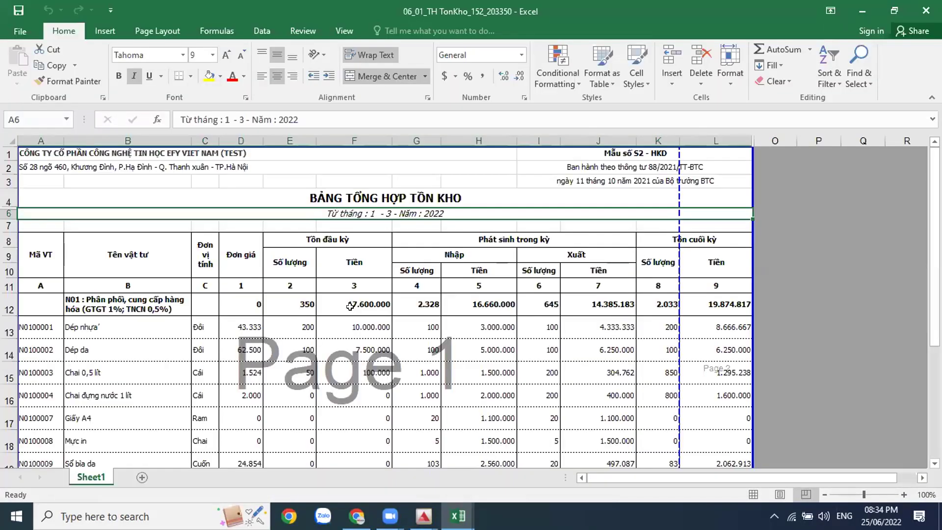
# Step: Move the page break so page 1 includes column L (Tiền)
pyautogui.click(91, 349)
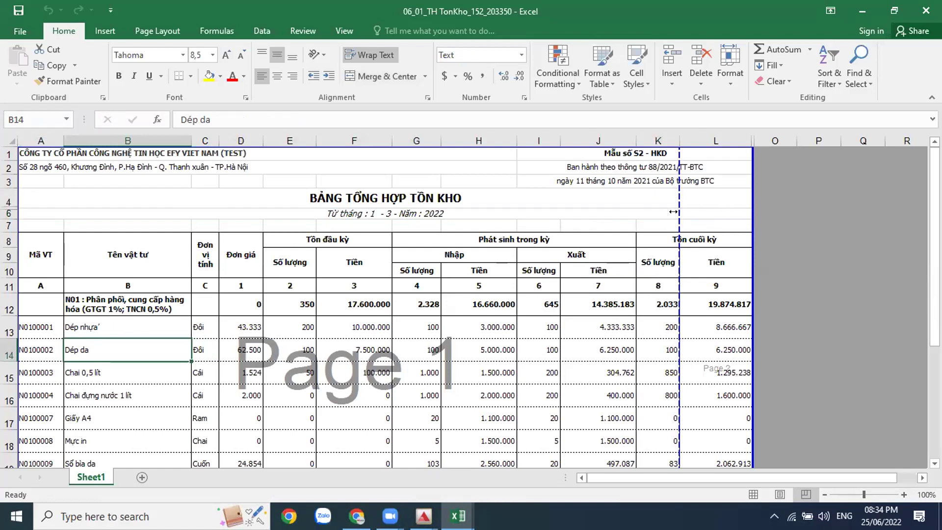
pyautogui.click(637, 213)
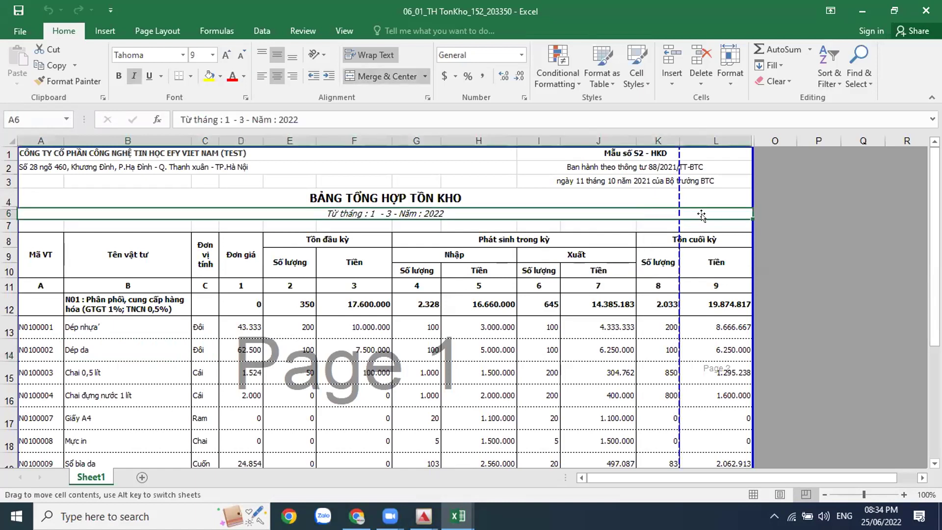
pyautogui.click(698, 267)
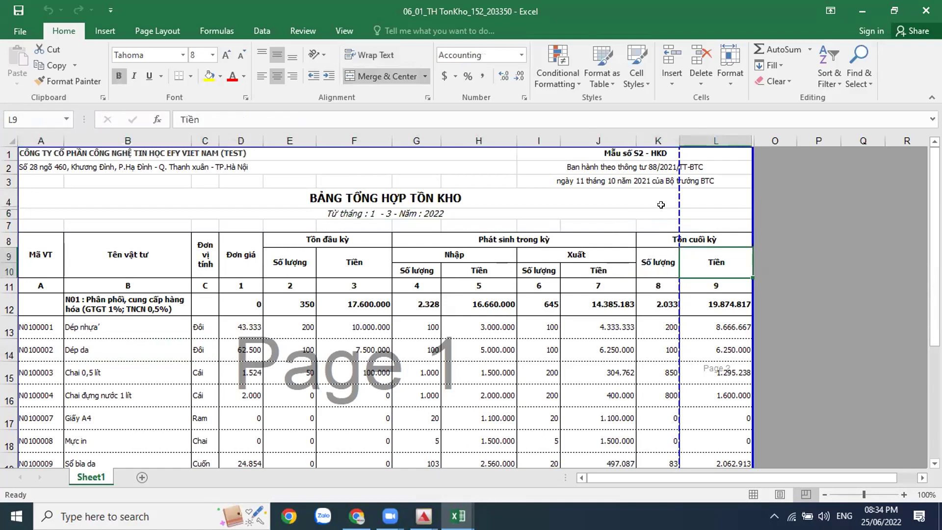
pyautogui.moveTo(673, 197); pyautogui.dragTo(746, 197)
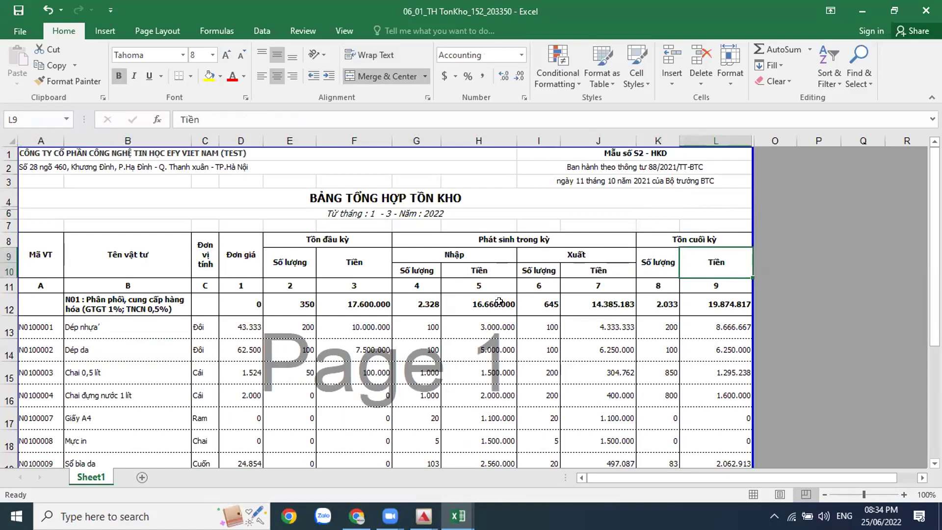
pyautogui.scroll(-3, 499, 301)
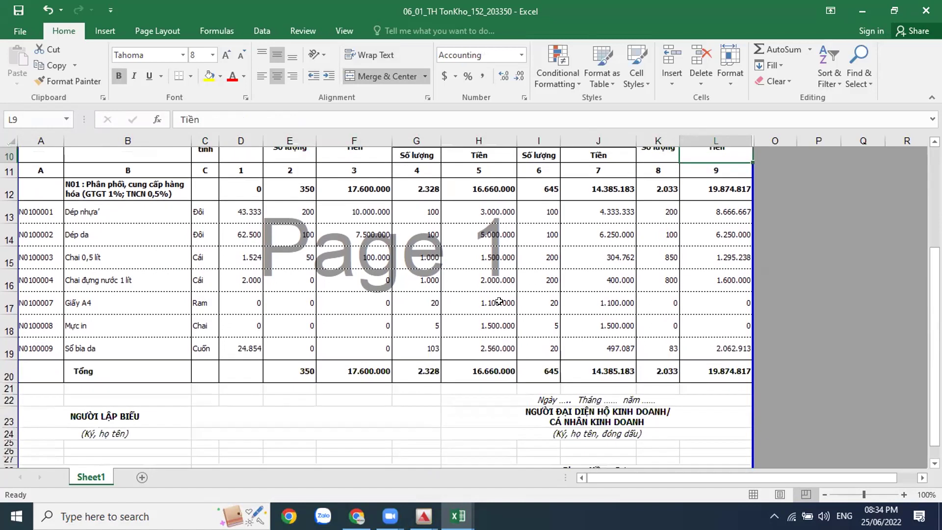
pyautogui.scroll(1, 499, 300)
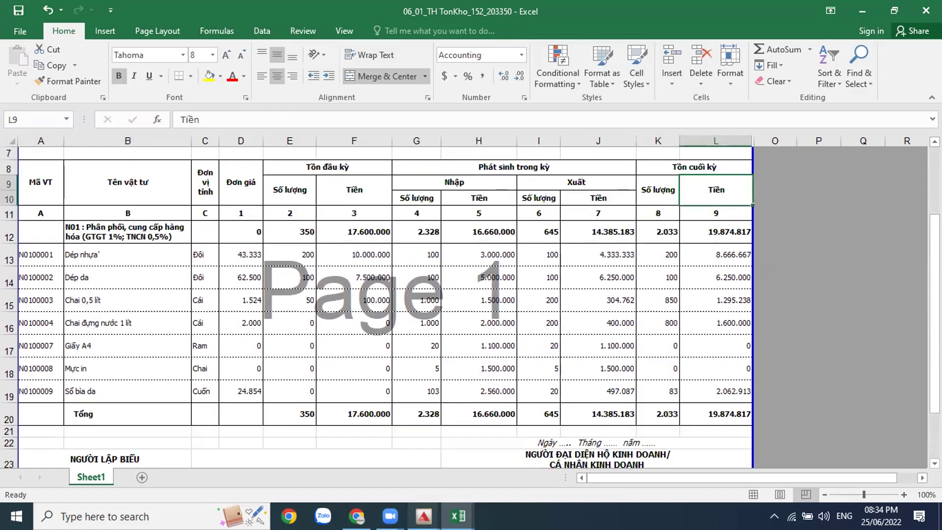
# Step: Close ACMAN's Tổng hợp tồn kho dialog with Thoát
pyautogui.click(424, 517)
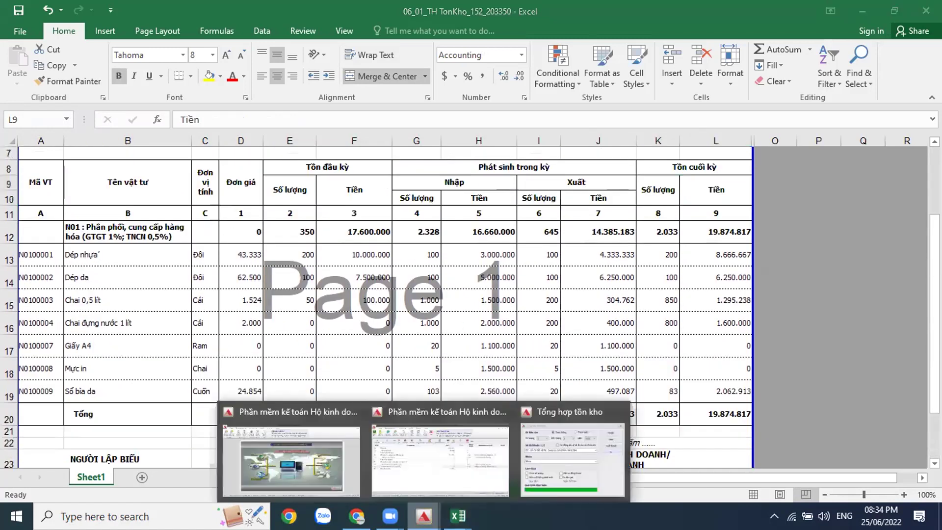
pyautogui.click(579, 457)
pyautogui.click(619, 161)
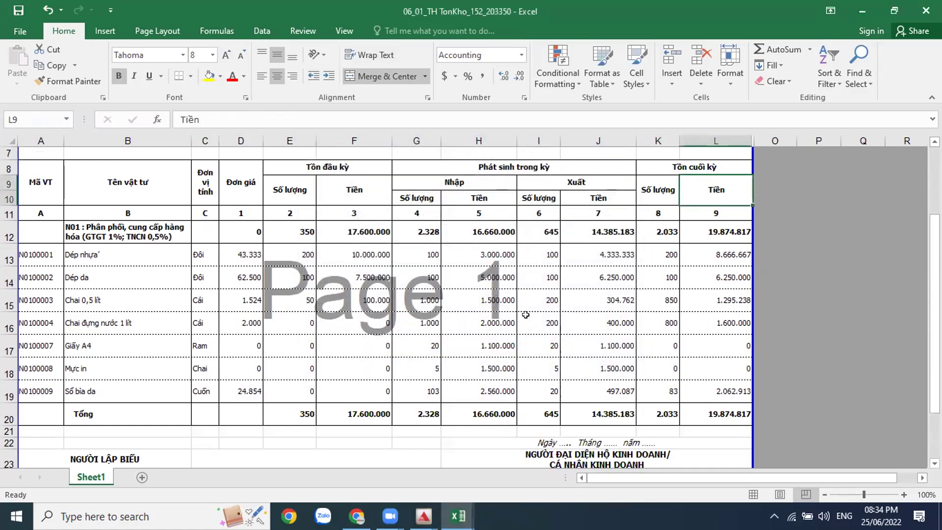
pyautogui.click(458, 516)
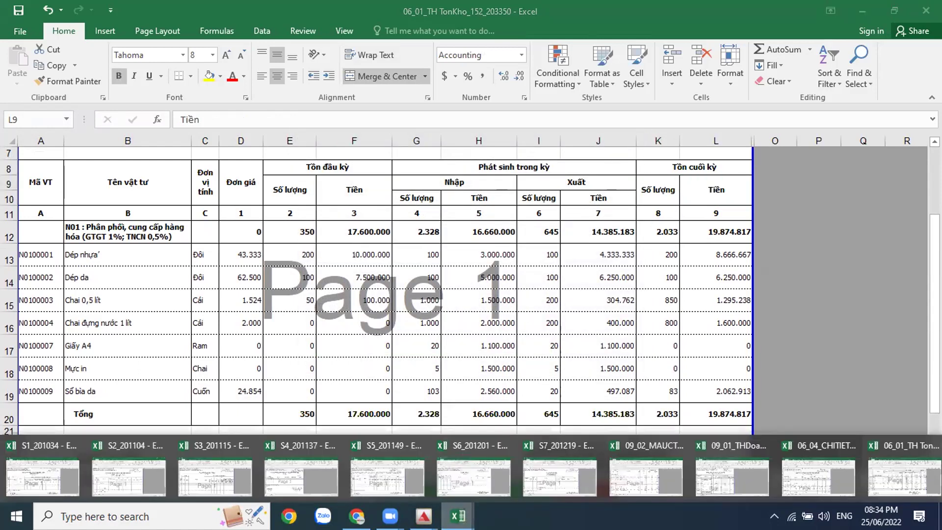
# Step: View the blank S3_201115 cost ledger workbook, then return to ACMAN
pyautogui.click(216, 456)
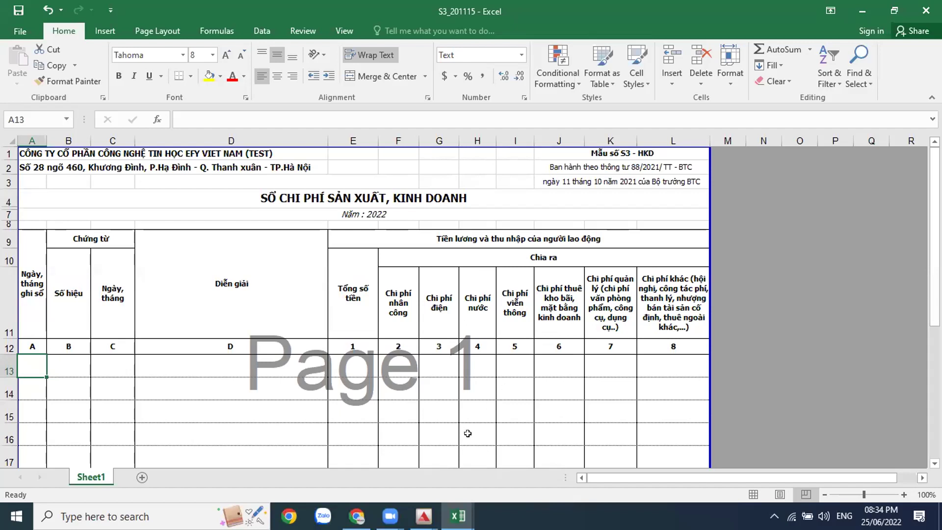
pyautogui.moveTo(423, 516)
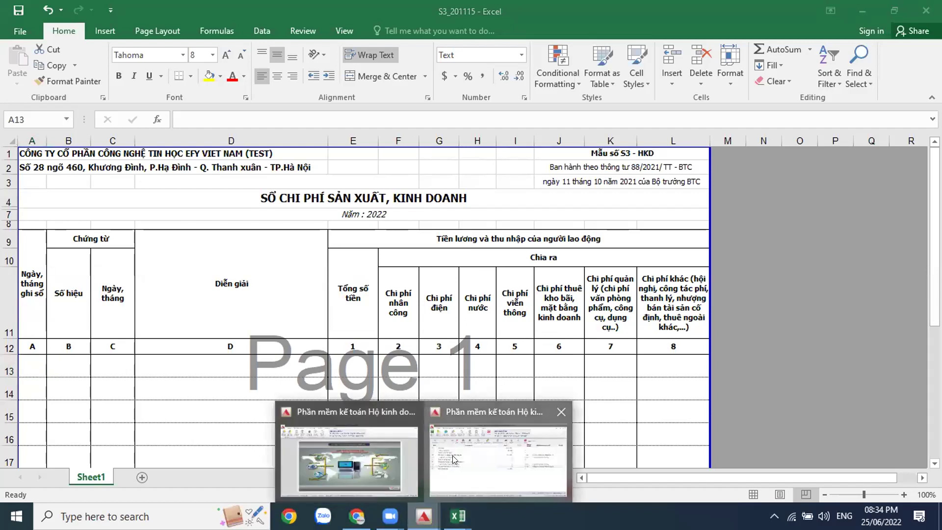
pyautogui.click(453, 455)
# Step: Open the Sổ chi tiết đối tượng settings for account 154
pyautogui.click(407, 58)
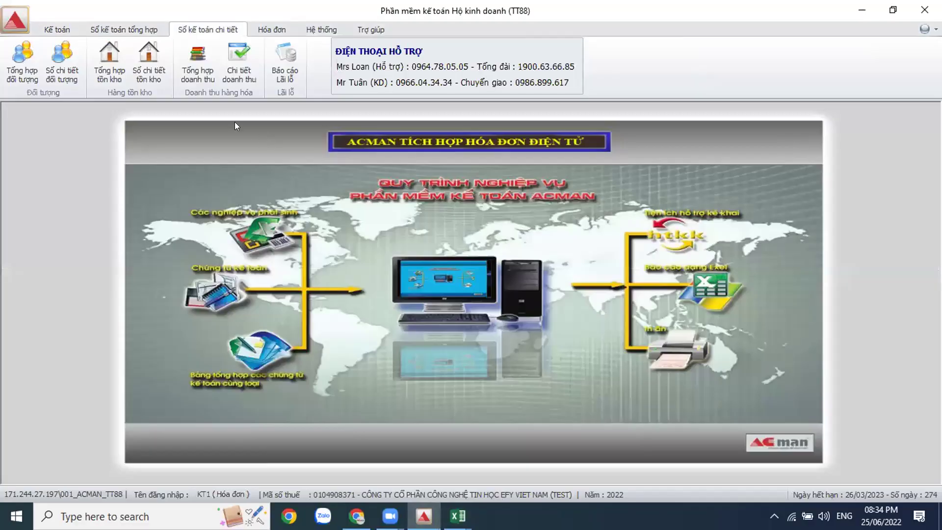
pyautogui.click(61, 77)
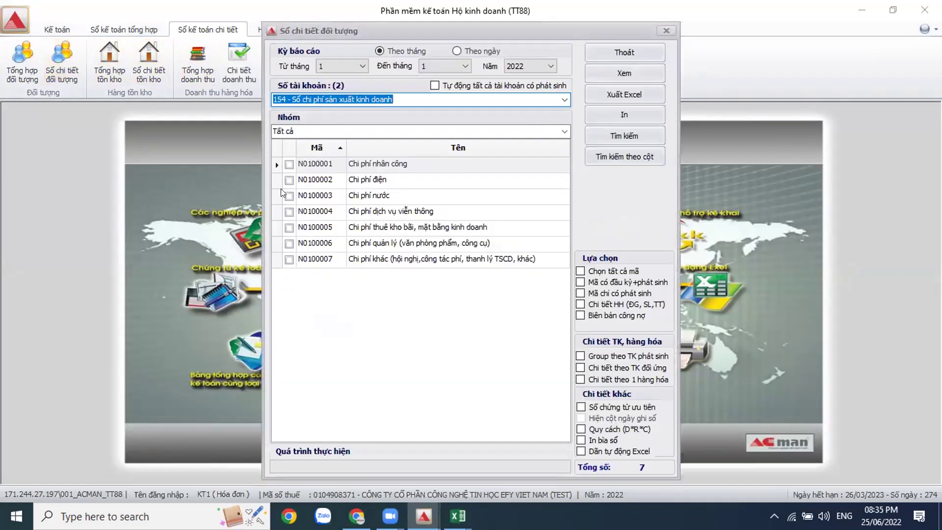
pyautogui.click(383, 98)
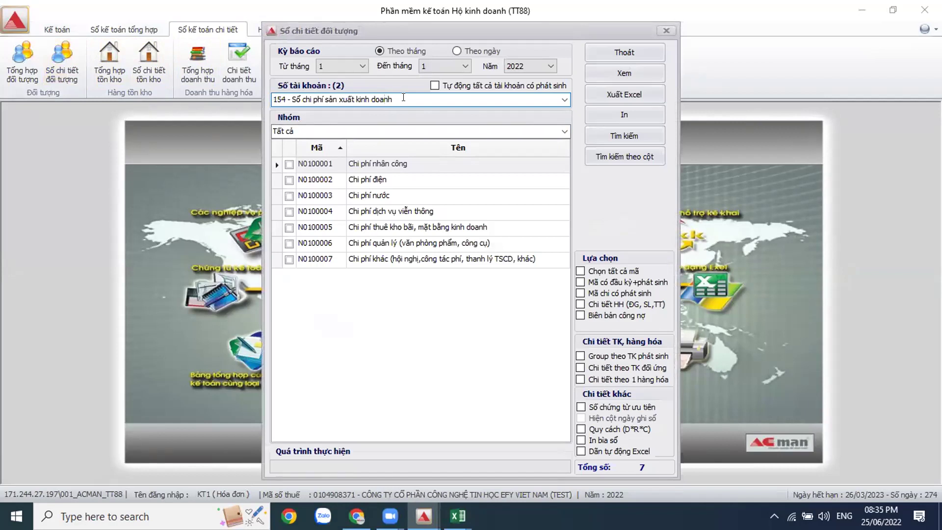
# Step: Export months 1–3 with only active codes, all selected, and open the new workbook
pyautogui.click(457, 62)
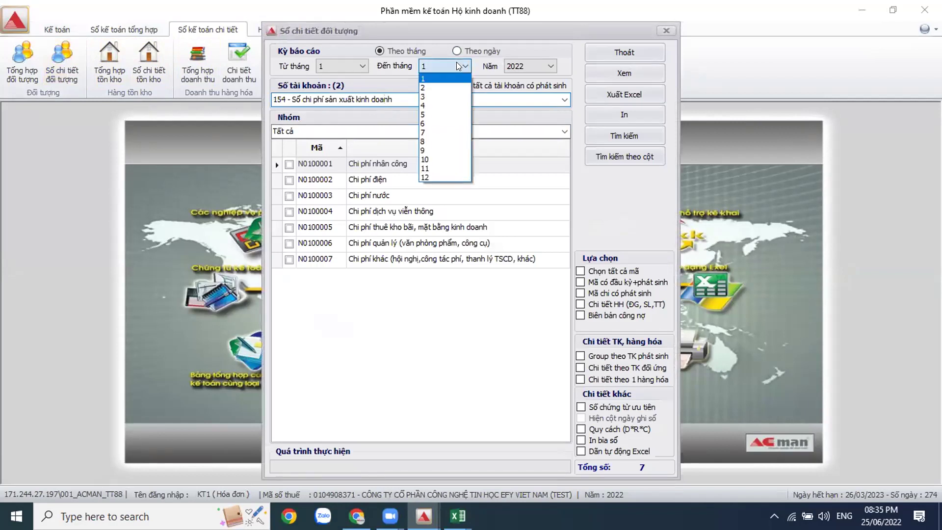
pyautogui.click(444, 97)
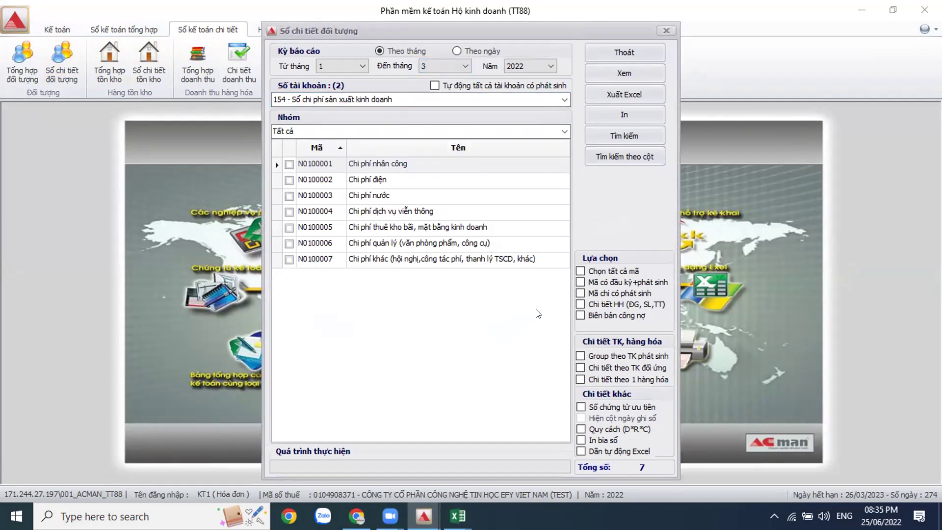
pyautogui.click(581, 293)
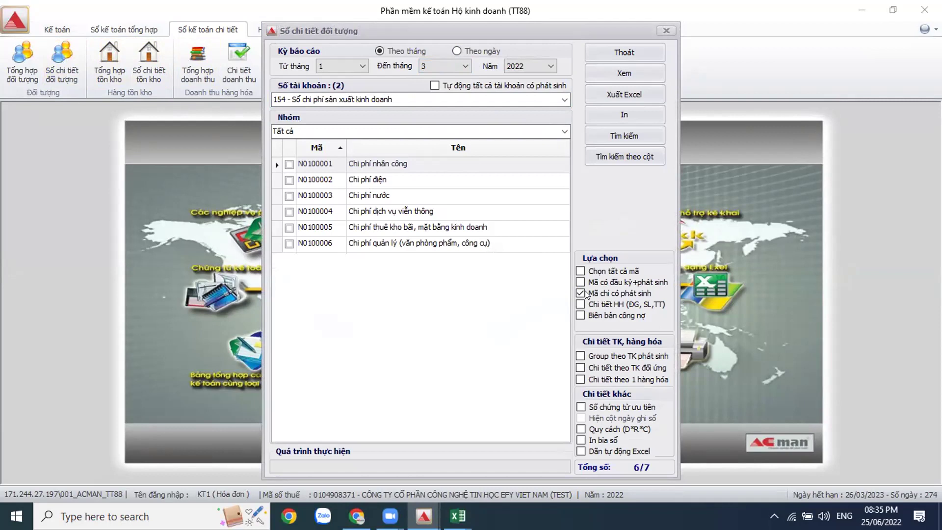
pyautogui.click(581, 272)
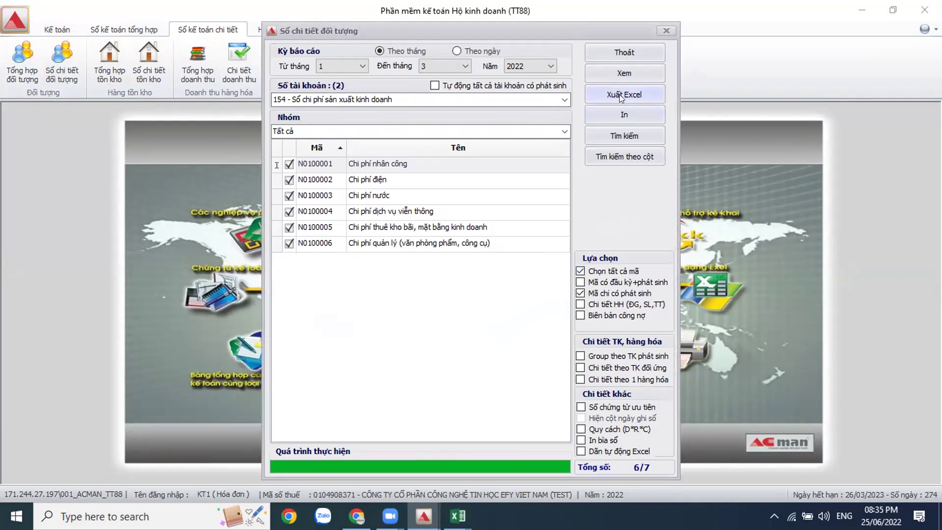
pyautogui.click(619, 94)
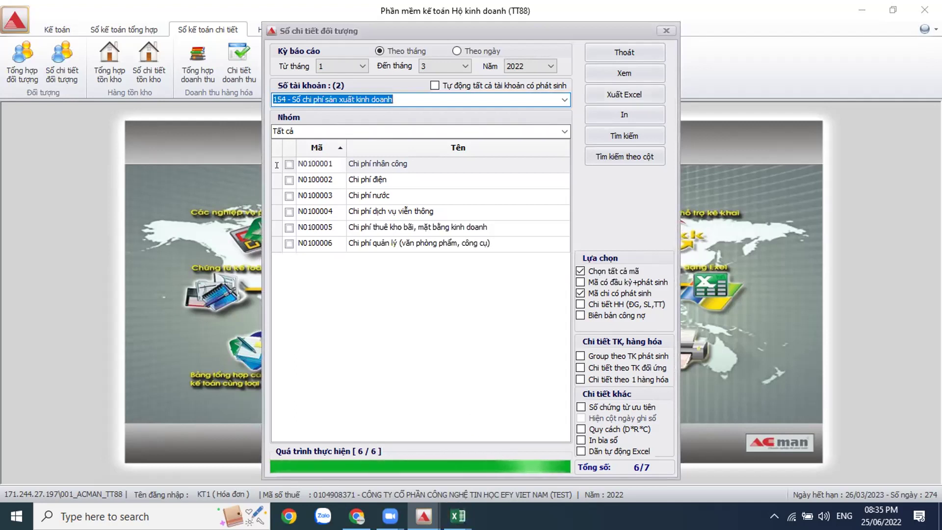
pyautogui.moveTo(458, 516)
pyautogui.click(762, 499)
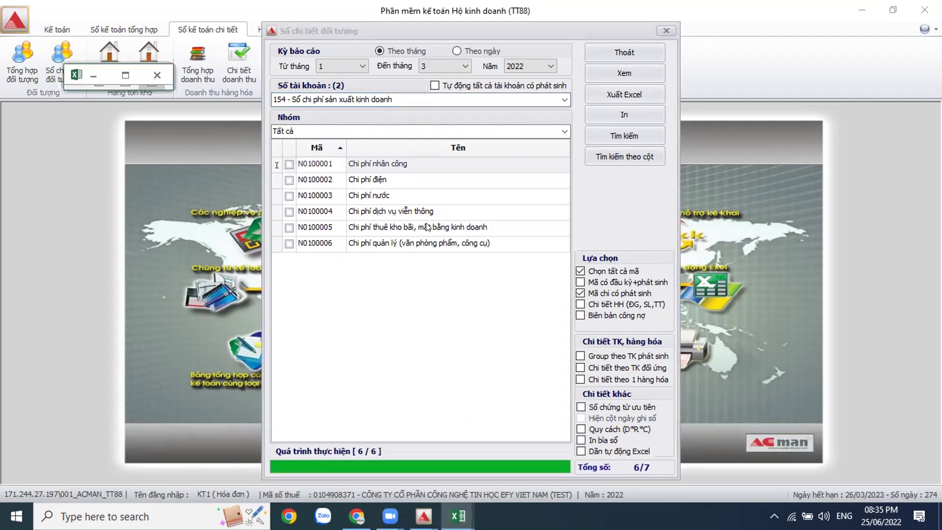
pyautogui.click(131, 80)
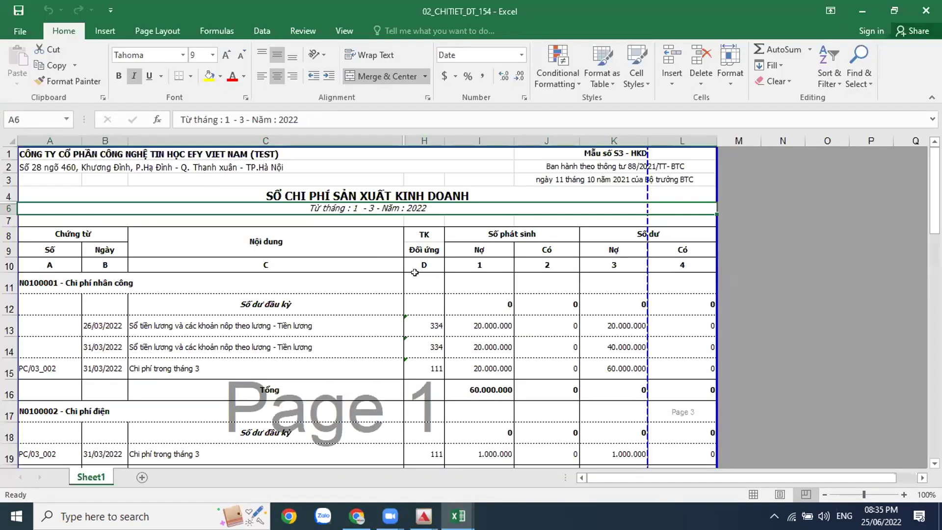
pyautogui.moveTo(642, 288); pyautogui.dragTo(700, 297)
pyautogui.click(451, 340)
pyautogui.scroll(-3, 451, 340)
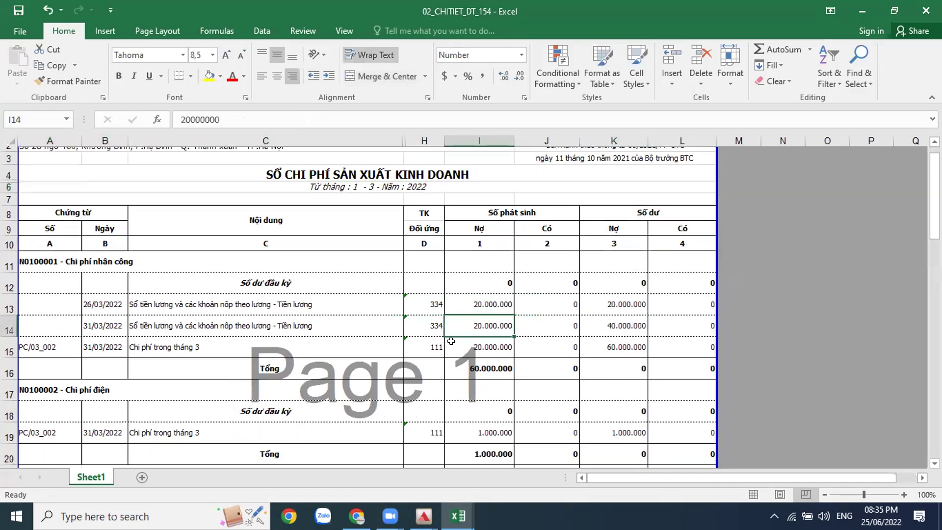
pyautogui.scroll(-6, 451, 340)
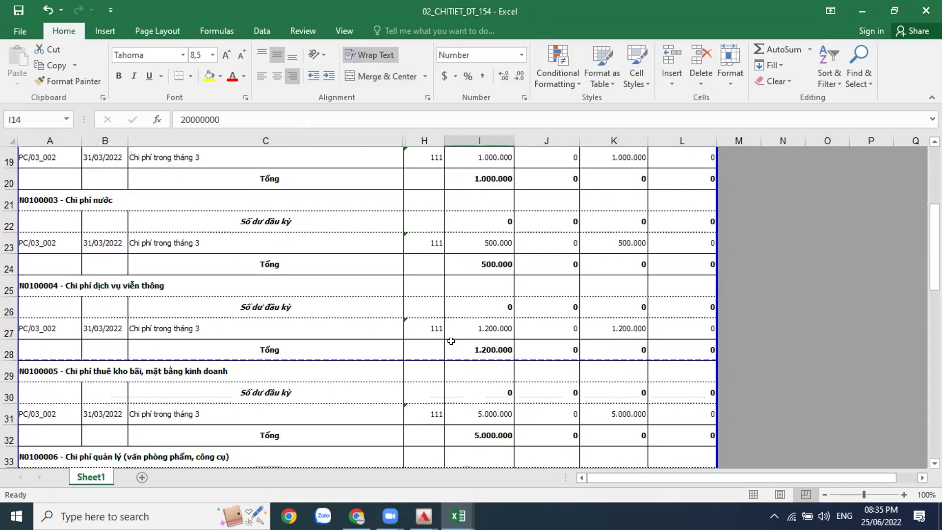
pyautogui.scroll(10, 451, 340)
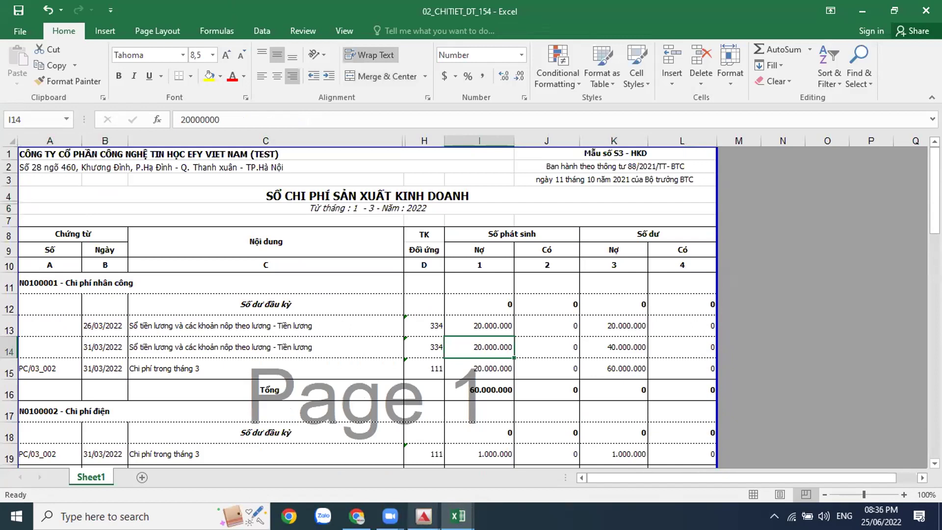
pyautogui.moveTo(458, 516)
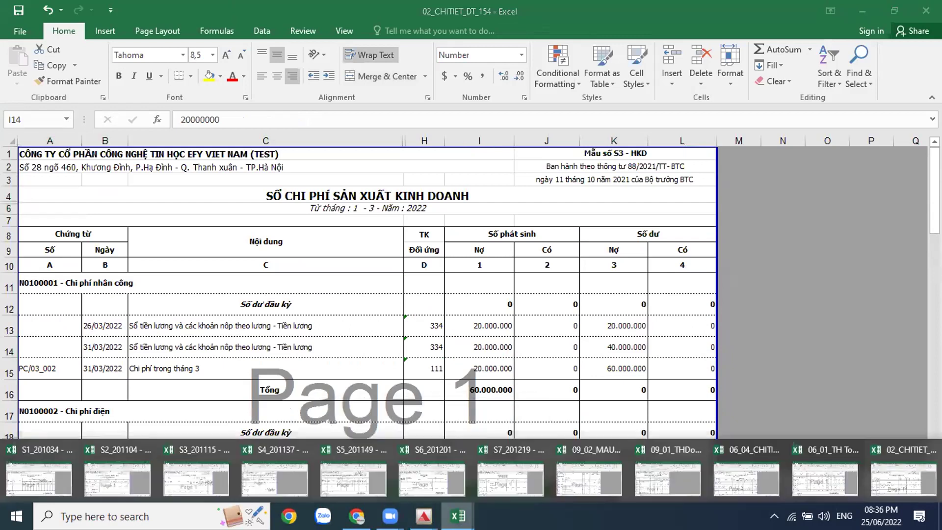
# Step: View the blank S4 tax-obligation workbook, then close ACMAN's Sổ chi tiết đối tượng dialog
pyautogui.click(282, 467)
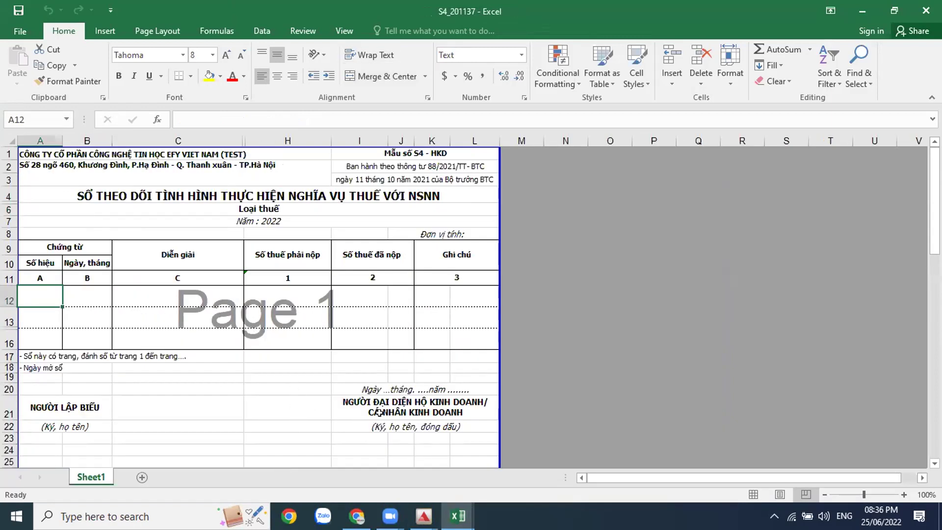
pyautogui.moveTo(424, 516)
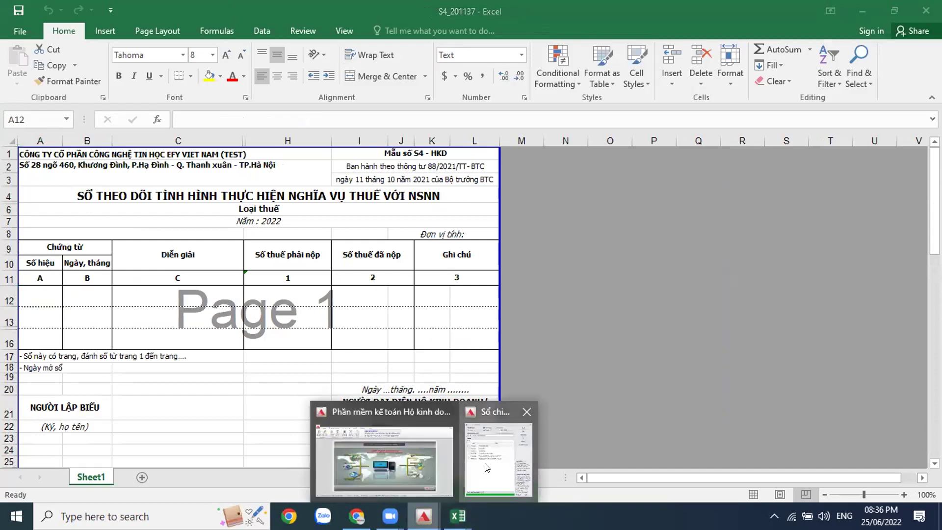
pyautogui.click(500, 446)
pyautogui.click(642, 51)
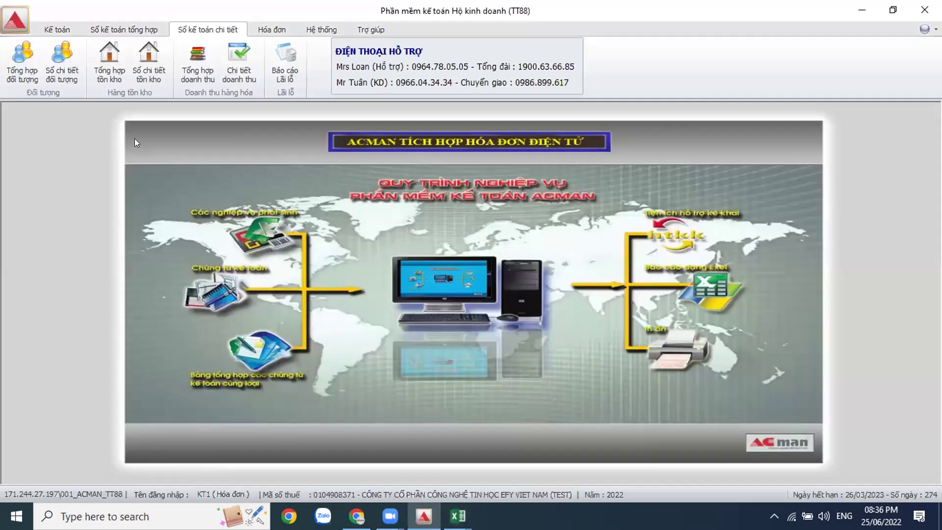
# Step: Open Sổ chi tiết đối tượng, view its account list, and close it unchanged
pyautogui.click(72, 77)
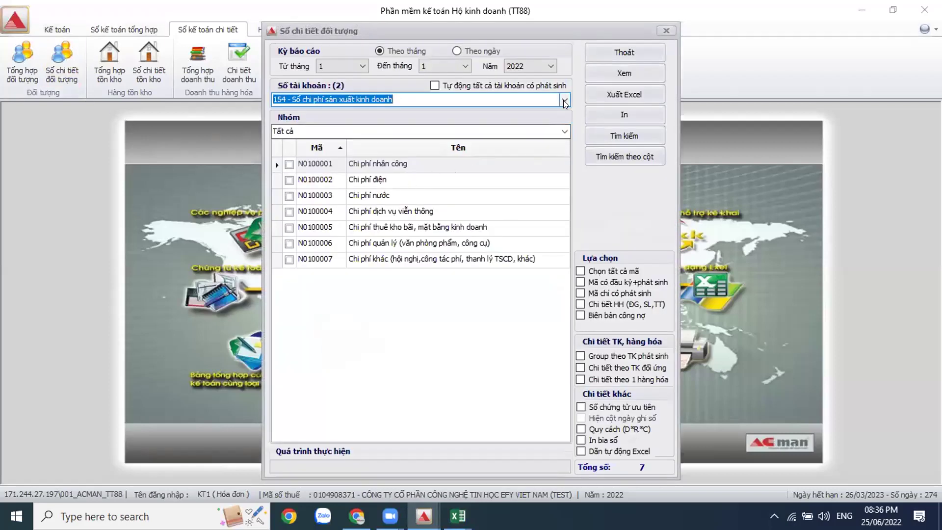
pyautogui.click(565, 100)
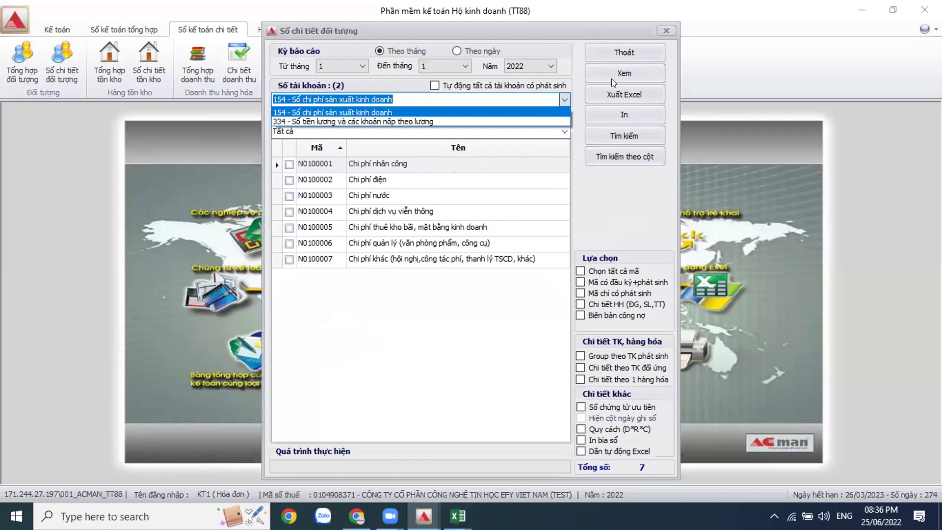
pyautogui.click(651, 55)
pyautogui.click(641, 47)
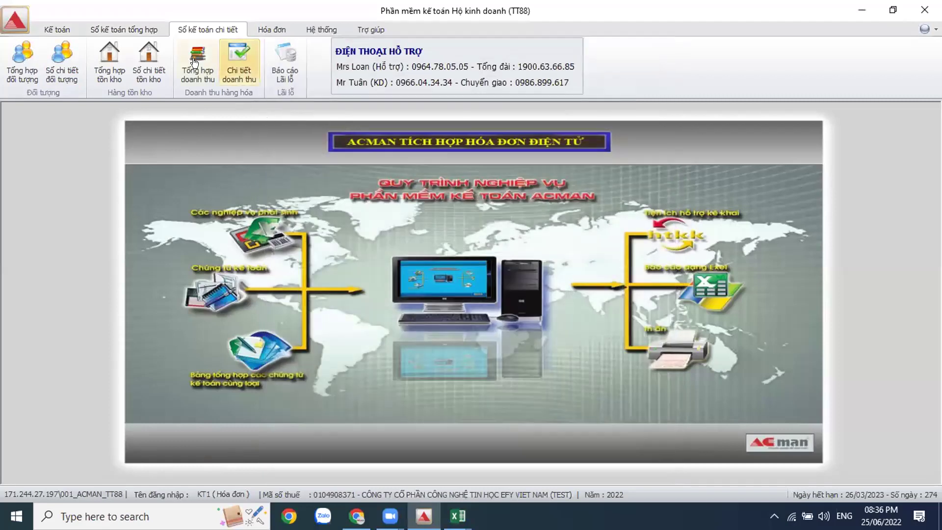
# Step: Open Sổ cái tài khoản under Sổ kế toán tổng hợp and list its ten accounts
pyautogui.click(123, 30)
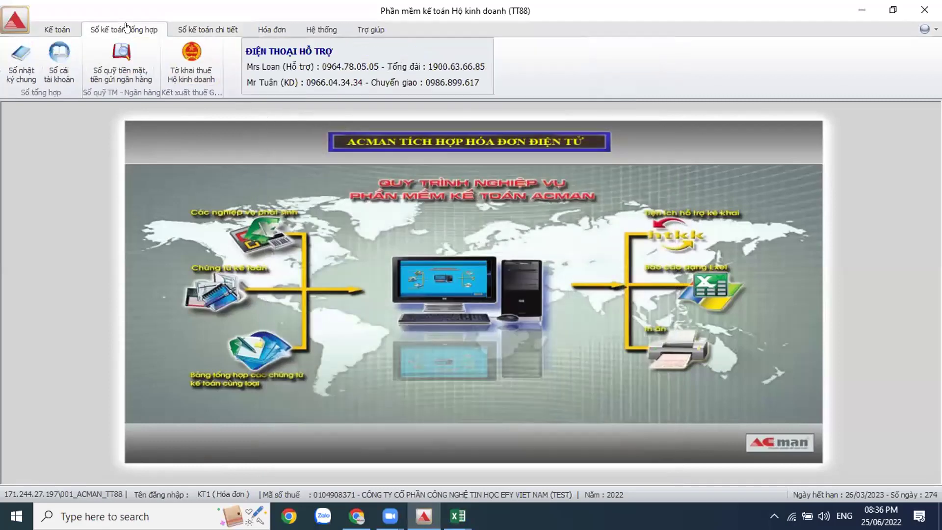
pyautogui.click(60, 78)
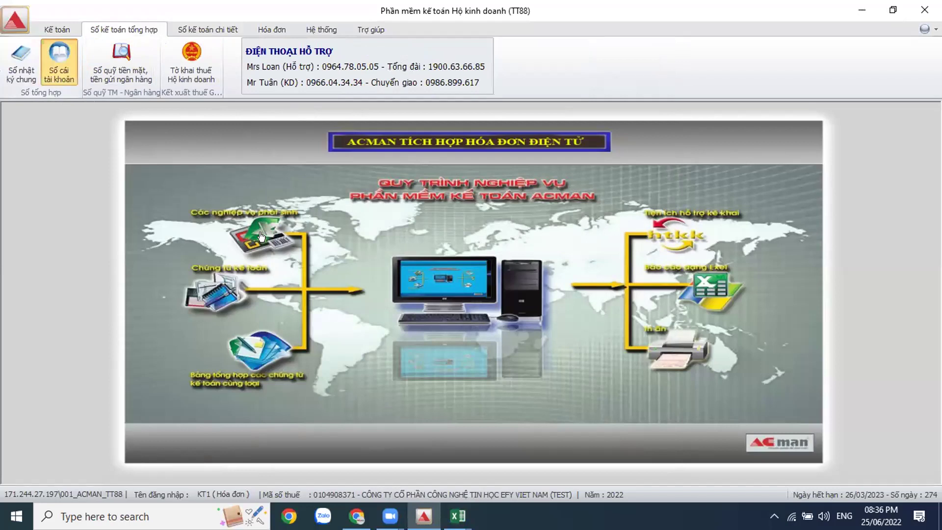
pyautogui.click(547, 246)
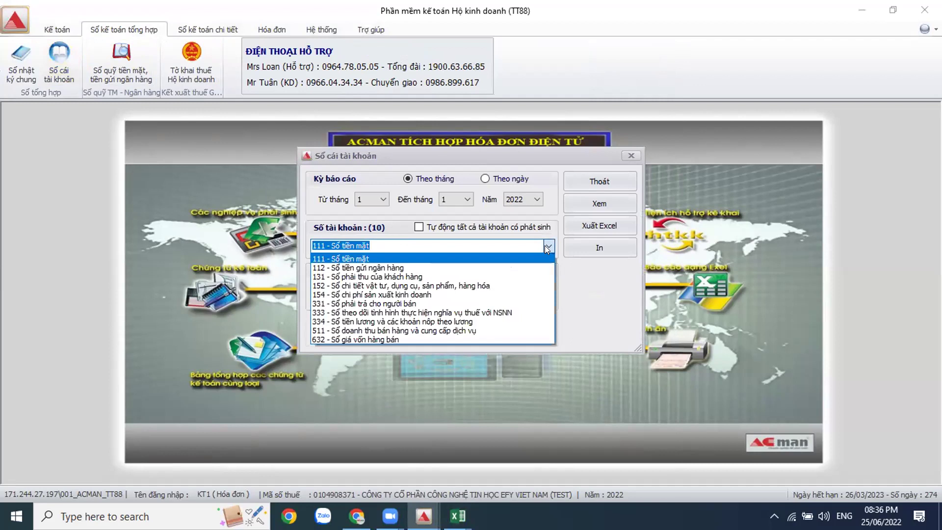
# Step: Generate the January 2022 general ledger for account 333 and show the workbook full screen in Excel
pyautogui.click(524, 313)
pyautogui.click(511, 247)
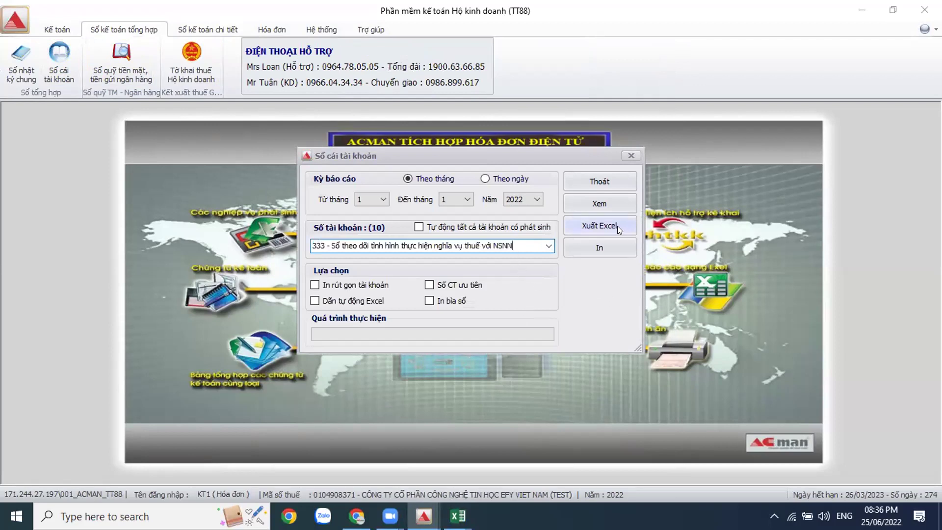
pyautogui.click(600, 248)
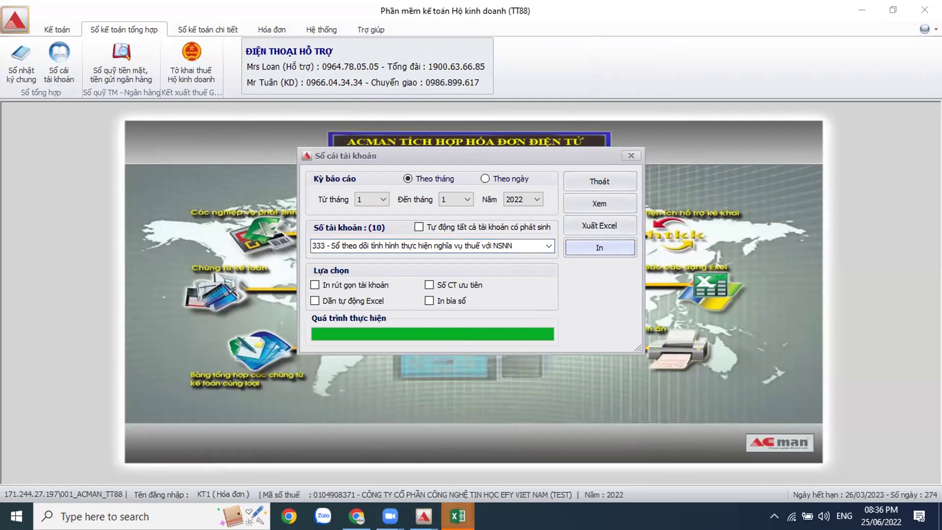
pyautogui.click(907, 476)
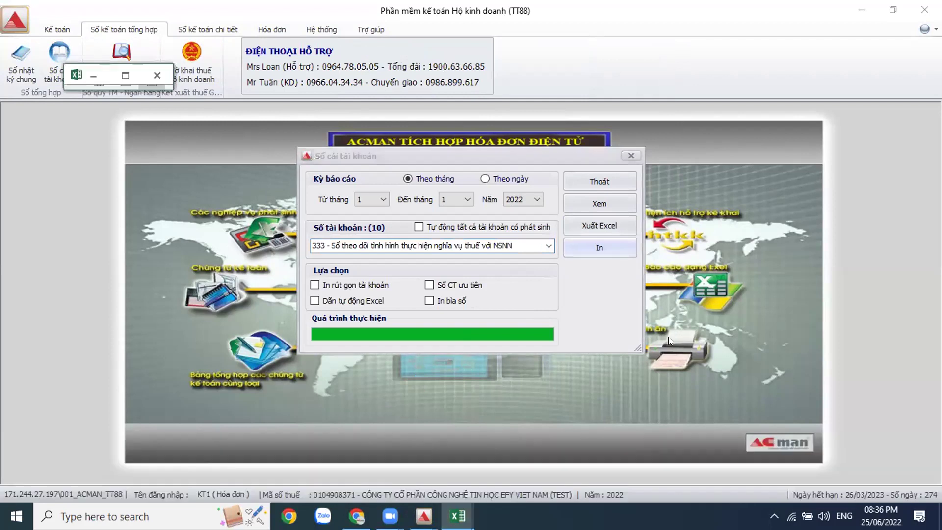
pyautogui.click(129, 76)
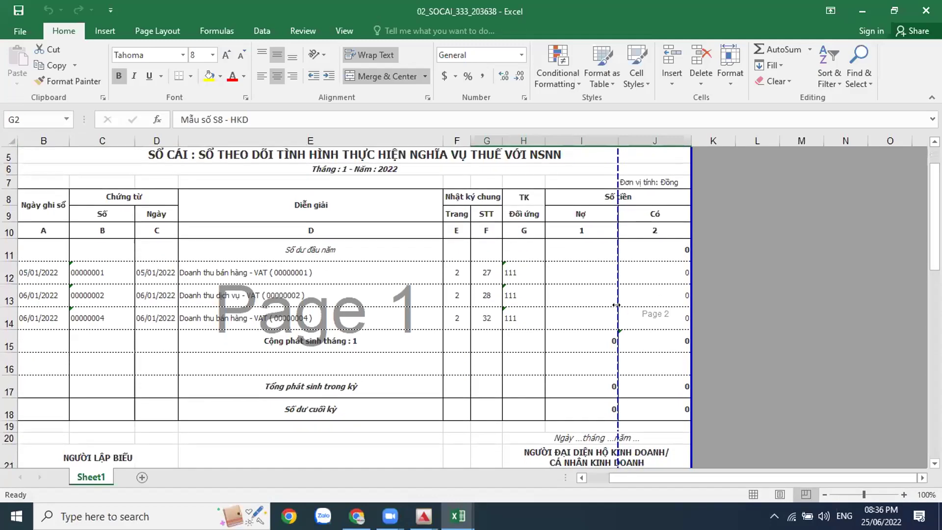
# Step: Review the account 333 ledger on the 02_SOCAI_333 sheet
pyautogui.moveTo(618, 305); pyautogui.dragTo(617, 307)
# Step: Regenerate the account 333 ledger for months 1–3 of 2022 and maximize the new workbook
pyautogui.hotkey('alt', 'Tab')
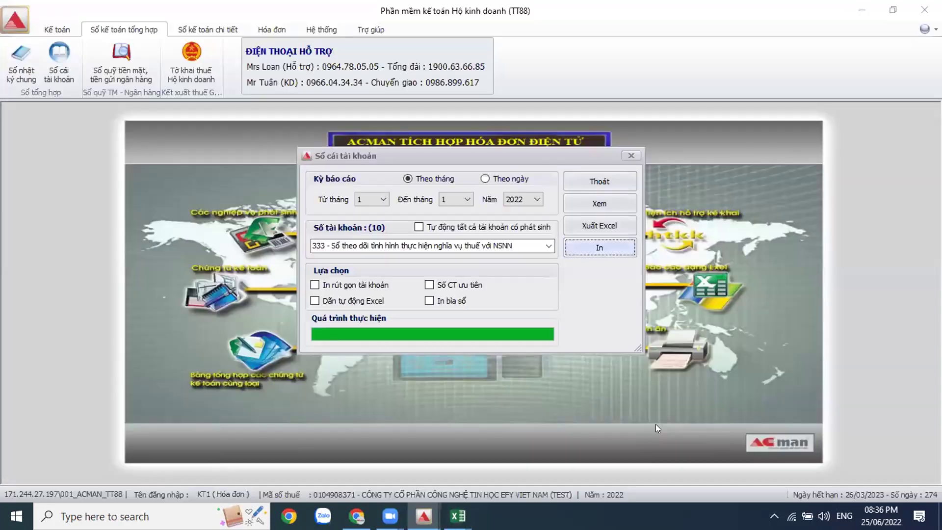
pyautogui.click(457, 198)
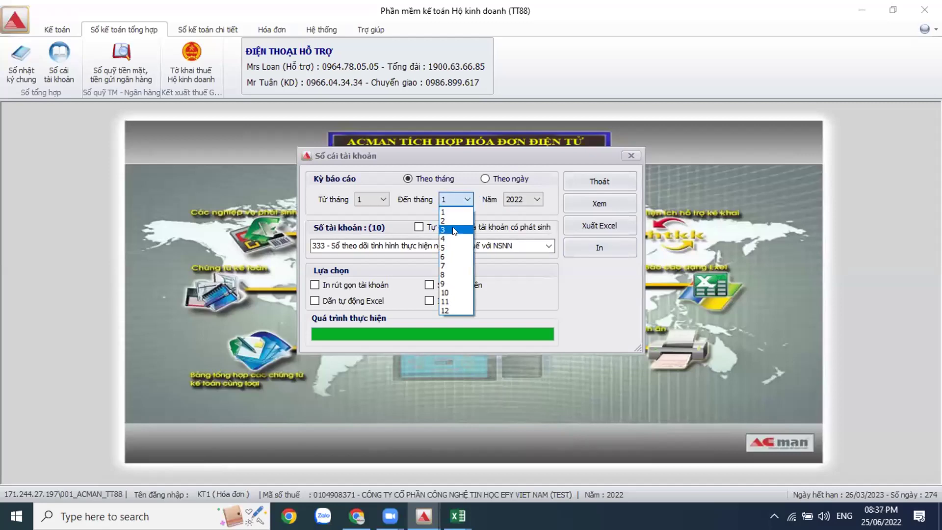
pyautogui.click(454, 229)
pyautogui.click(599, 247)
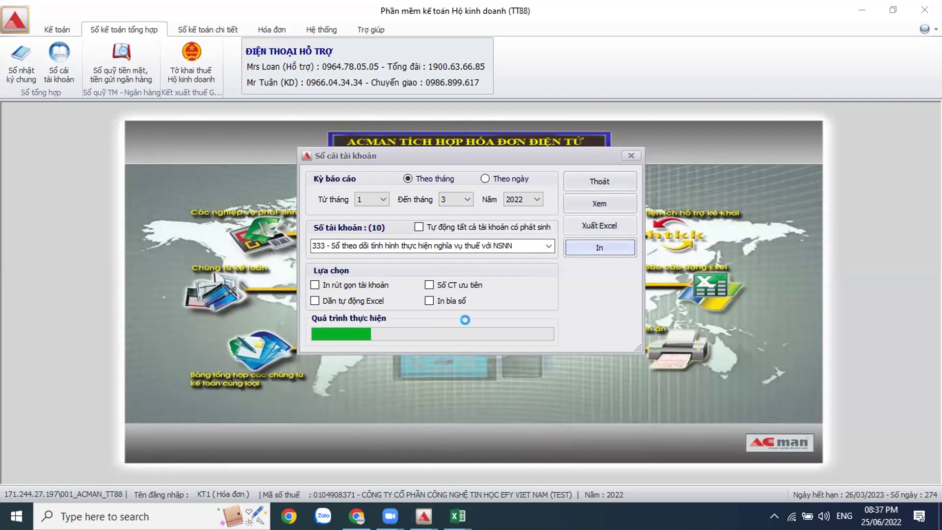
pyautogui.moveTo(458, 515)
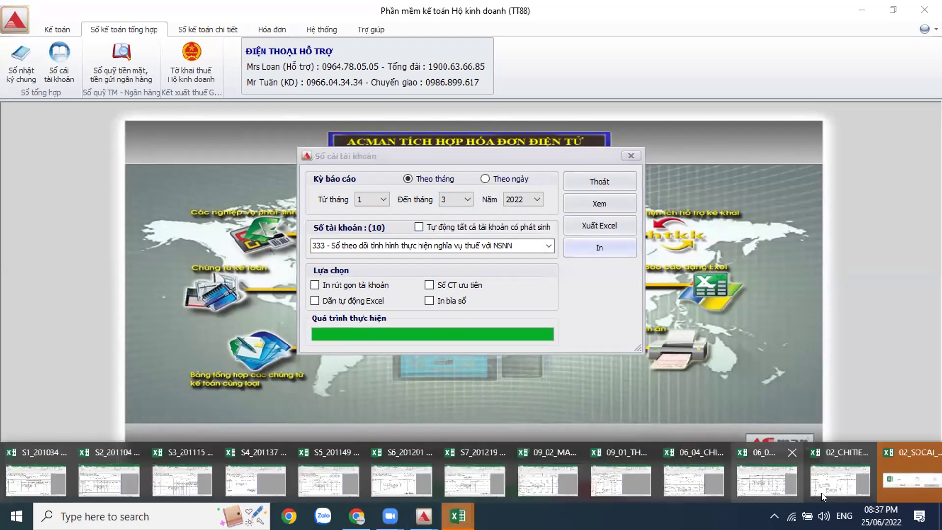
pyautogui.click(829, 486)
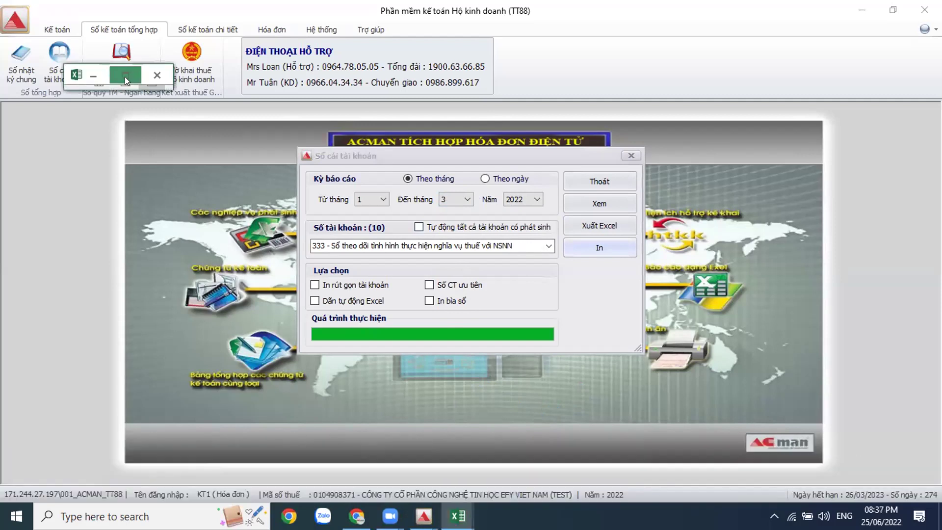
pyautogui.click(125, 77)
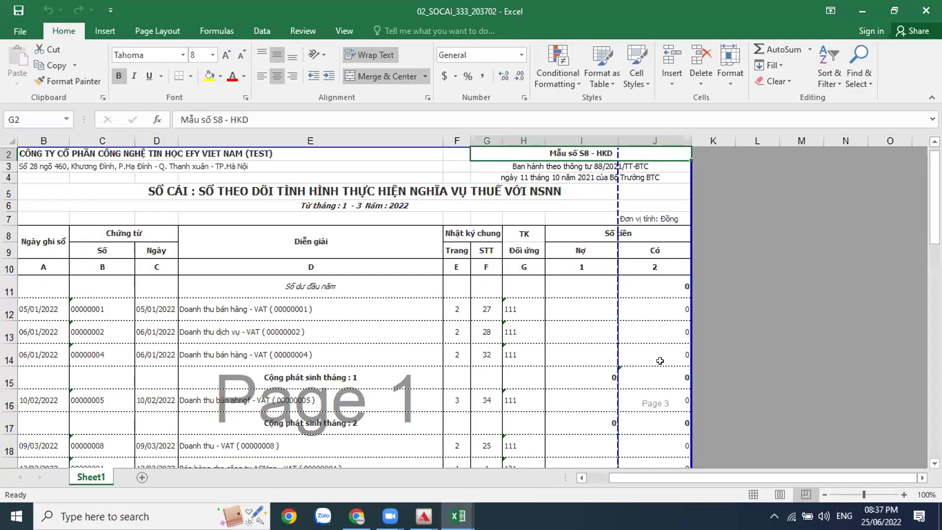
# Step: Scroll through the months 1–3 ledger totalling 300.000, then close ACMAN's Sổ cái tài khoản dialog
pyautogui.scroll(-5, 660, 360)
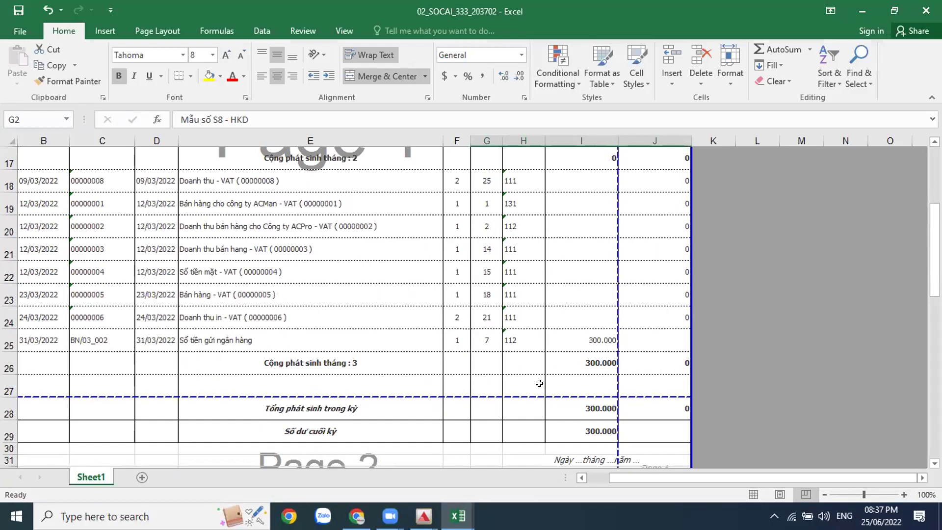
pyautogui.scroll(-2, 539, 383)
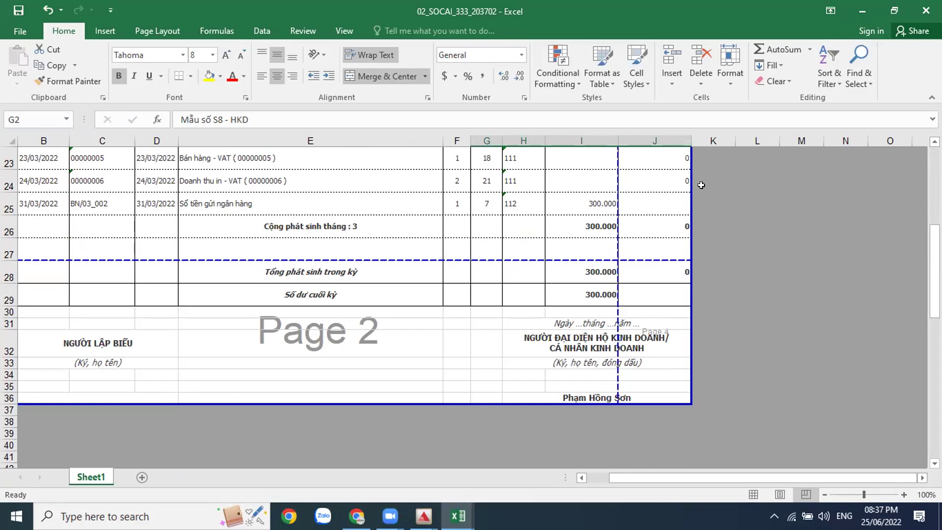
pyautogui.click(424, 516)
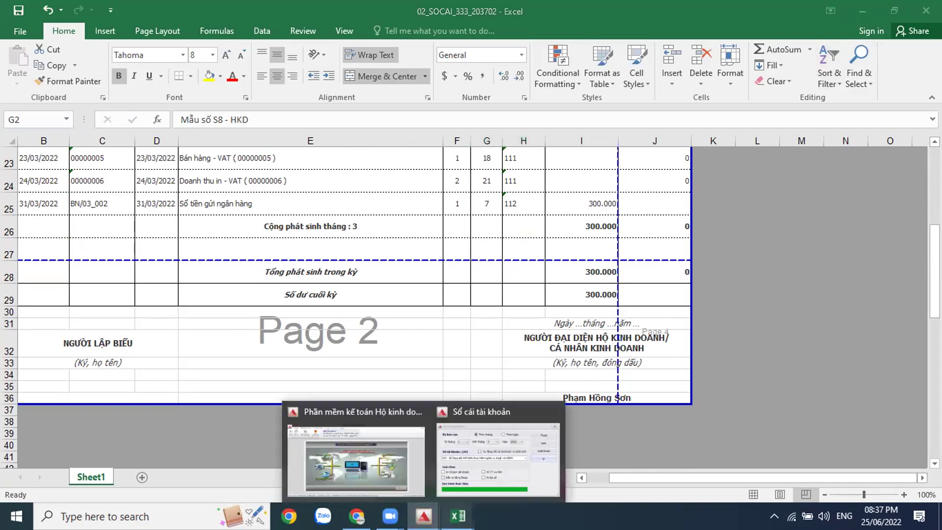
pyautogui.click(500, 470)
pyautogui.click(625, 148)
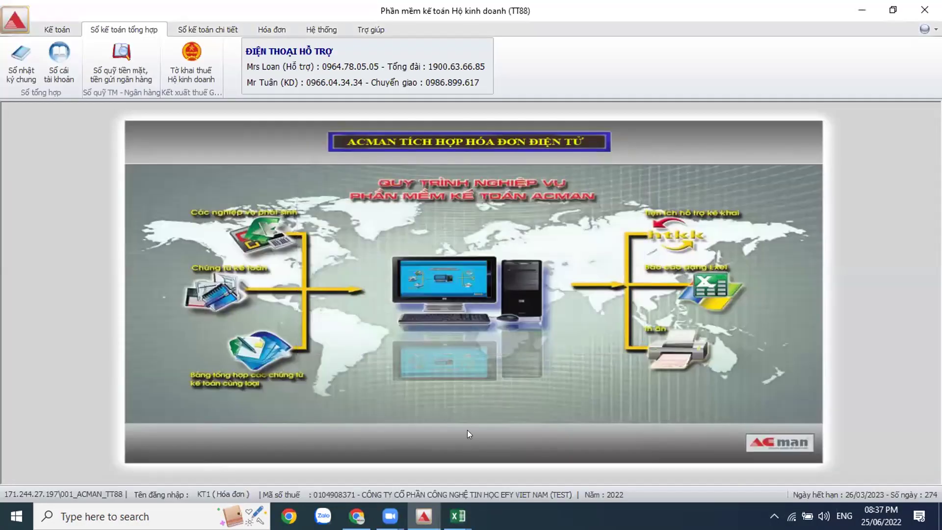
# Step: View the blank S5_201149 salary-payment workbook in Excel, then return to ACMAN
pyautogui.hotkey('alt', 'Tab')
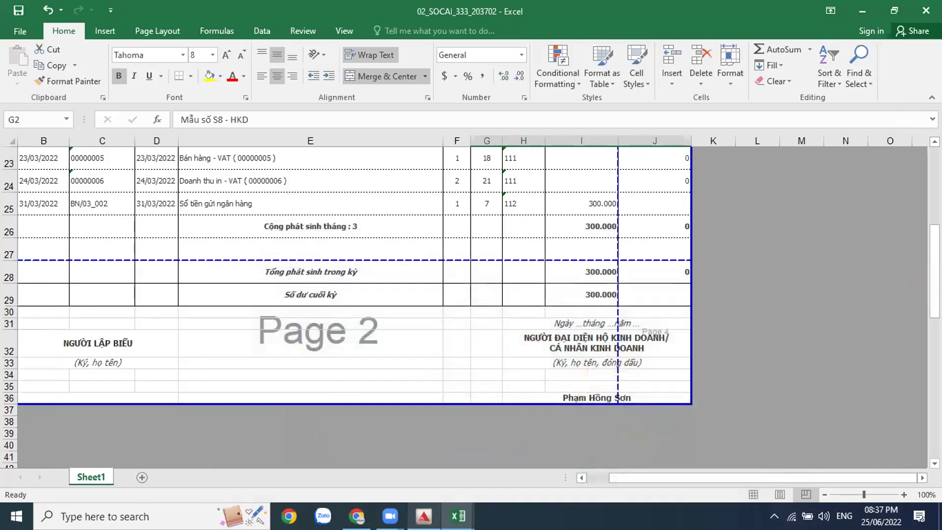
pyautogui.click(458, 515)
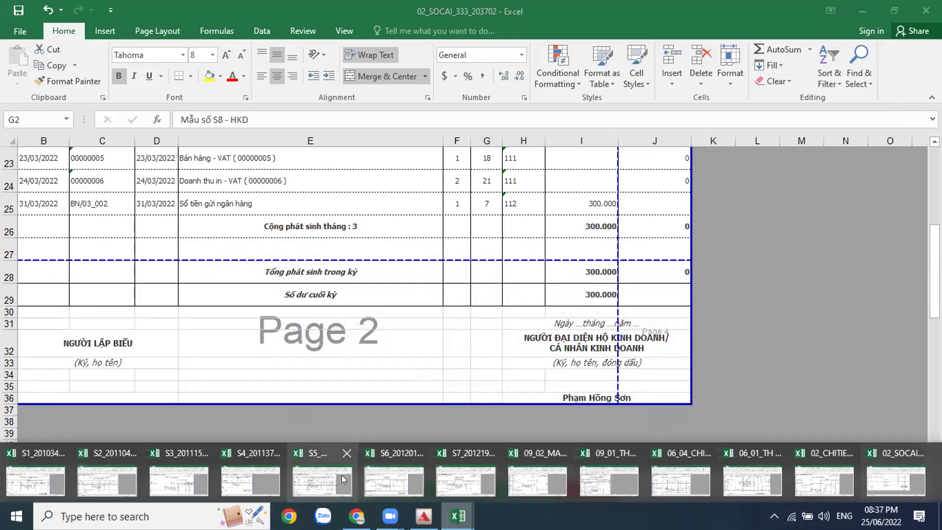
pyautogui.click(316, 470)
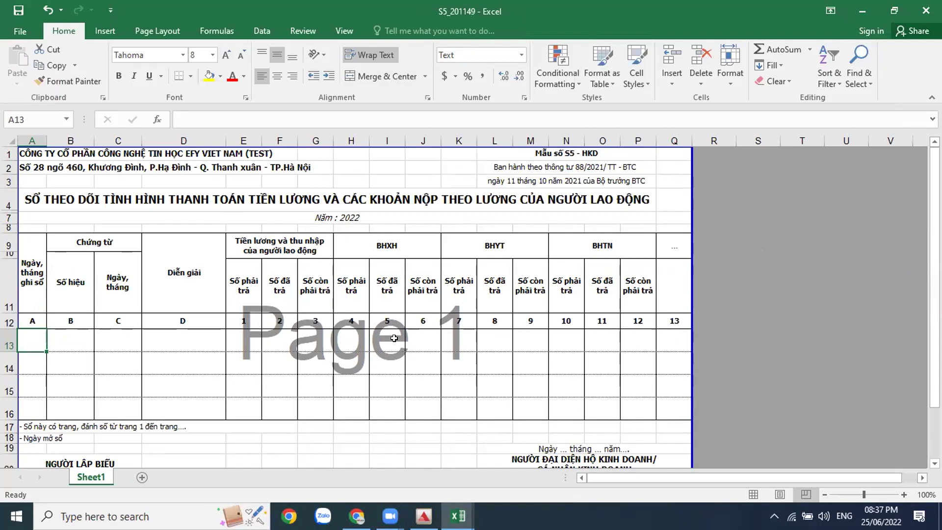
pyautogui.click(423, 515)
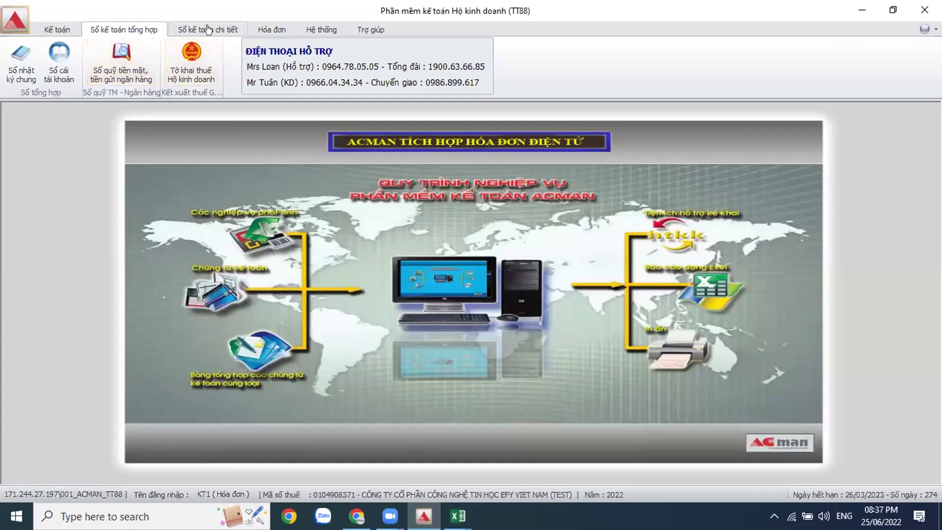
# Step: Export the account 334 general ledger for month 1 of 2022 to Excel
pyautogui.click(60, 75)
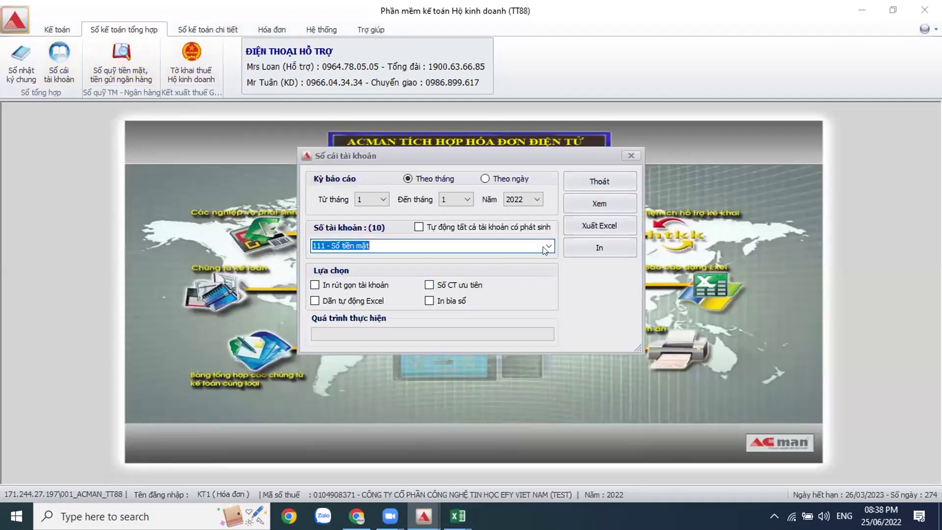
pyautogui.click(548, 246)
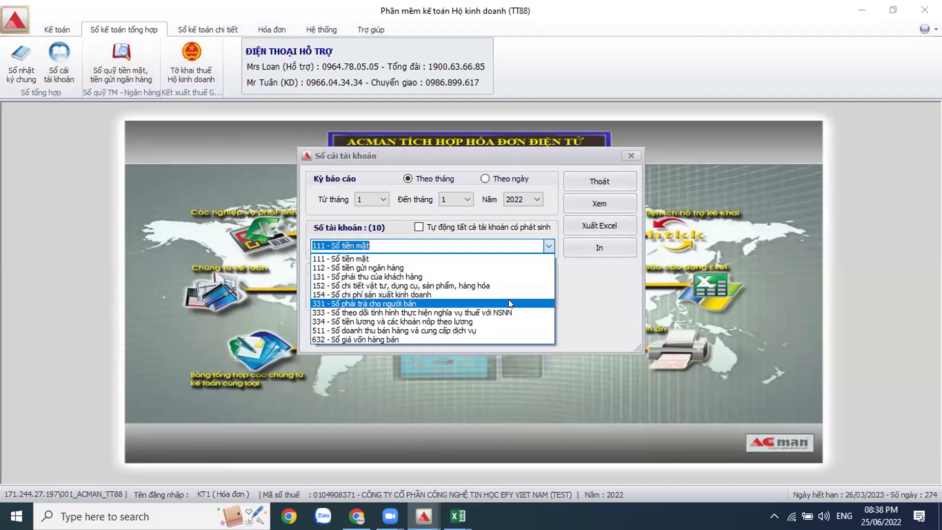
pyautogui.click(509, 317)
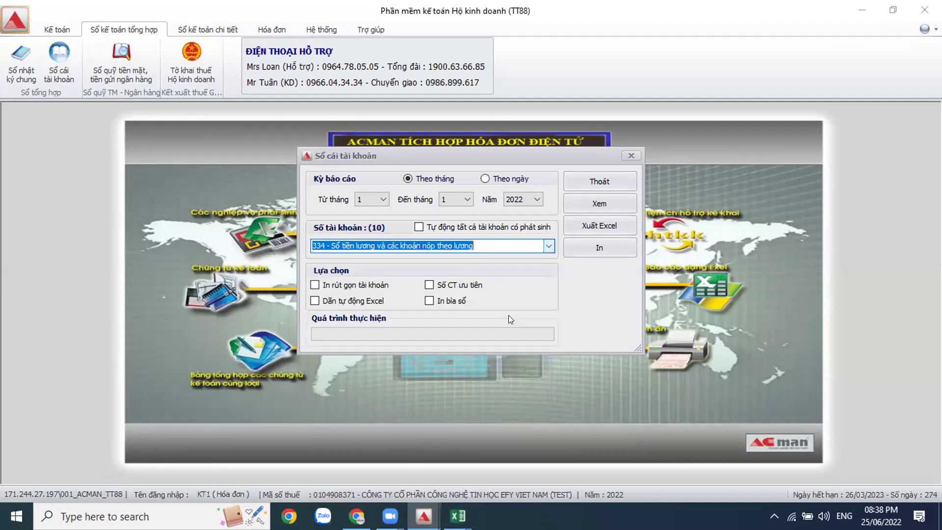
pyautogui.click(596, 246)
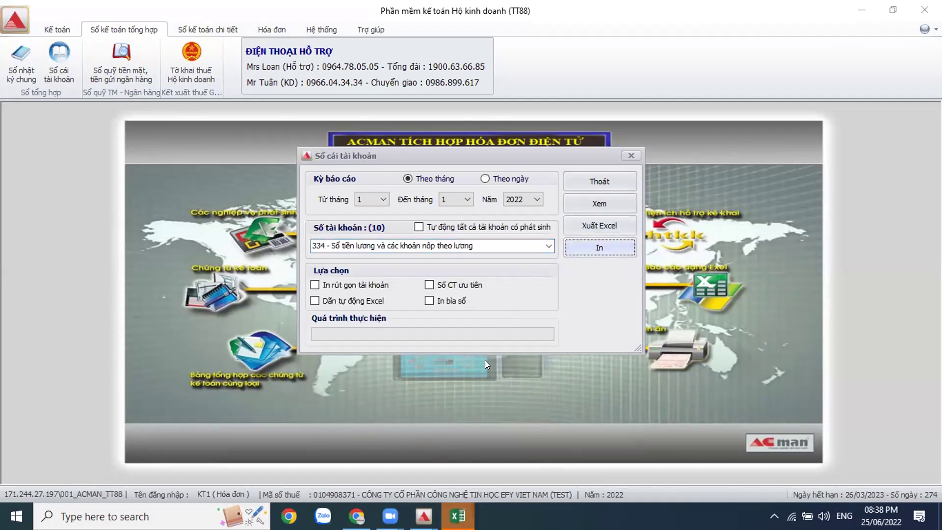
# Step: Open the 02_SOCAI_334 workbook full screen and inspect its all-zero balances
pyautogui.click(458, 516)
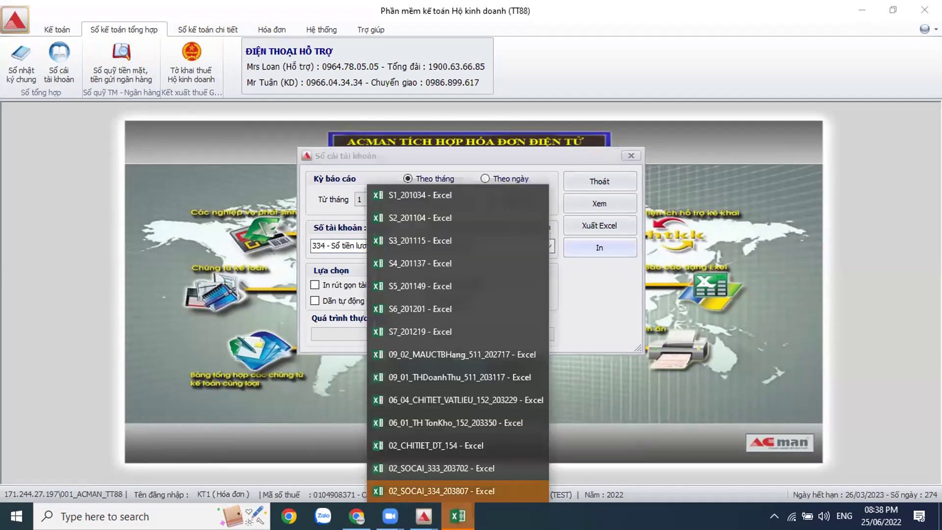
pyautogui.click(458, 490)
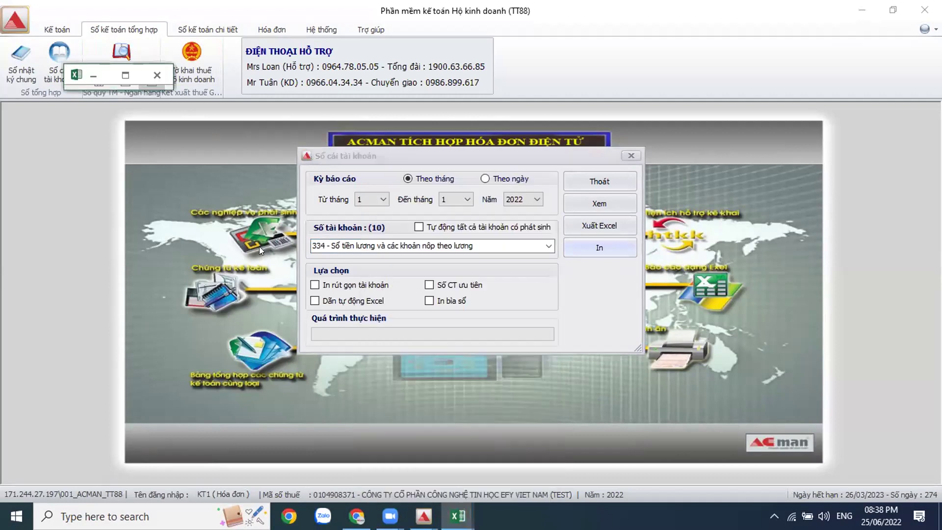
pyautogui.click(126, 74)
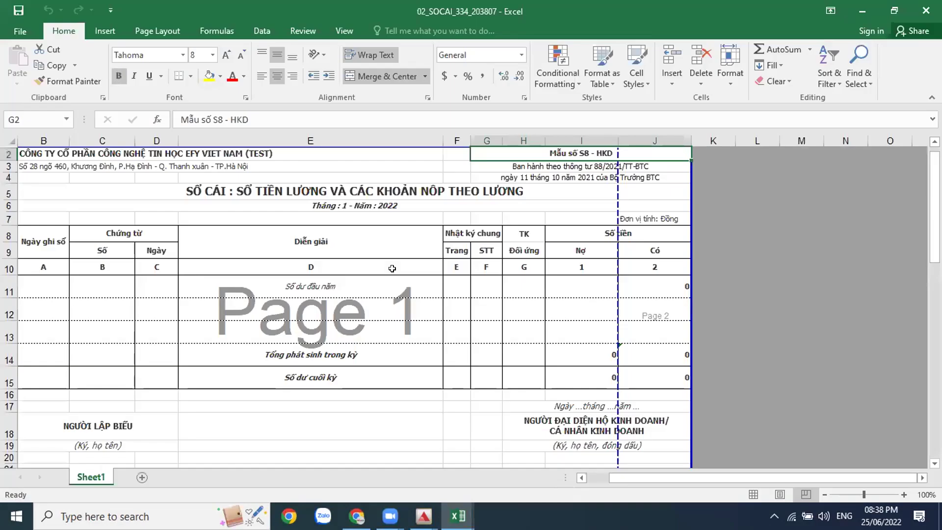
pyautogui.moveTo(610, 298); pyautogui.dragTo(617, 298)
pyautogui.click(292, 325)
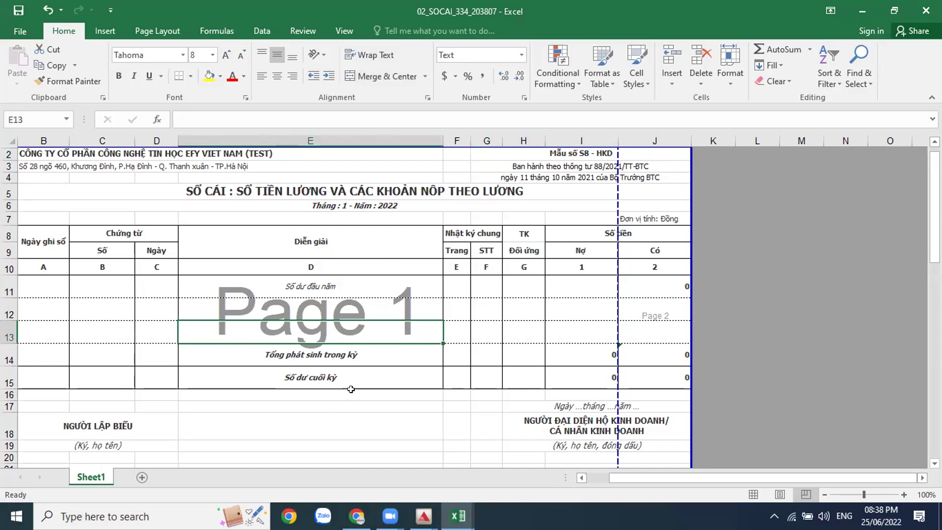
# Step: Close ACMAN's general ledger dialog and go to the Sổ kế toán chi tiết section
pyautogui.click(423, 516)
pyautogui.click(519, 469)
pyautogui.click(623, 241)
pyautogui.click(192, 31)
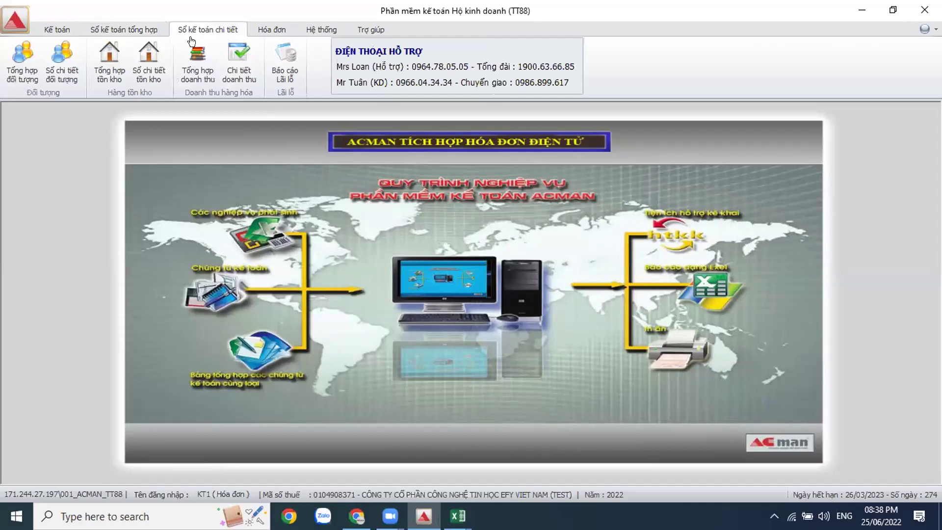
# Step: Set up the Sổ chi tiết đối tượng report for account 334 covering months 1–3 of 2022
pyautogui.click(61, 73)
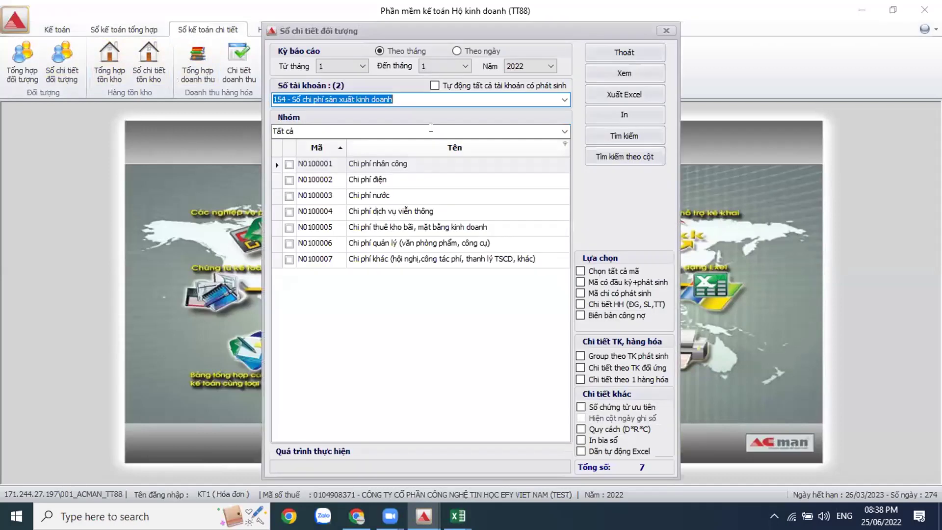
pyautogui.click(464, 66)
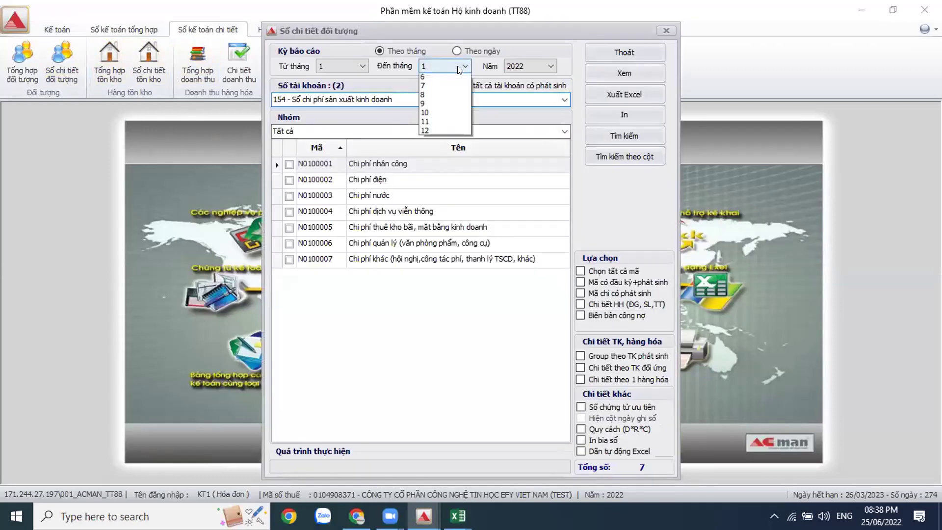
pyautogui.click(441, 96)
pyautogui.click(563, 101)
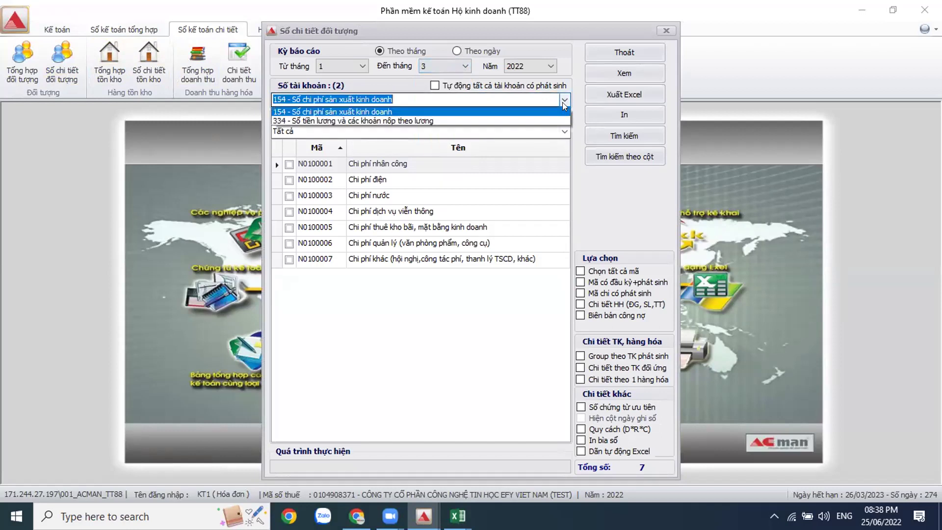
pyautogui.click(496, 120)
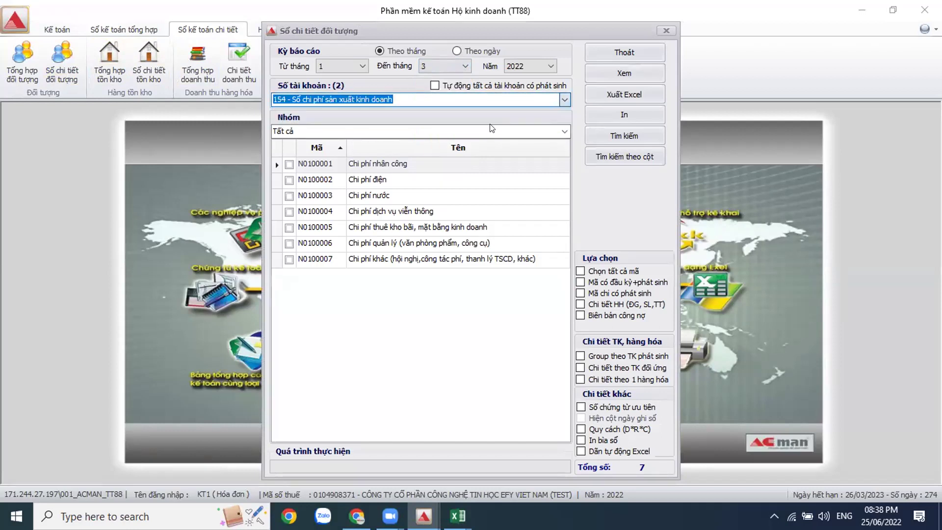
pyautogui.click(599, 294)
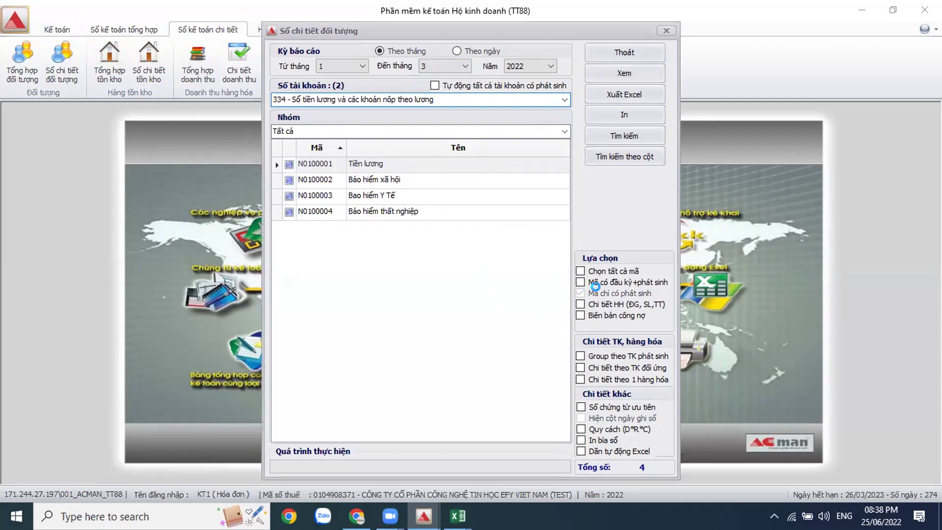
pyautogui.click(589, 293)
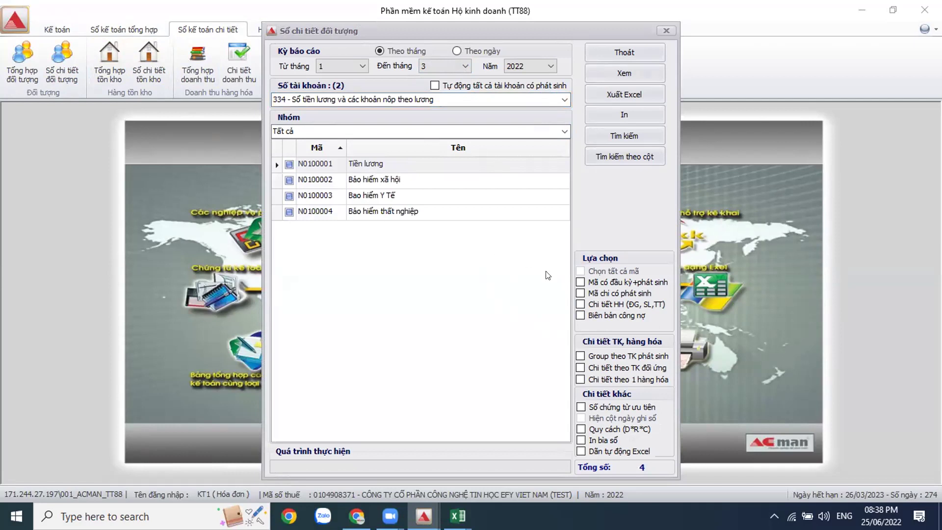
# Step: Enable item detail and Mã chỉ có phát sinh, export, and open 02_CHITIET_DT_334
pyautogui.click(369, 210)
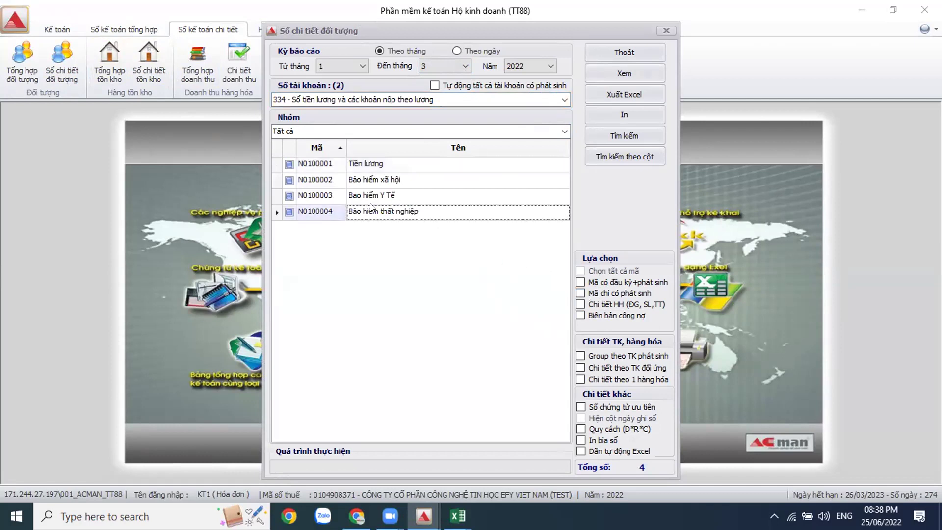
pyautogui.click(580, 304)
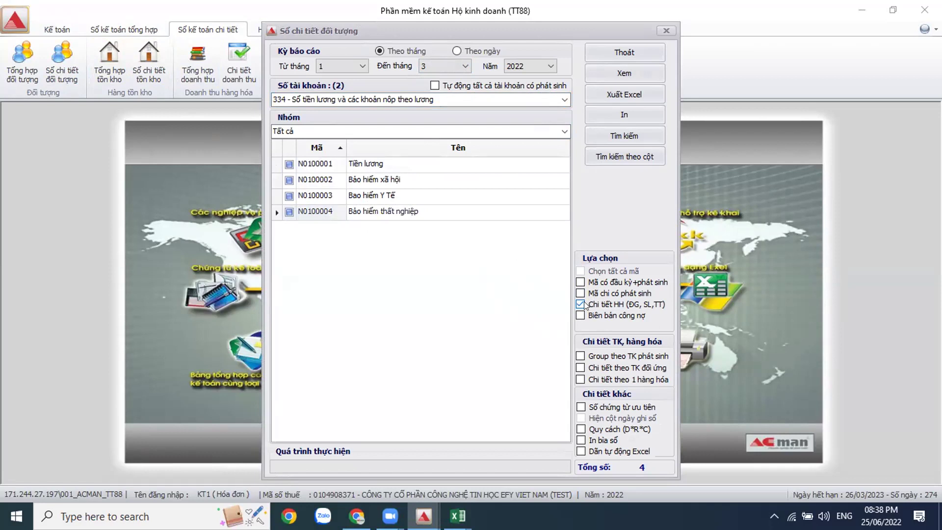
pyautogui.click(580, 293)
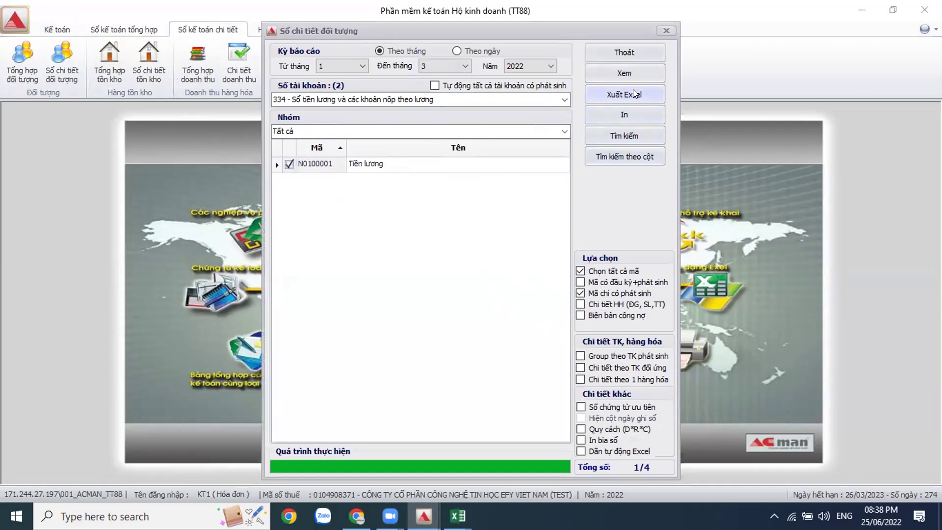
pyautogui.click(624, 135)
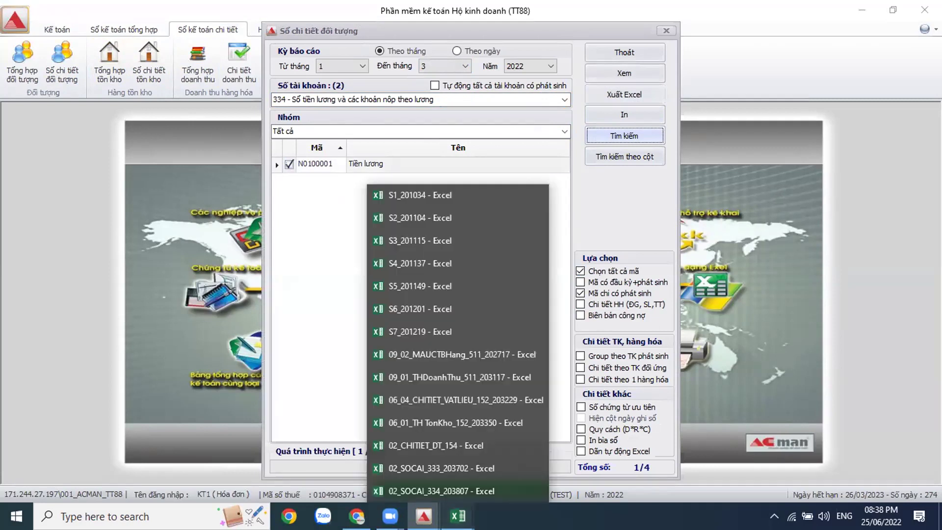
pyautogui.click(458, 515)
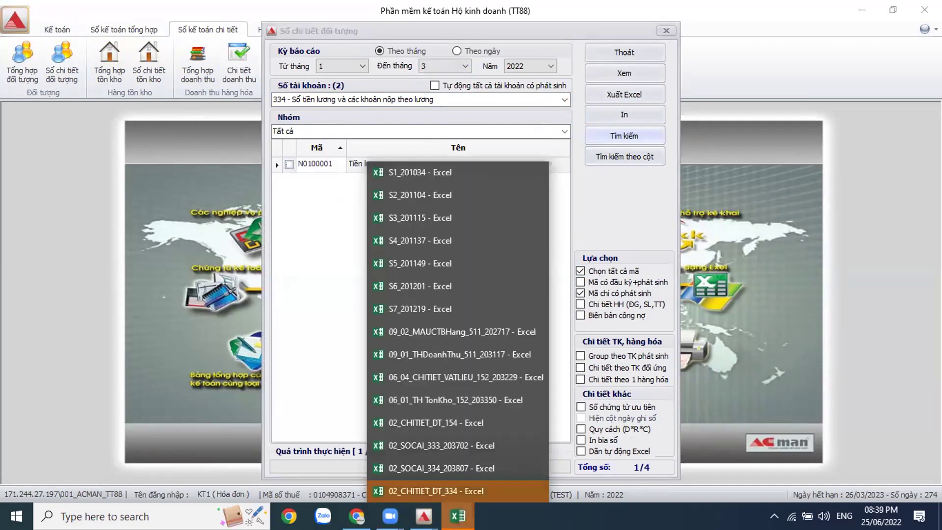
pyautogui.click(457, 492)
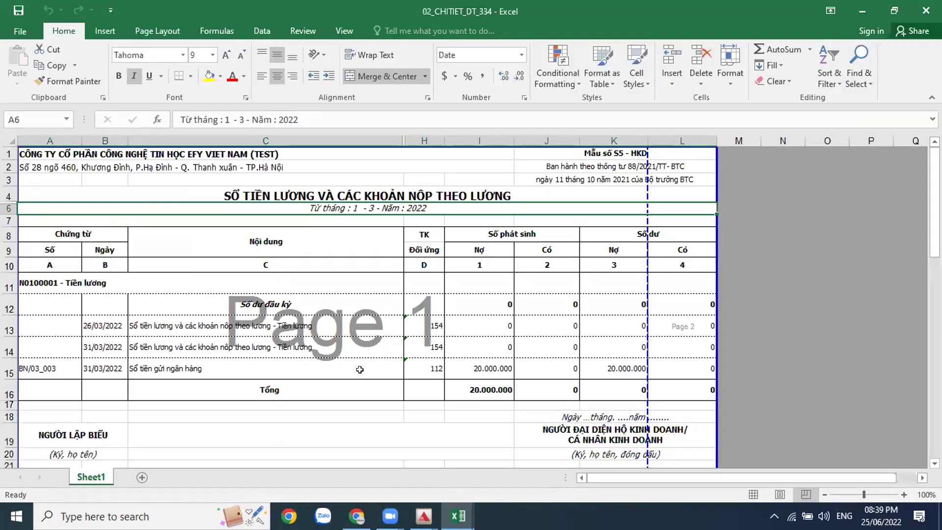
# Step: Check the 20.000.000 amount in I15, the row 15 balance, and salary descriptions in C13–C14
pyautogui.click(484, 366)
pyautogui.click(606, 368)
pyautogui.click(491, 369)
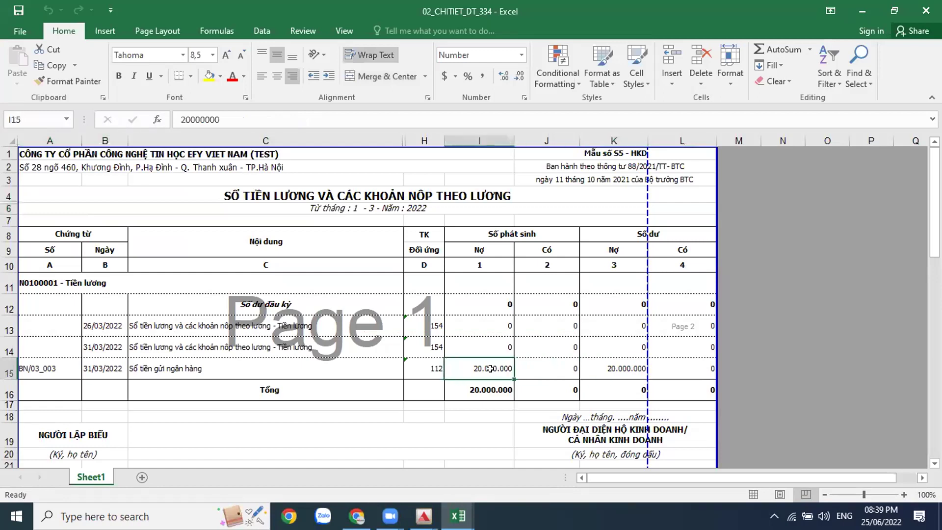
pyautogui.click(317, 348)
pyautogui.click(314, 326)
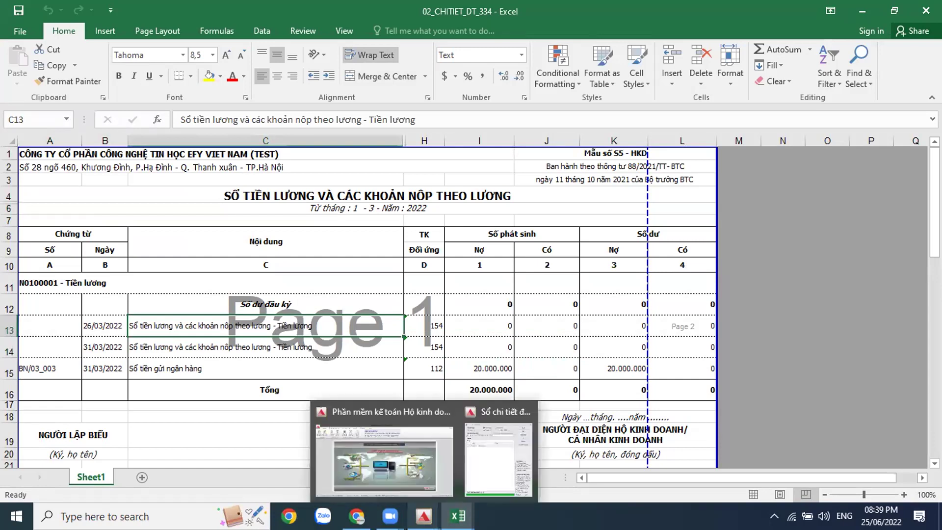
# Step: View the blank S6_201201 cash book, then close ACMAN's Sổ chi tiết đối tượng dialog
pyautogui.click(457, 516)
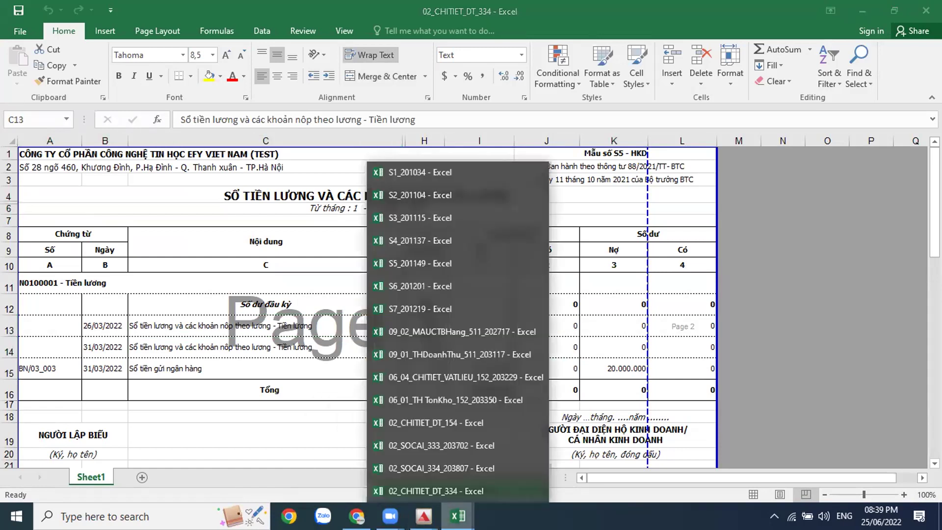
pyautogui.click(454, 291)
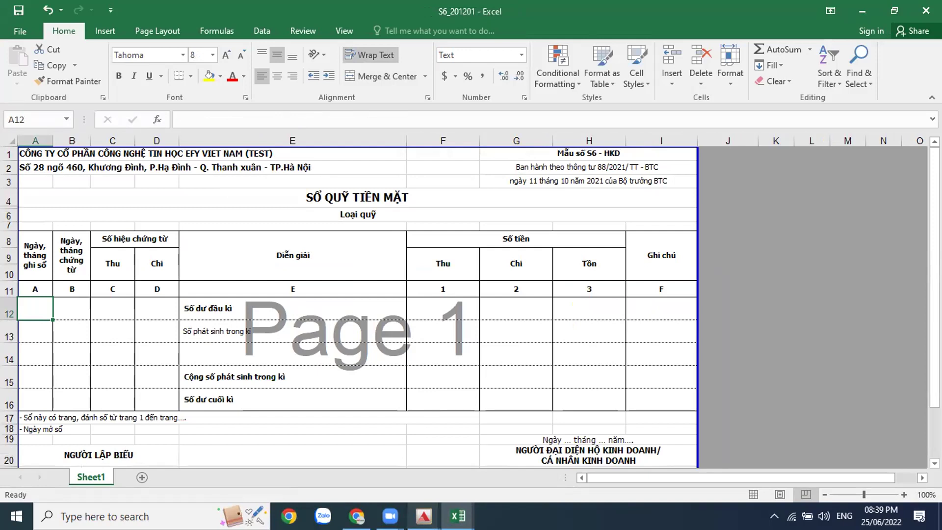
pyautogui.moveTo(424, 516)
pyautogui.click(496, 426)
pyautogui.click(632, 52)
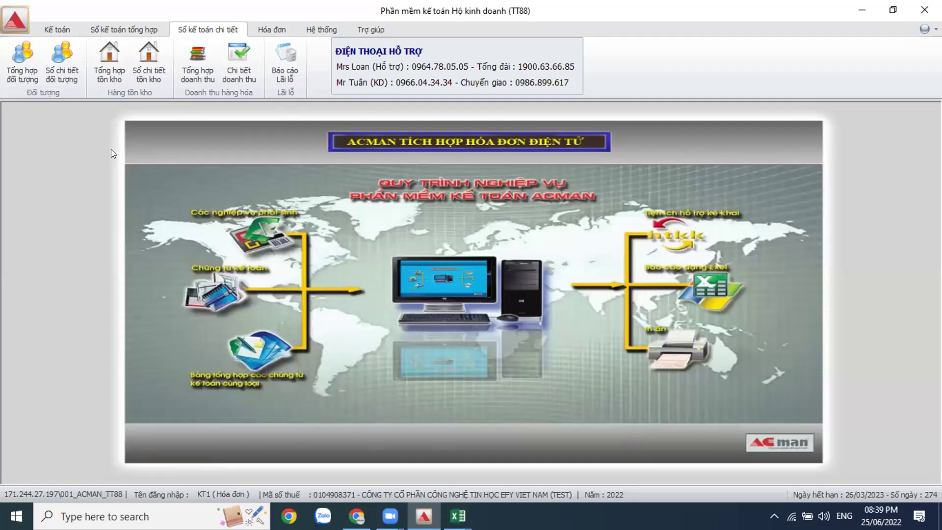
# Step: Export the account 111 Sổ quỹ tiền mặt, tiền gửi ngân hàng for months 1–3 of 2022
pyautogui.click(116, 28)
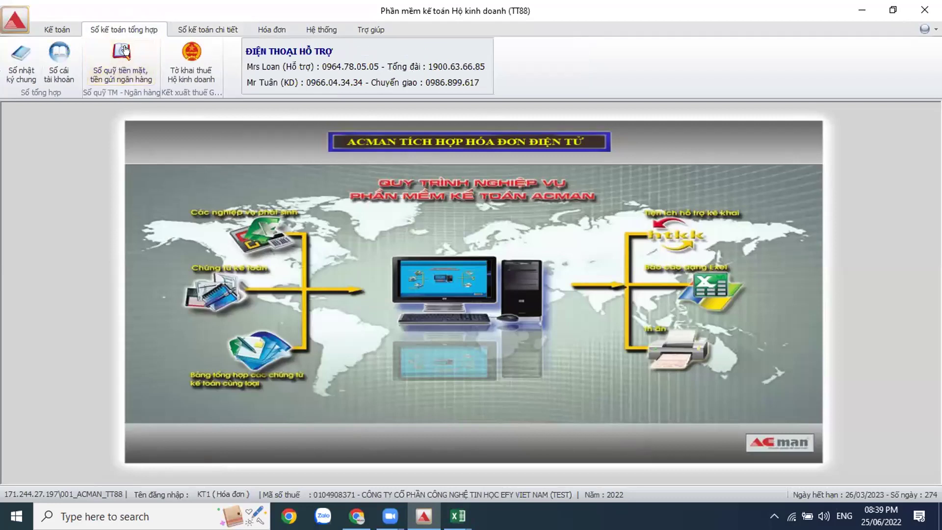
pyautogui.click(118, 62)
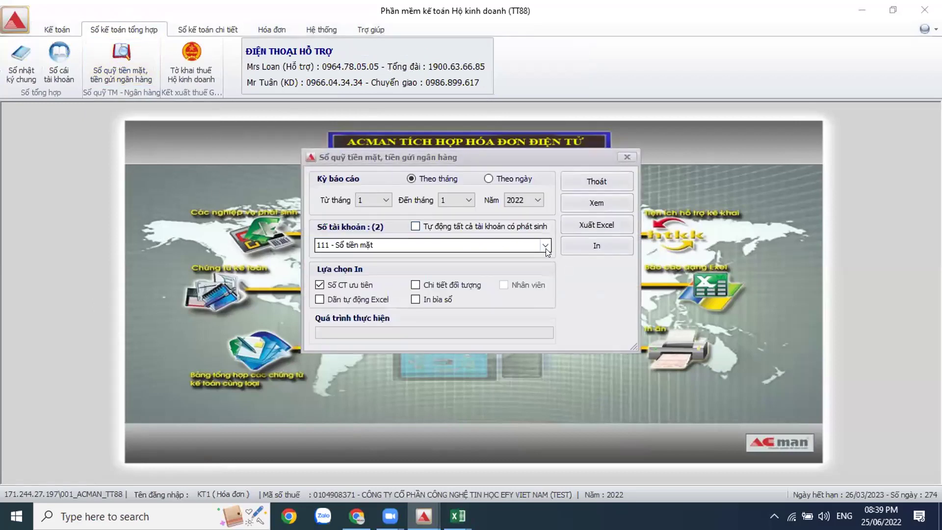
pyautogui.click(467, 201)
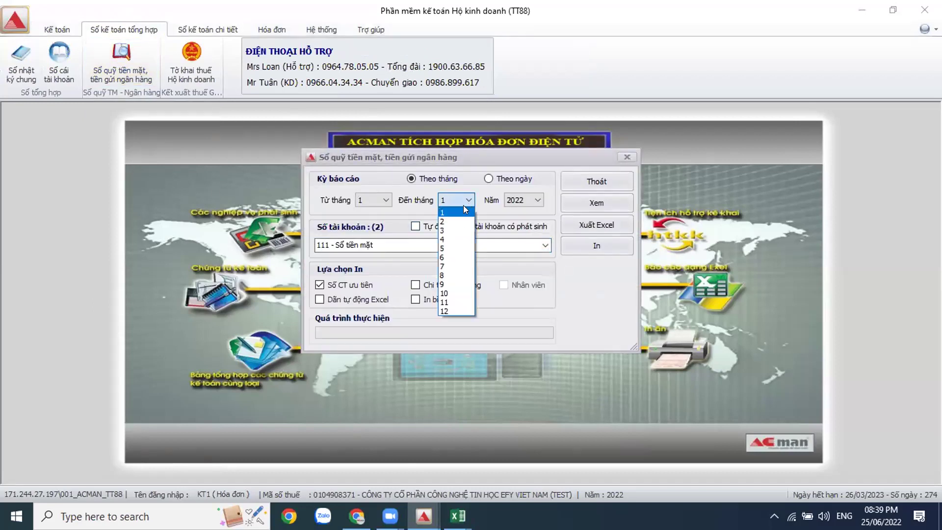
pyautogui.click(456, 230)
pyautogui.click(598, 225)
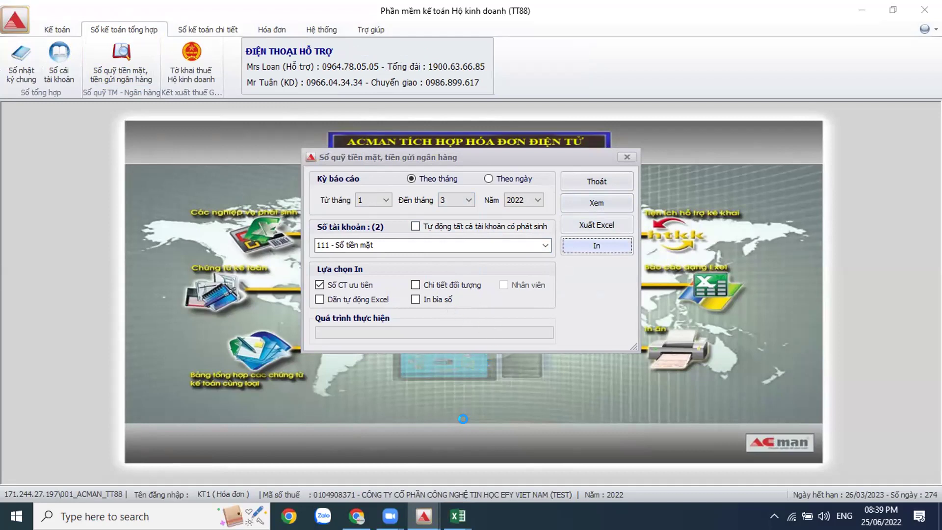
# Step: Review the 01_SO_QUY_111_203945 cash book full screen, then return to ACMAN's Sổ quỹ dialog
pyautogui.moveTo(457, 516)
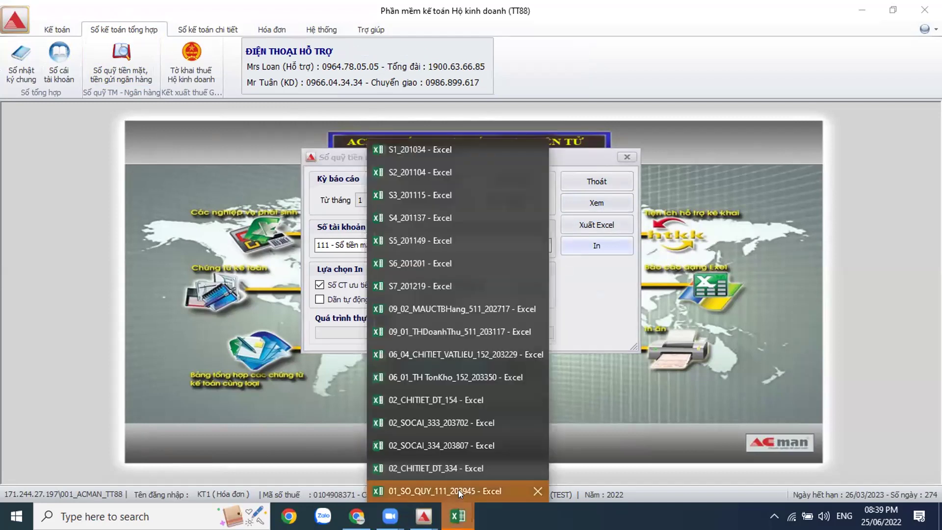
pyautogui.click(441, 492)
pyautogui.click(126, 77)
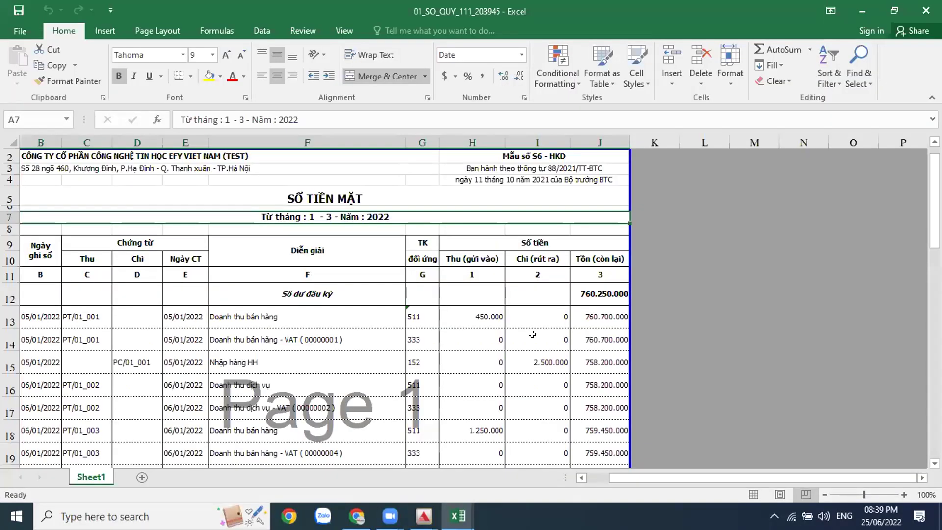
pyautogui.click(532, 334)
pyautogui.scroll(-2, 532, 335)
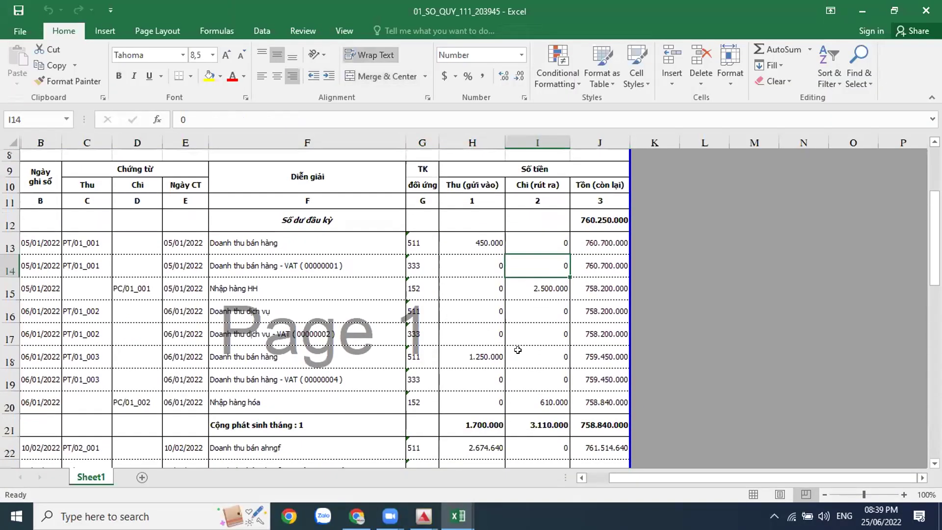
pyautogui.moveTo(424, 516)
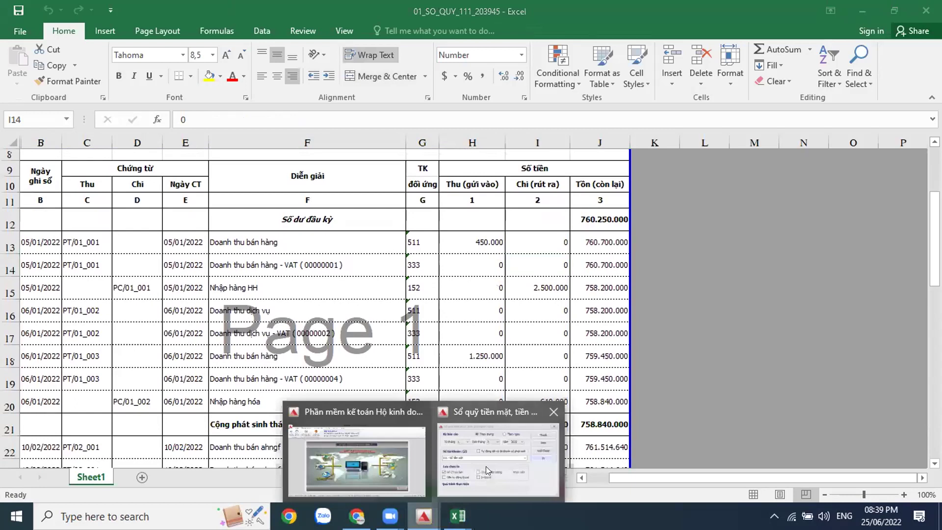
pyautogui.click(498, 447)
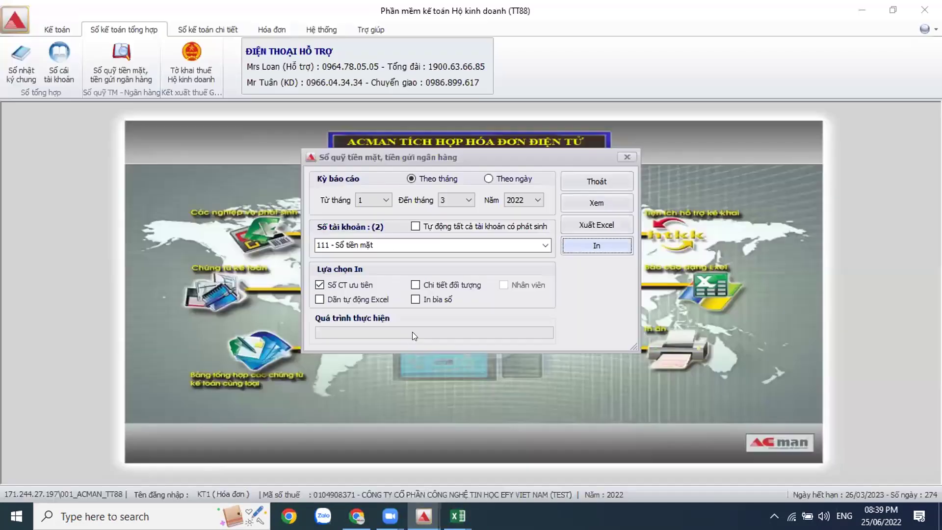
# Step: Generate the account 112 – Sổ tiền gửi ngân hàng ledger and open its new workbook
pyautogui.click(544, 246)
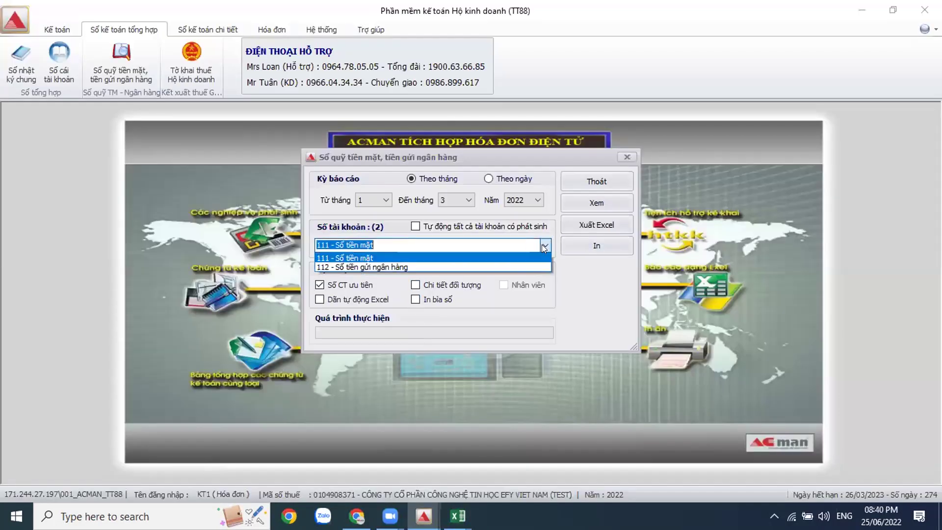
pyautogui.click(464, 266)
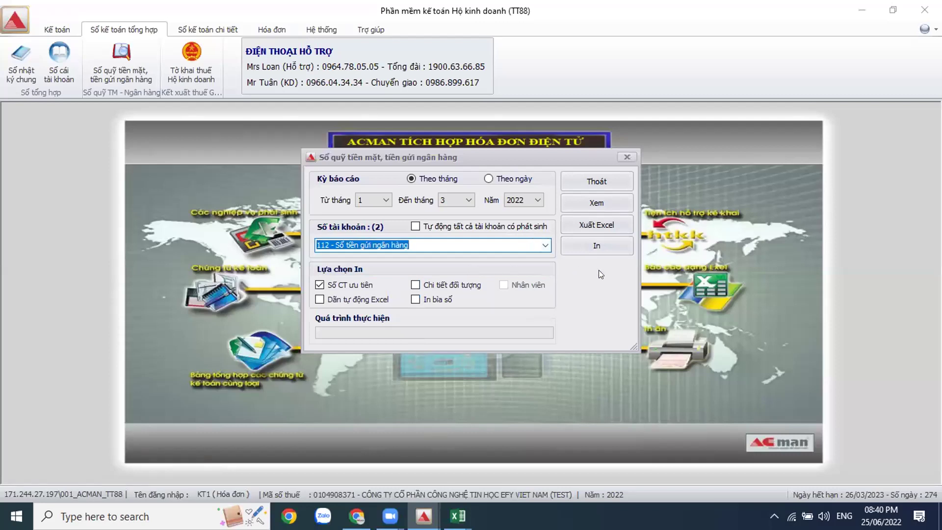
pyautogui.click(596, 226)
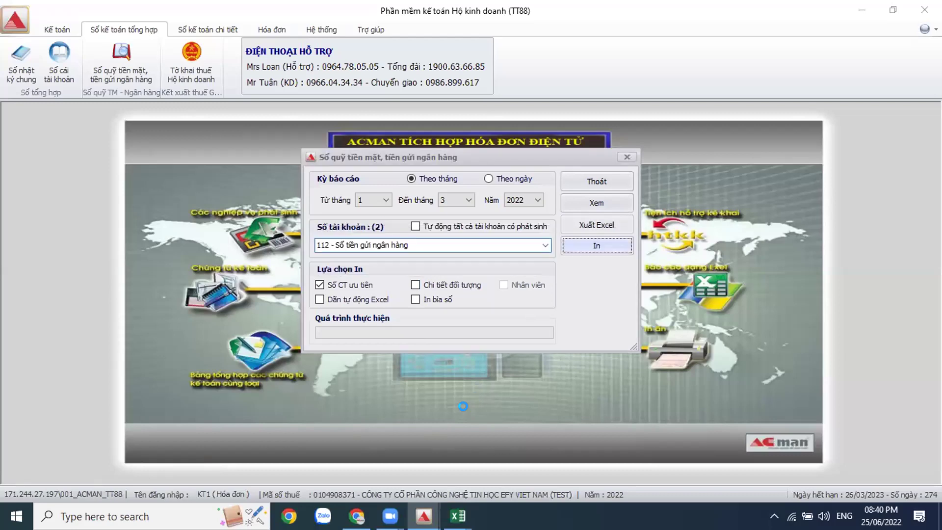
pyautogui.moveTo(424, 516)
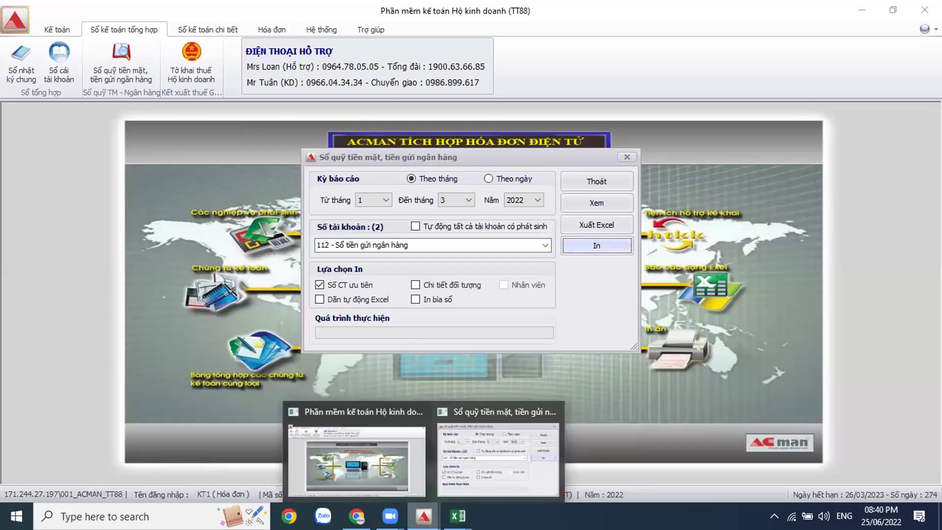
pyautogui.moveTo(457, 515)
pyautogui.click(442, 490)
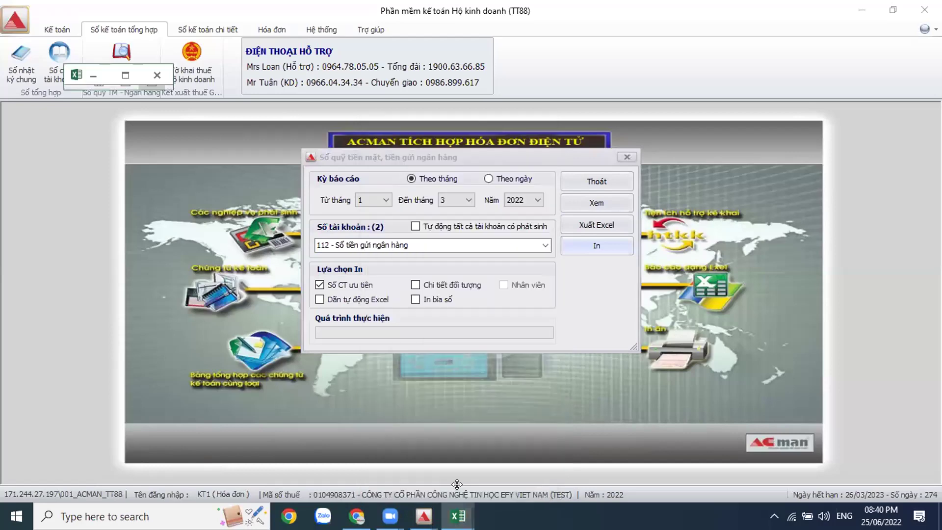
# Step: Maximize the 01_SO_QUY_112 bank book, review its -32.400.000 closing, then return to ACMAN
pyautogui.click(125, 76)
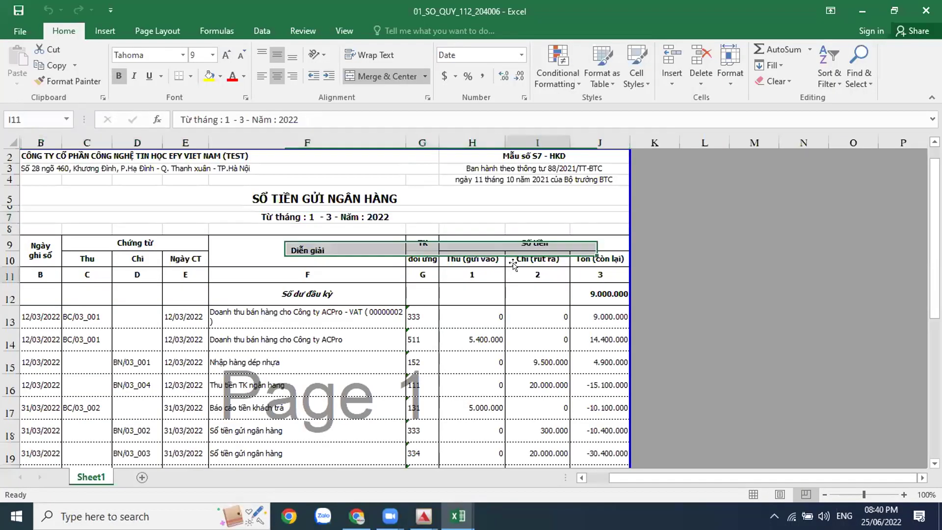
pyautogui.scroll(-4, 513, 265)
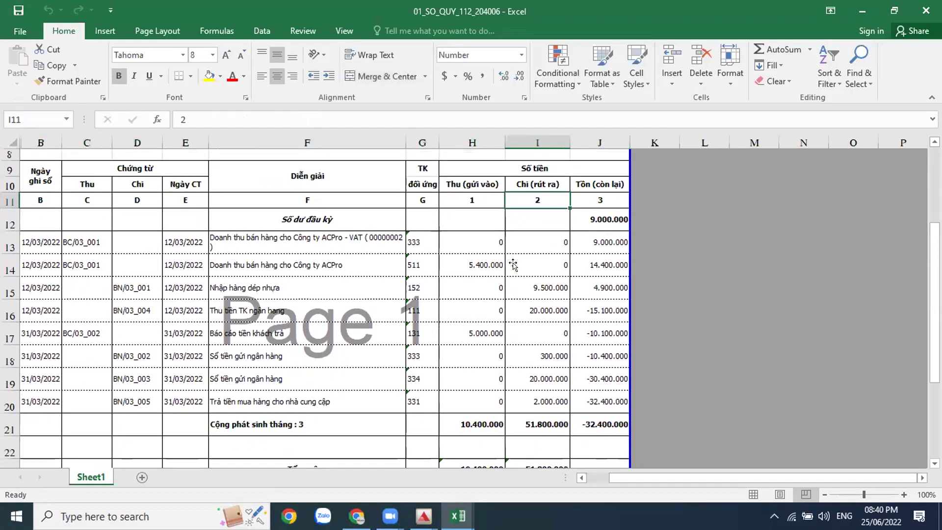
pyautogui.scroll(3, 513, 265)
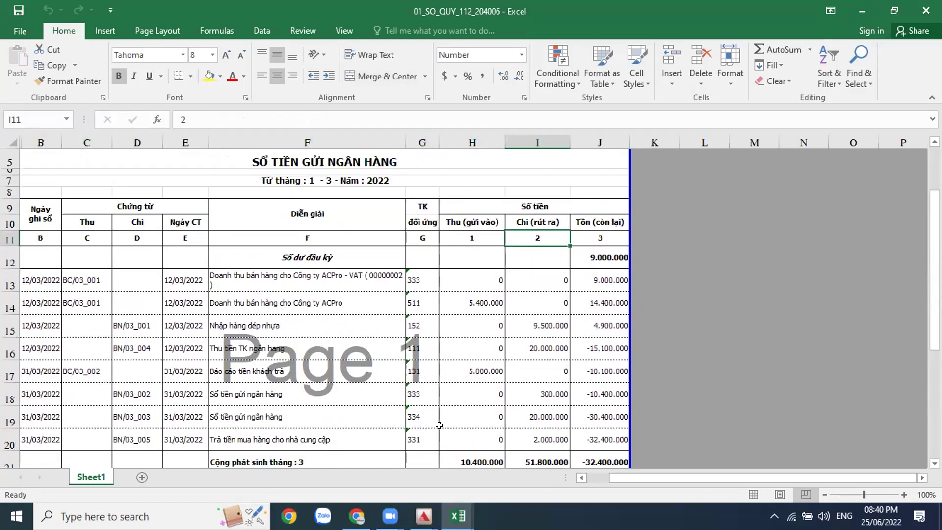
pyautogui.click(424, 516)
# Step: Close the ledger report settings and open Nghiệp vụ phát sinh under the Kế toán tab
pyautogui.click(514, 453)
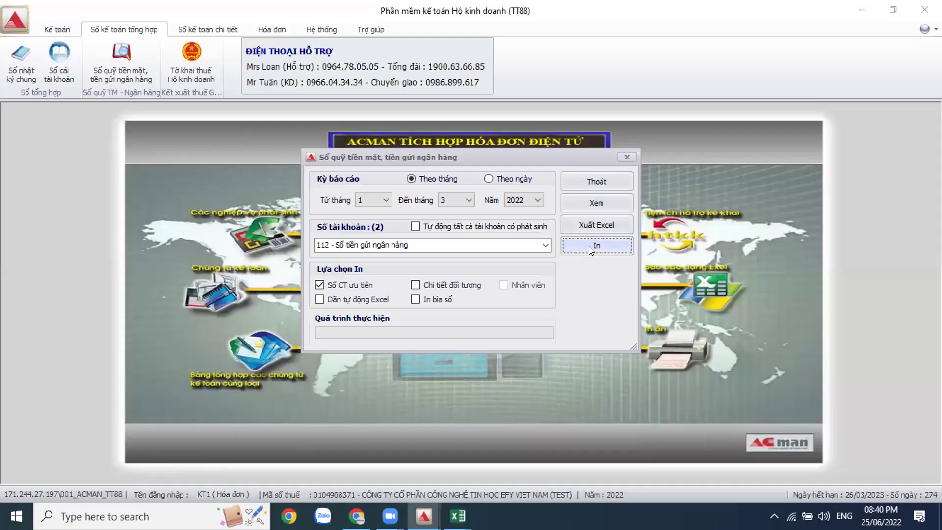
pyautogui.click(573, 179)
pyautogui.click(57, 30)
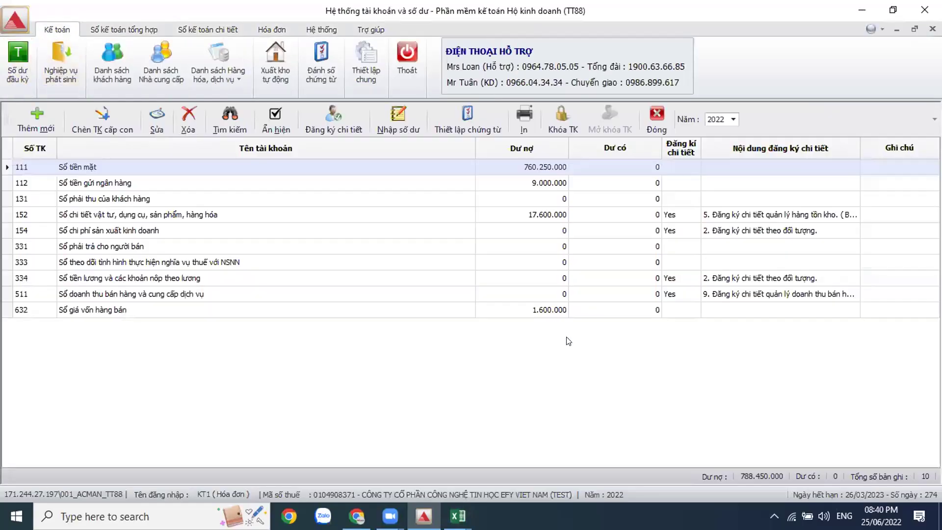
pyautogui.click(47, 70)
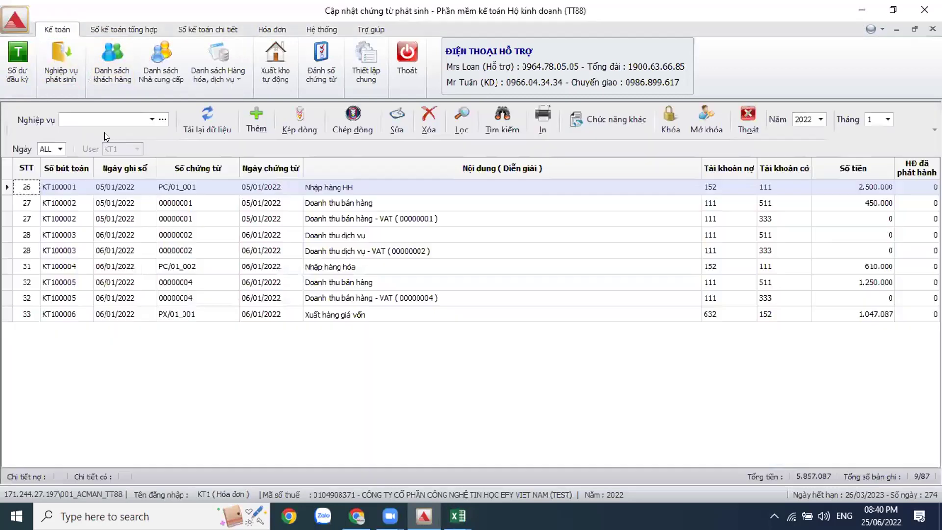
# Step: Browse the January 2022 transactions, checking the Doanh thu dịch vụ and Nhập hàng HH entries
pyautogui.click(152, 119)
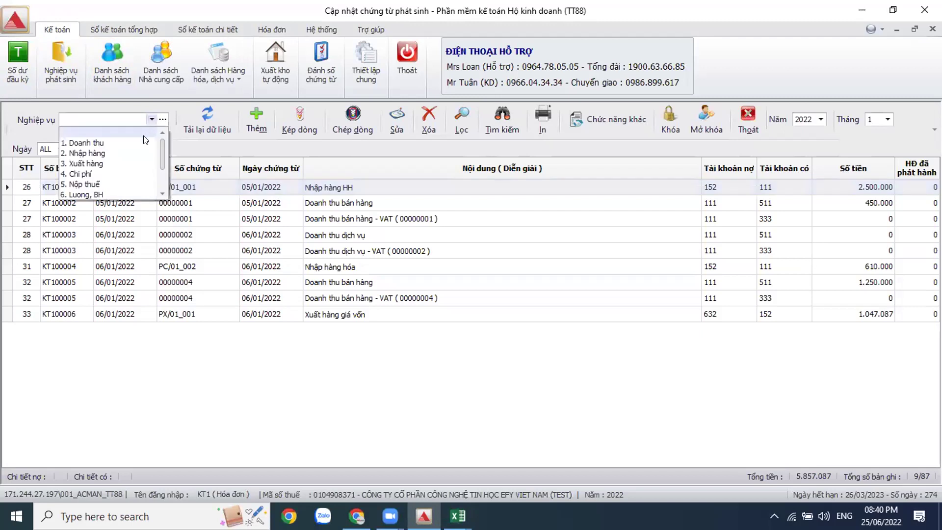
pyautogui.click(714, 349)
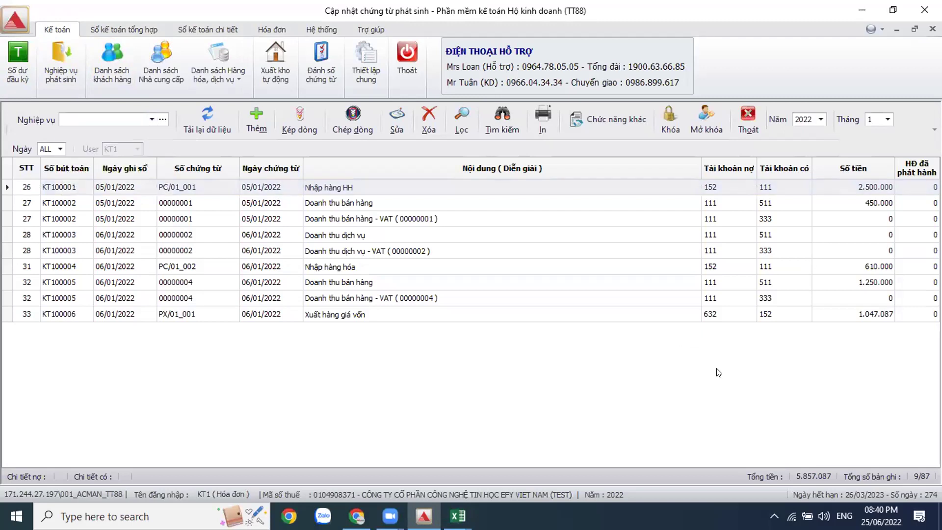
pyautogui.click(393, 205)
pyautogui.click(382, 240)
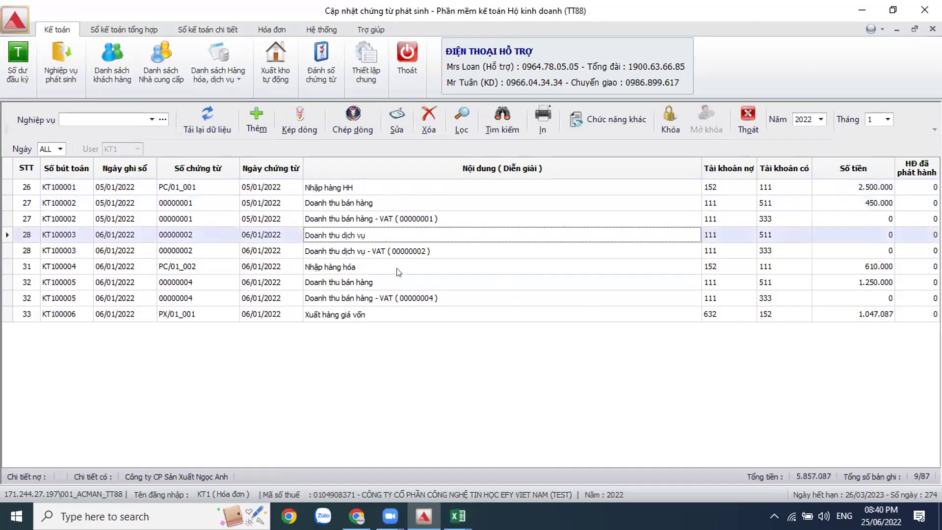
pyautogui.click(787, 189)
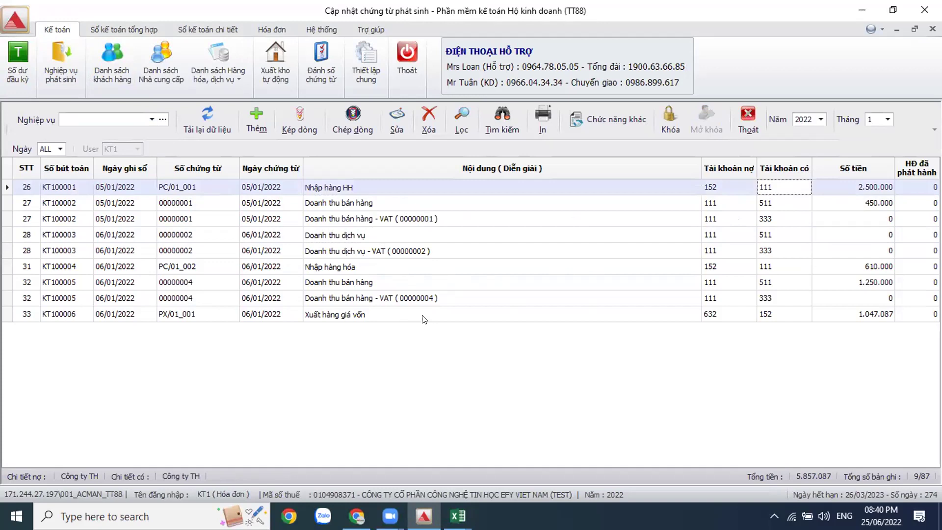
pyautogui.click(458, 516)
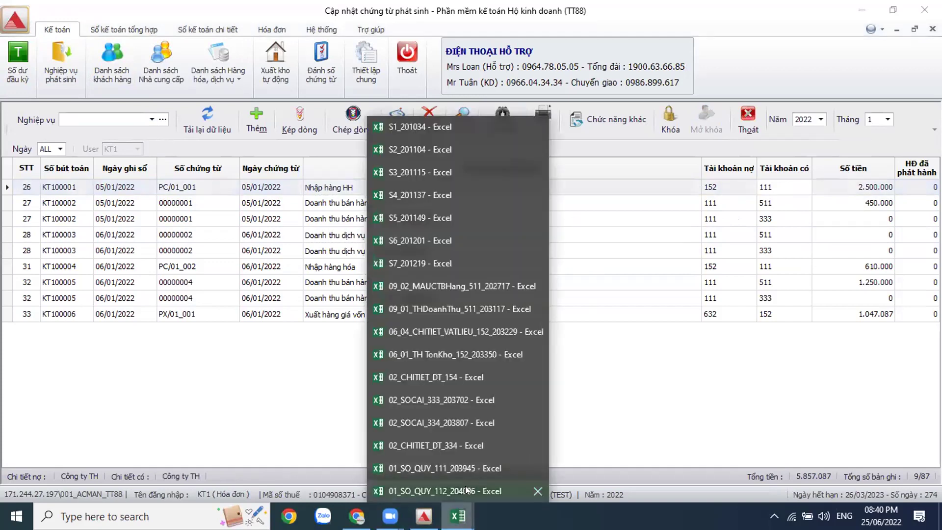
# Step: Bring 01_SO_QUY_112_204006 forward and inspect its Diễn giải, Thu (gửi vào) and Chi (rút ra) headers
pyautogui.click(453, 491)
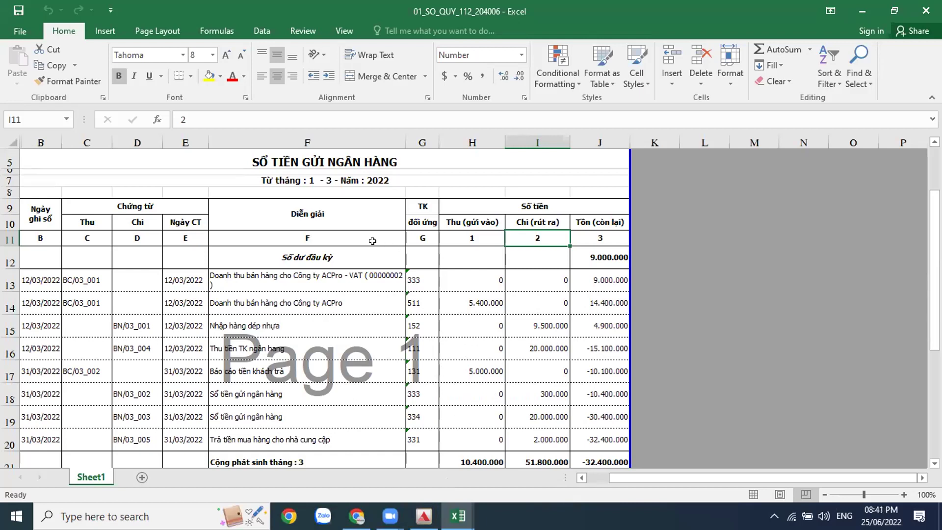
pyautogui.click(344, 213)
pyautogui.click(453, 219)
pyautogui.click(558, 225)
pyautogui.click(710, 230)
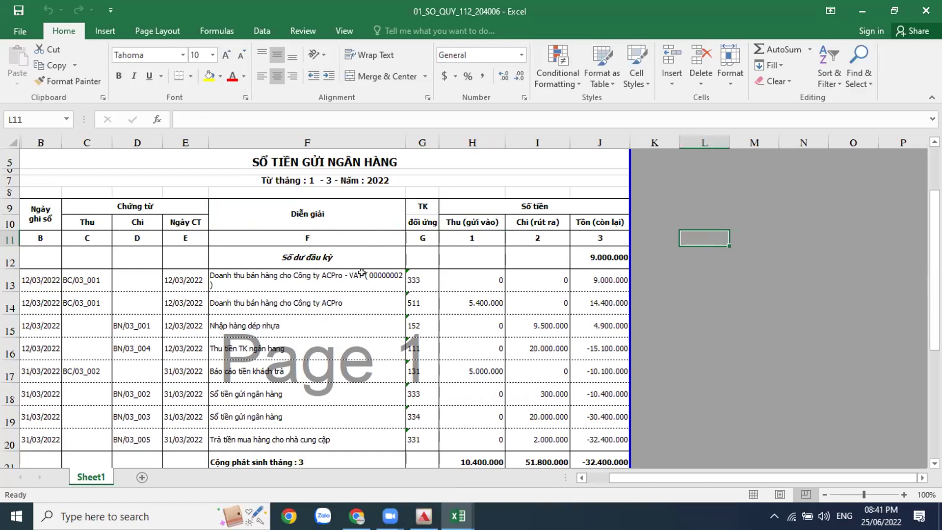
# Step: Scroll through the bank deposit entries, then show Excel's recent files list
pyautogui.scroll(-2, 361, 272)
pyautogui.scroll(4, 361, 272)
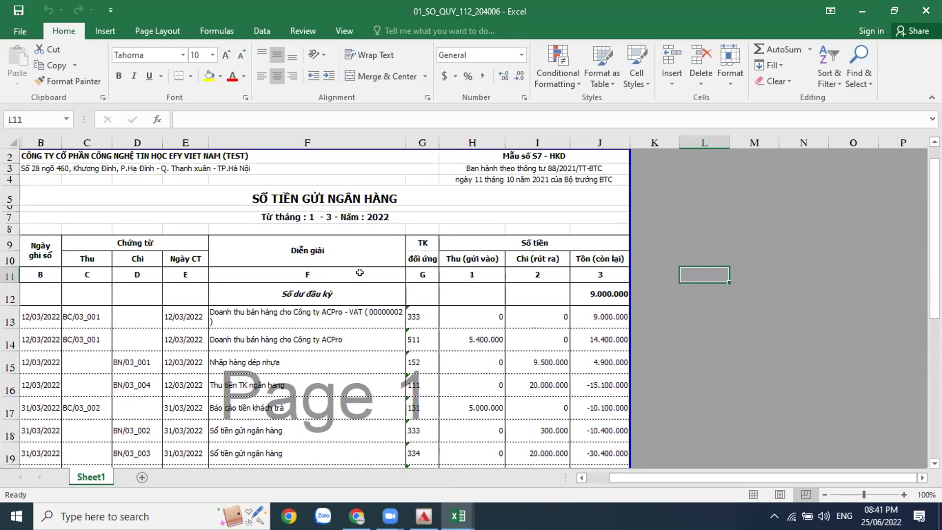
pyautogui.scroll(-3, 360, 272)
pyautogui.scroll(4, 359, 273)
pyautogui.click(457, 516)
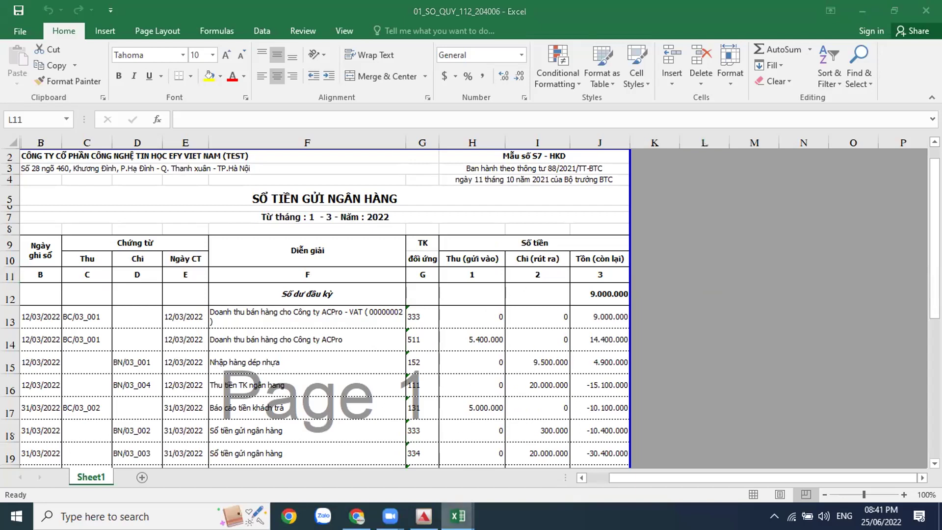
pyautogui.rightClick(446, 502)
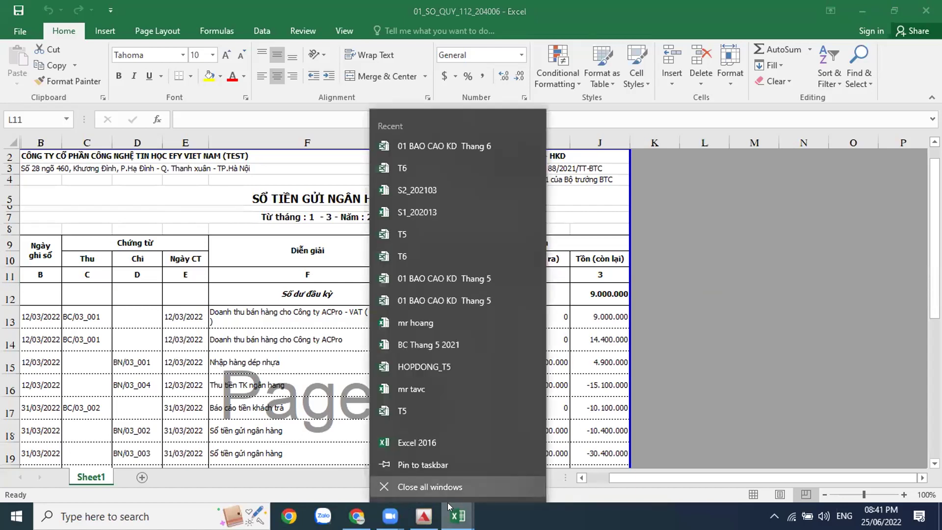
# Step: Limit the recorded transactions list to 2. Nhập hàng
pyautogui.press('Escape')
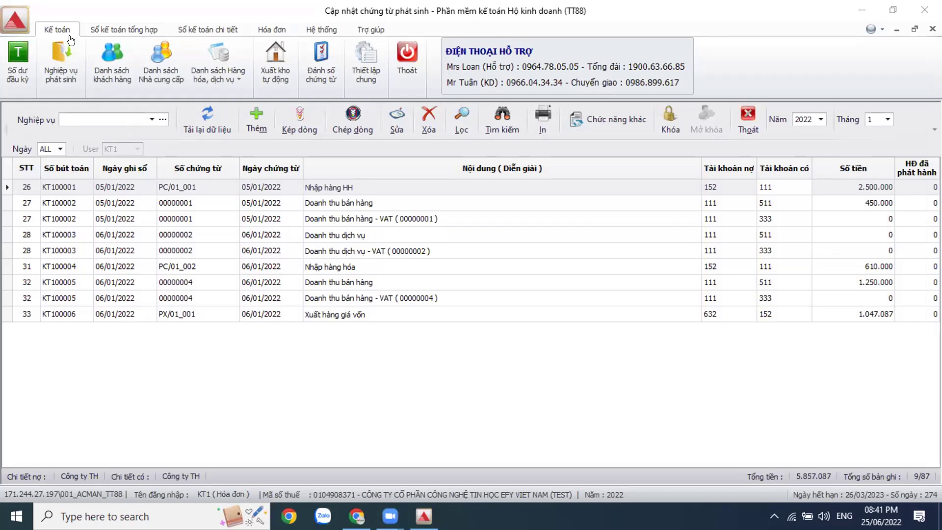
pyautogui.click(59, 72)
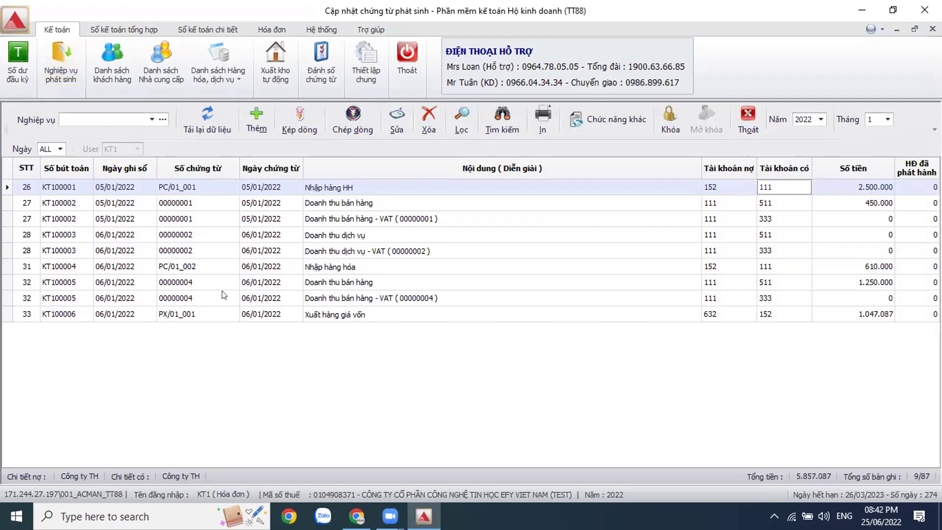
pyautogui.click(151, 119)
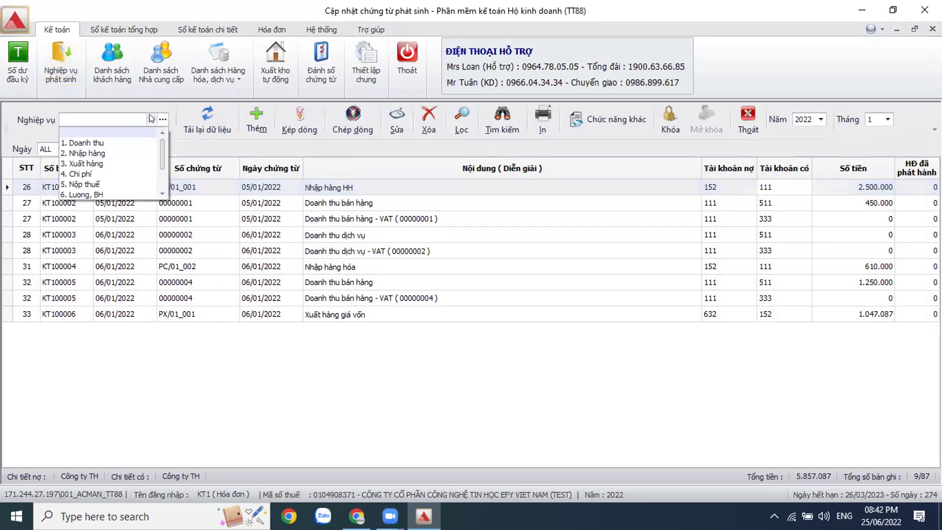
pyautogui.click(135, 152)
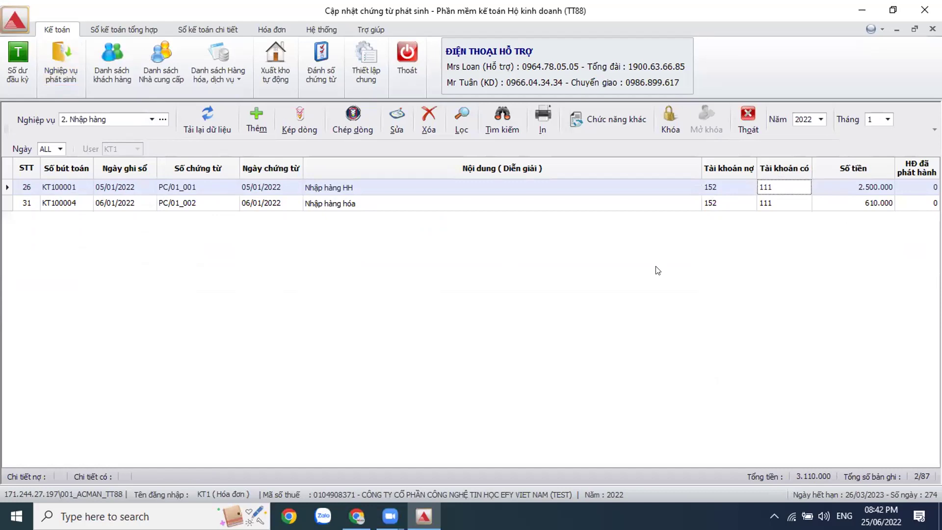
# Step: Set the month to ALL and open the data filter for 01/01/2022–31/12/2022
pyautogui.click(886, 120)
pyautogui.moveTo(886, 145); pyautogui.dragTo(887, 179)
pyautogui.click(872, 195)
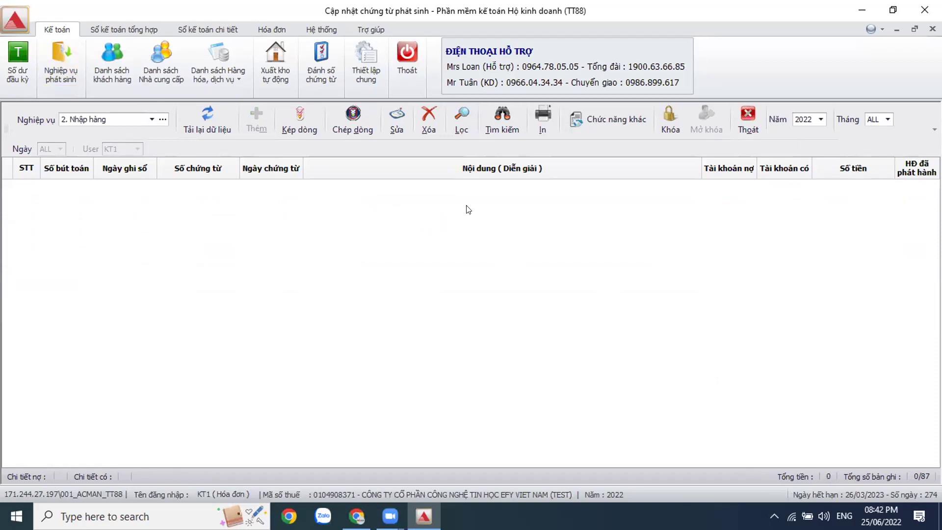
pyautogui.click(458, 123)
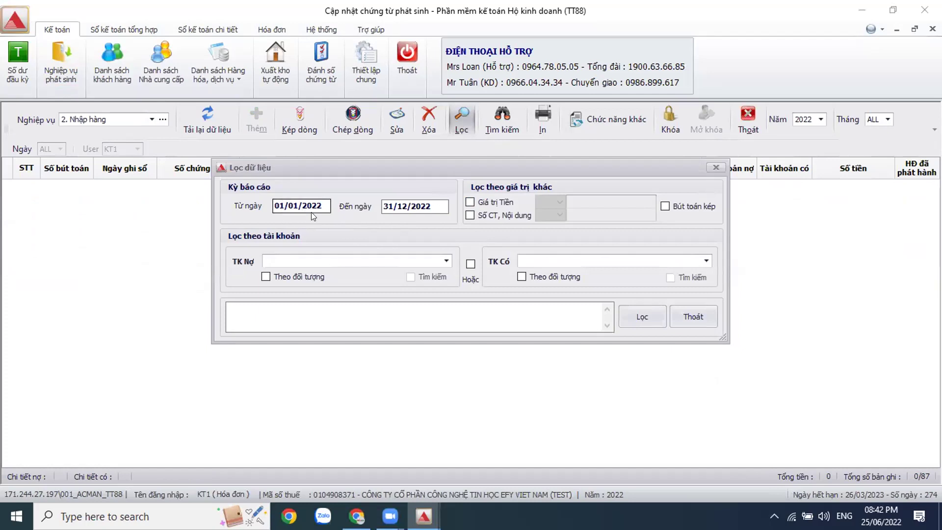
# Step: Filter the Nhập hàng vouchers to debit account 152
pyautogui.click(444, 260)
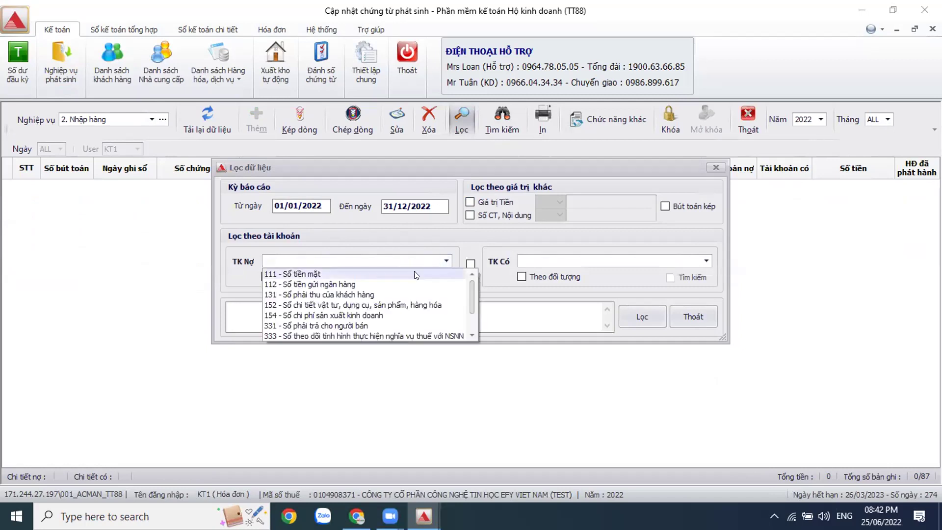
pyautogui.click(398, 306)
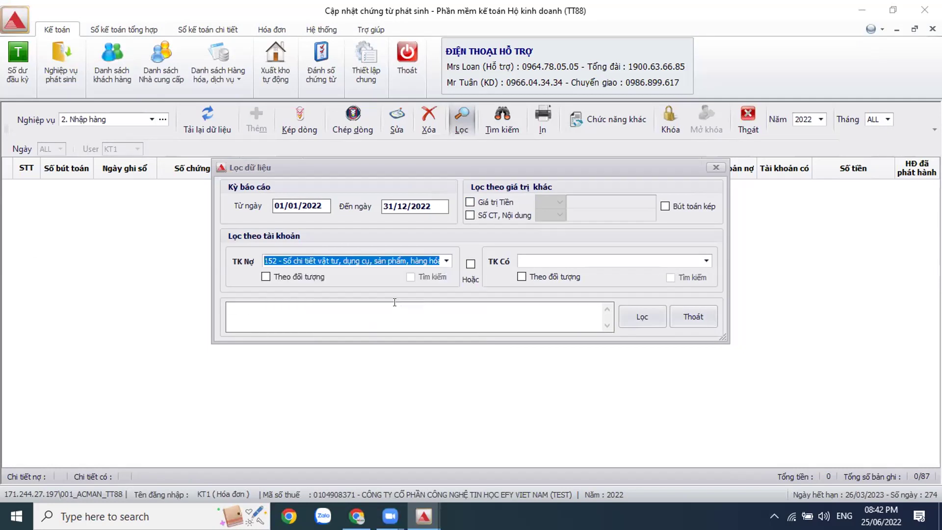
pyautogui.click(643, 315)
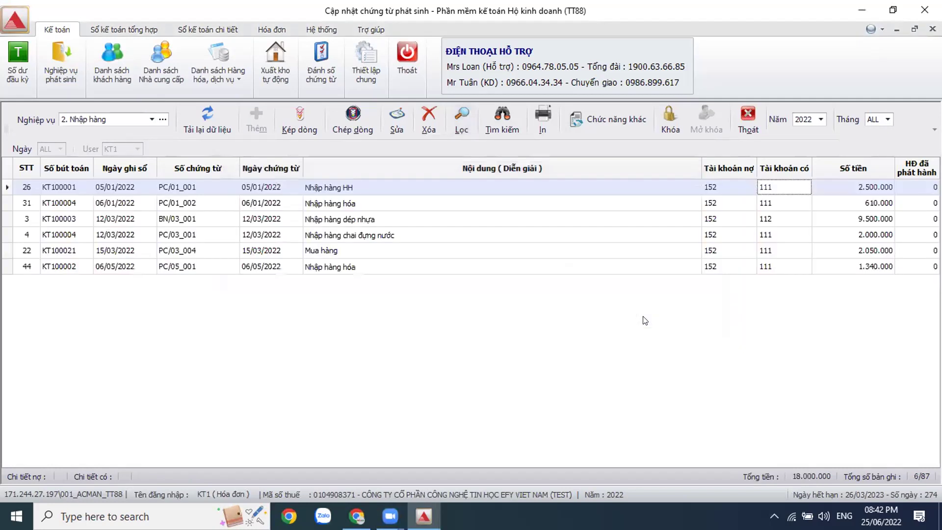
# Step: Check the supplier on each of the six vouchers, including PC/01_001, BN/03_001, PC/03_004 and PC/05_001
pyautogui.click(719, 202)
pyautogui.click(720, 234)
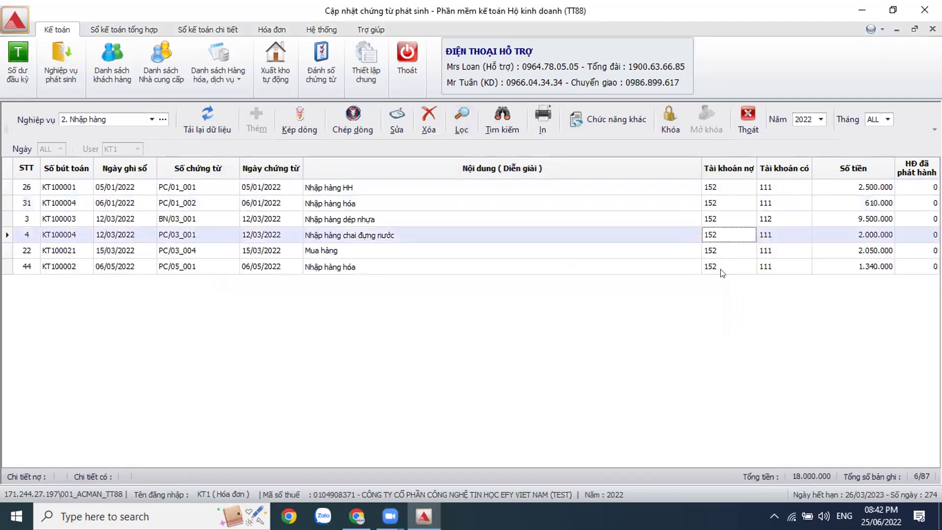
pyautogui.click(722, 265)
pyautogui.click(731, 187)
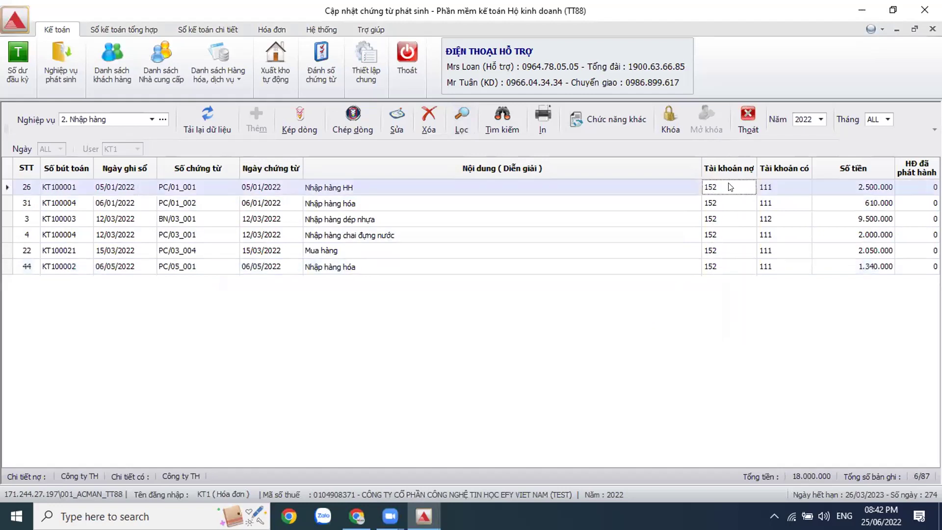
pyautogui.click(704, 219)
pyautogui.click(727, 255)
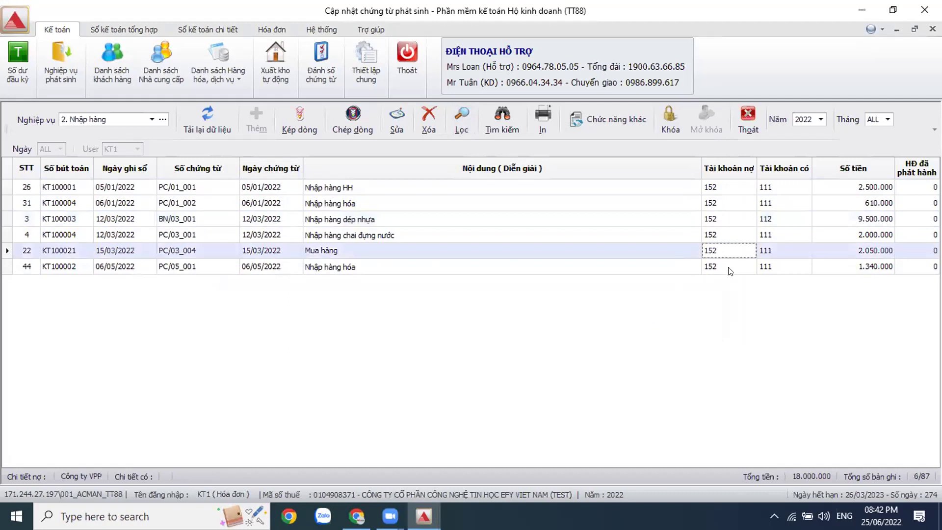
pyautogui.click(729, 268)
pyautogui.click(741, 191)
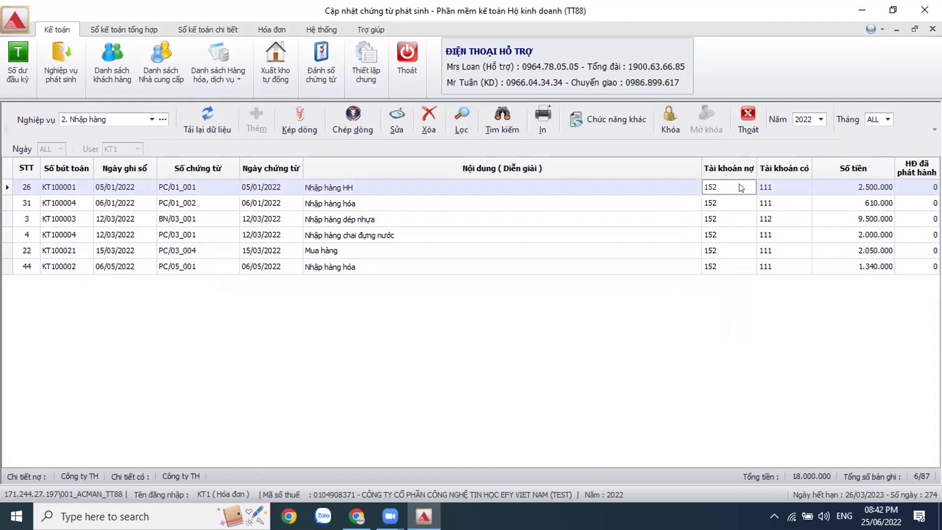
# Step: Open goods receipt PN/01_001 and export it to Excel as 21_Phieu nhap_204308
pyautogui.doubleClick(735, 186)
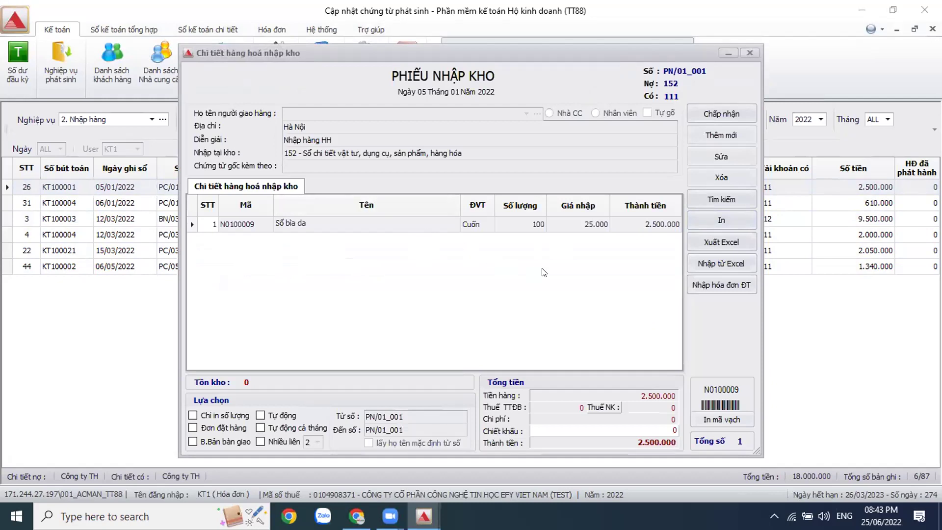
pyautogui.click(732, 241)
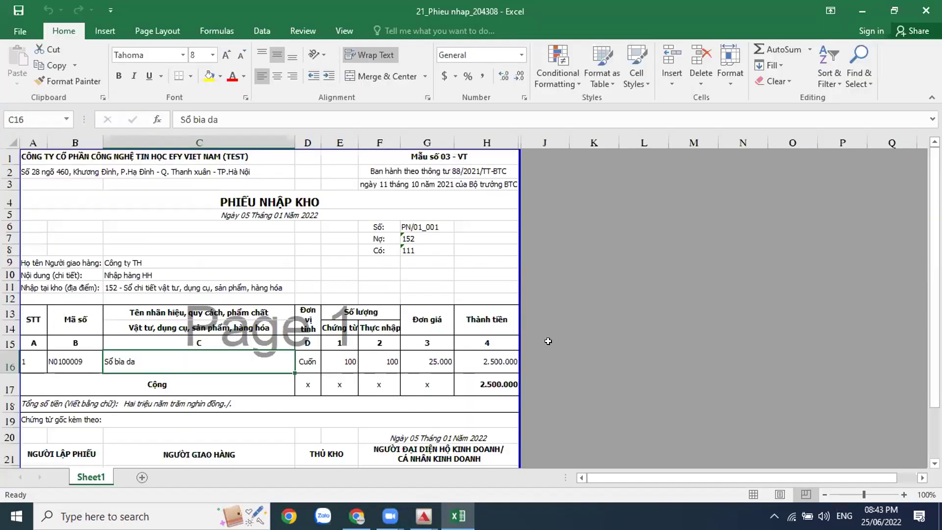
# Step: Review the exported PN/01_001 receipt (100 Sổ bìa da, 2.500.000) and close Excel
pyautogui.click(274, 269)
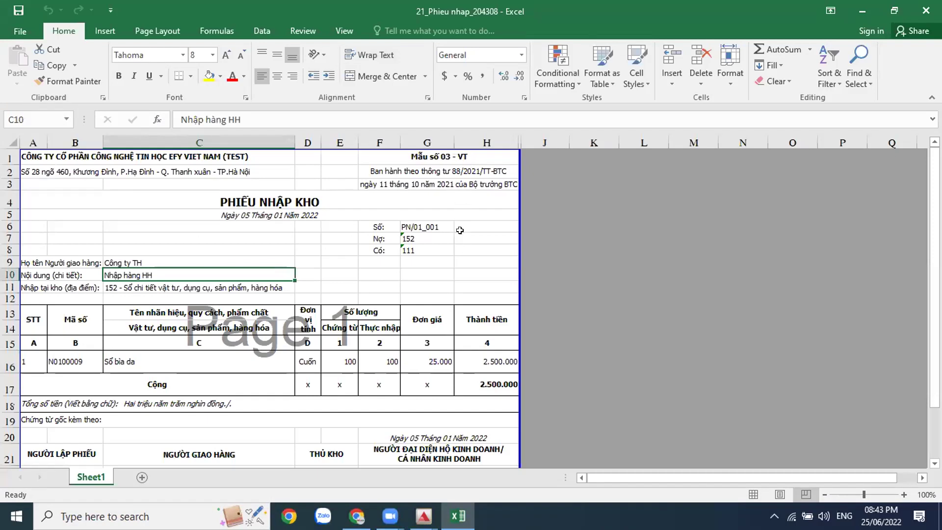
pyautogui.scroll(-1, 461, 230)
pyautogui.scroll(1, 459, 284)
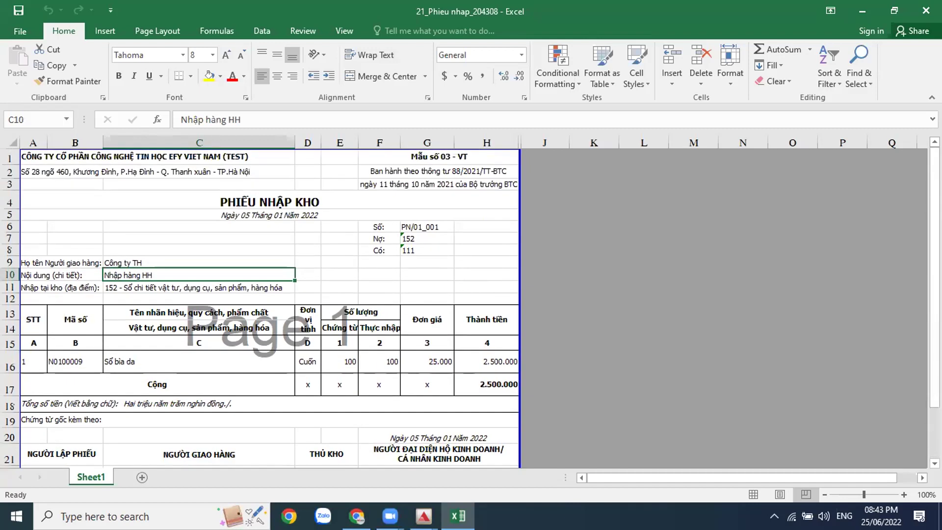
pyautogui.click(926, 10)
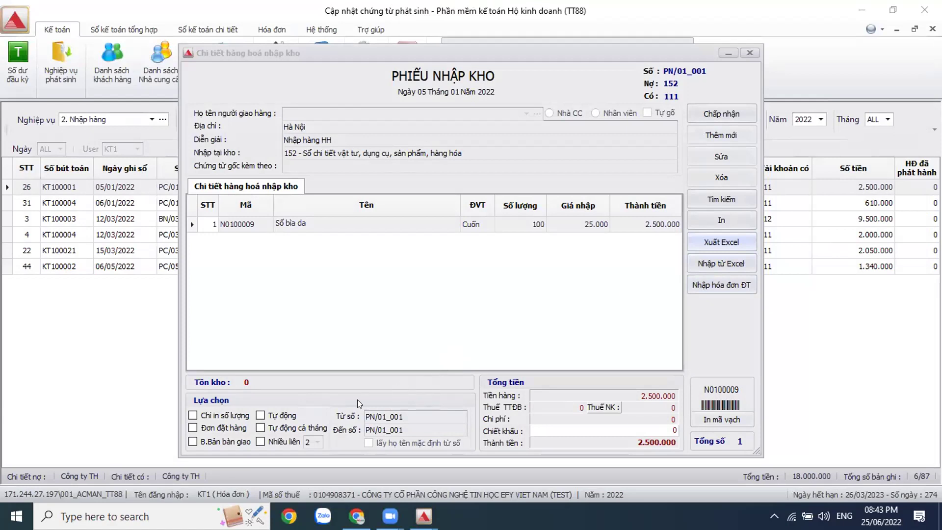
# Step: Turn on Tự động voucher numbering and close the PN/01_001 receipt detail
pyautogui.click(261, 415)
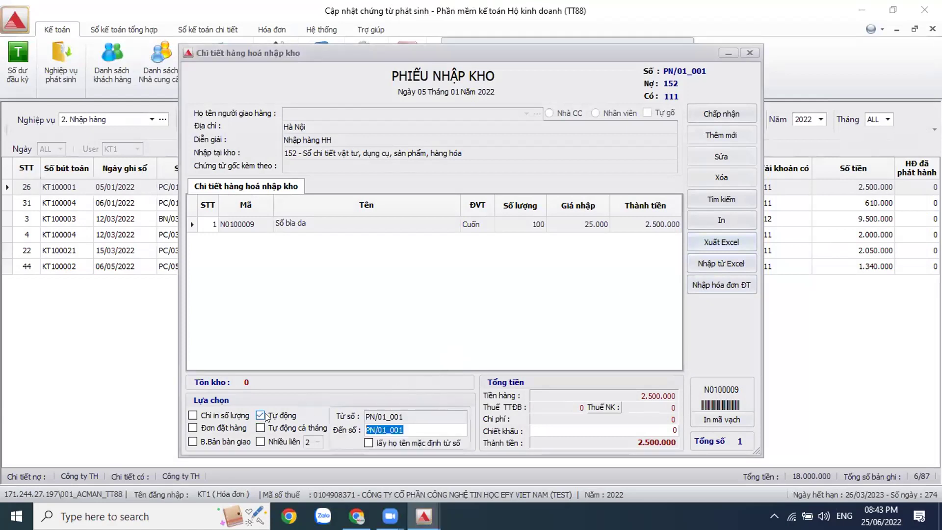
pyautogui.click(406, 427)
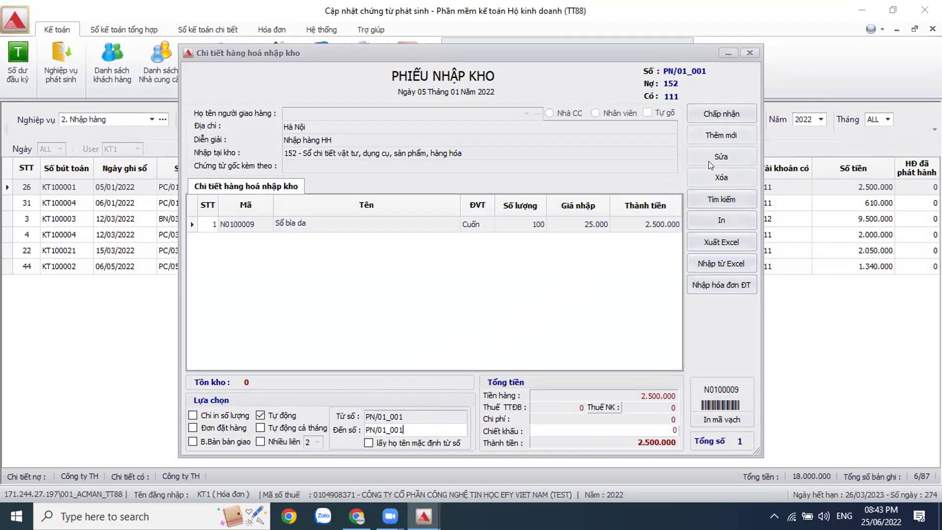
pyautogui.click(750, 53)
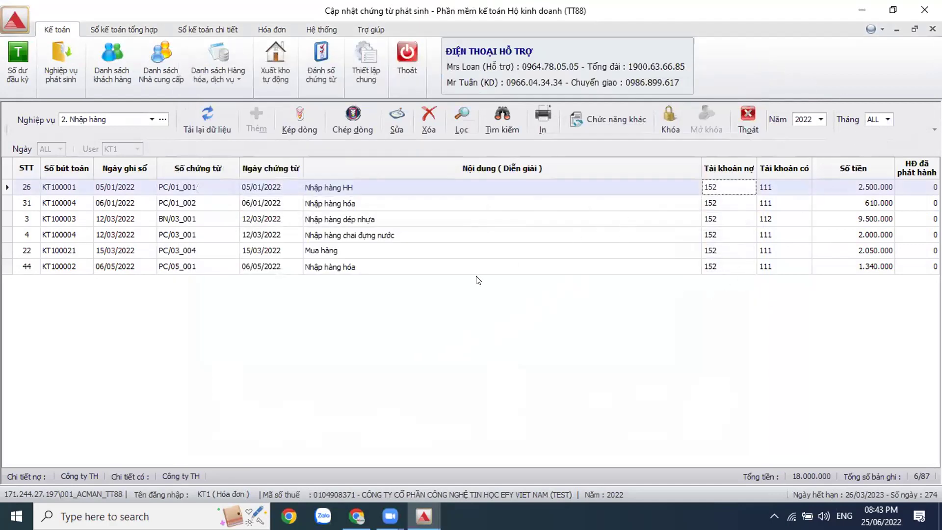
# Step: Switch the voucher list to 3. Xuất hàng and select goods issue PX/01_001
pyautogui.click(152, 121)
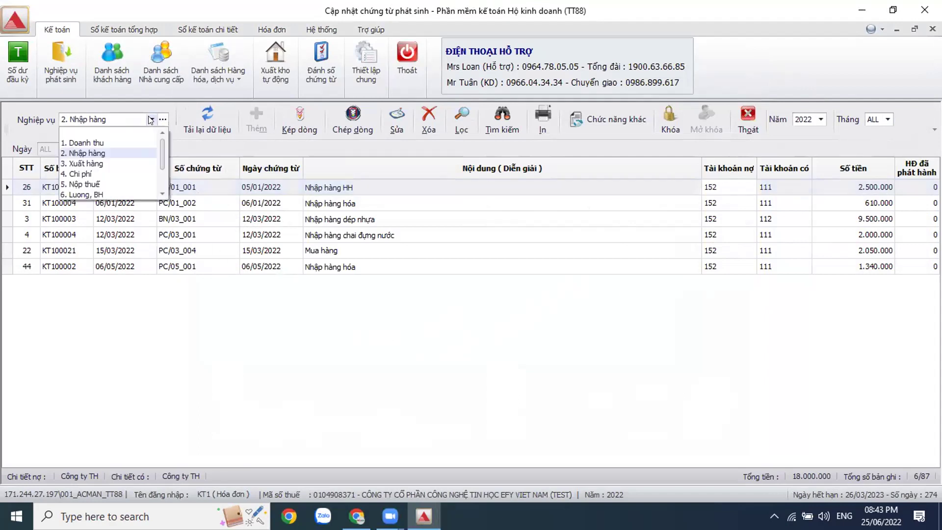
pyautogui.click(112, 164)
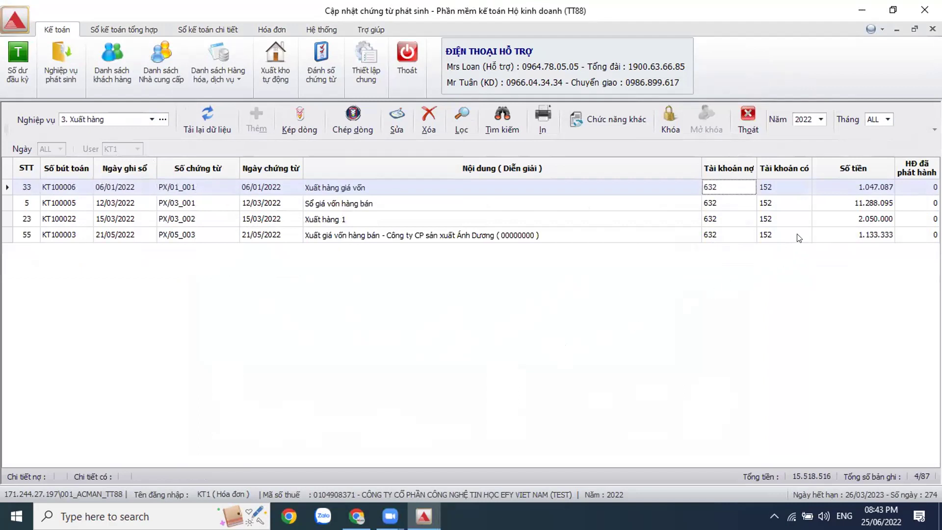
pyautogui.click(790, 192)
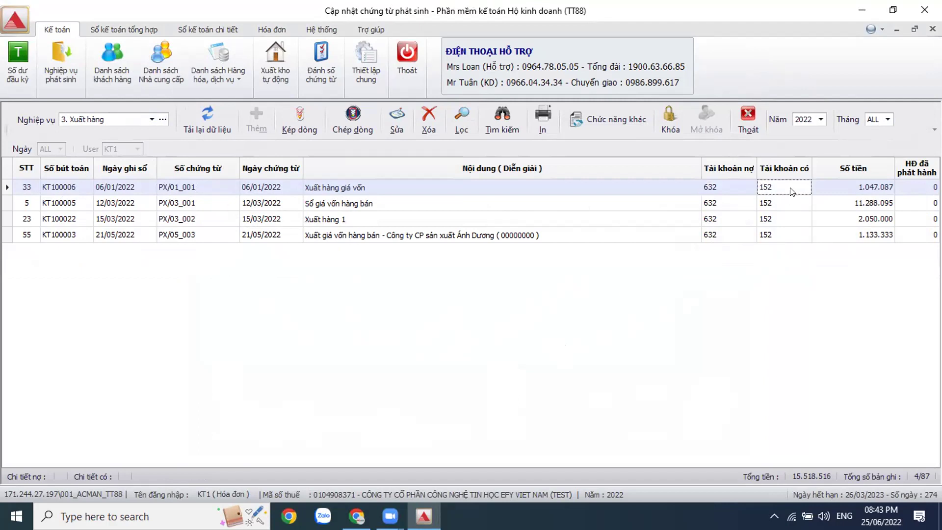
# Step: Open goods issue PX/01_001 (two items, 1.047.087) and export it to Excel
pyautogui.doubleClick(791, 192)
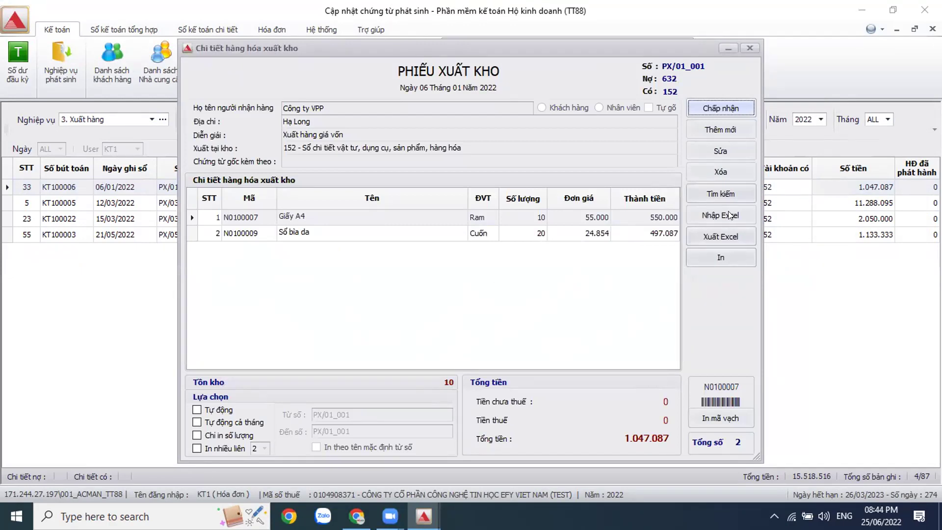
pyautogui.click(732, 236)
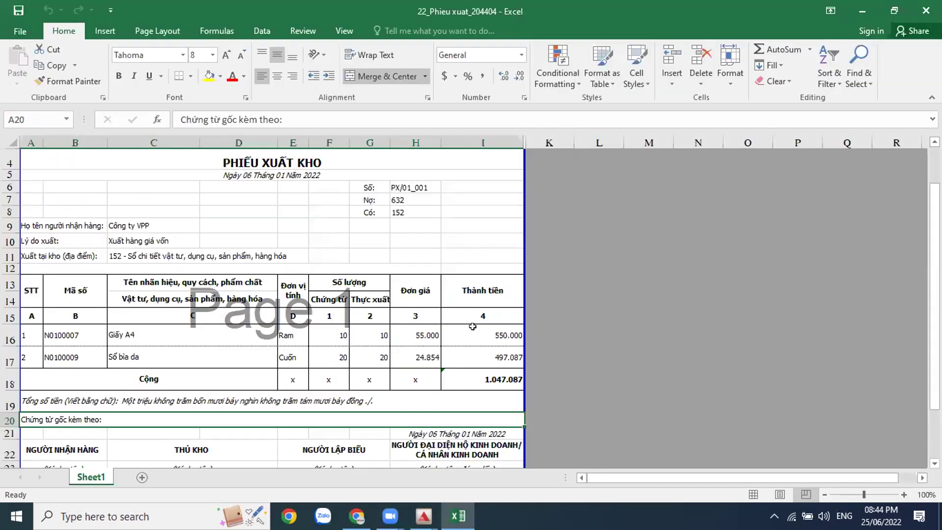
# Step: Check the 22_Phieu xuat_204404 sheet's 550000 amount in I16 and the Giấy A4 and Sổ bìa da lines, then close Excel
pyautogui.click(452, 325)
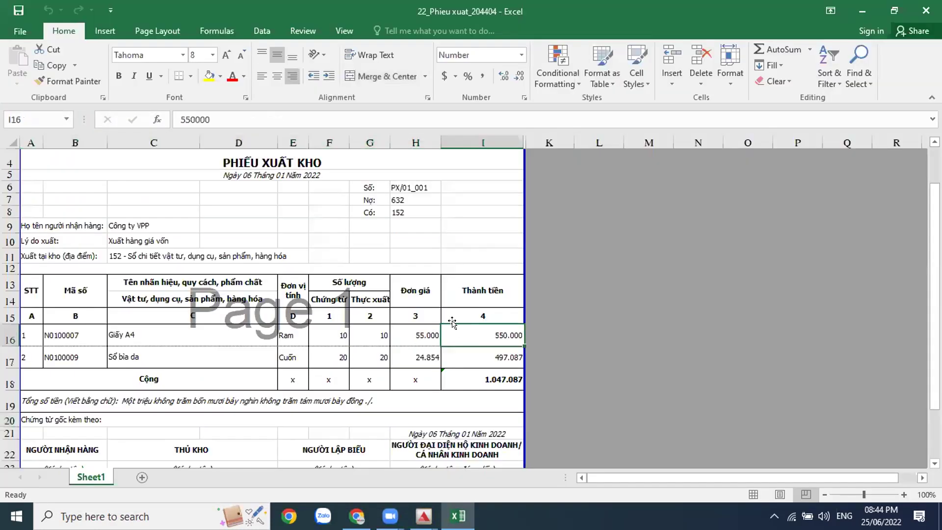
pyautogui.click(604, 328)
pyautogui.scroll(-1, 605, 328)
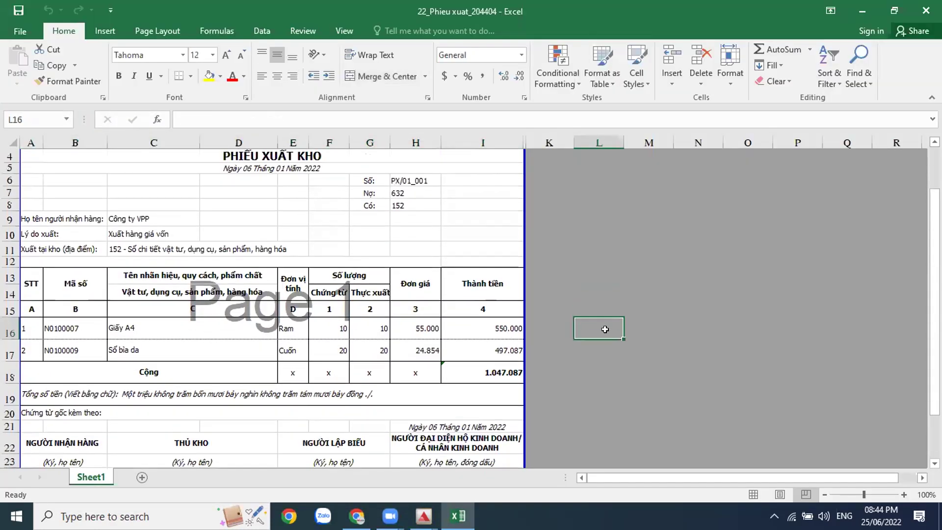
pyautogui.scroll(1, 605, 329)
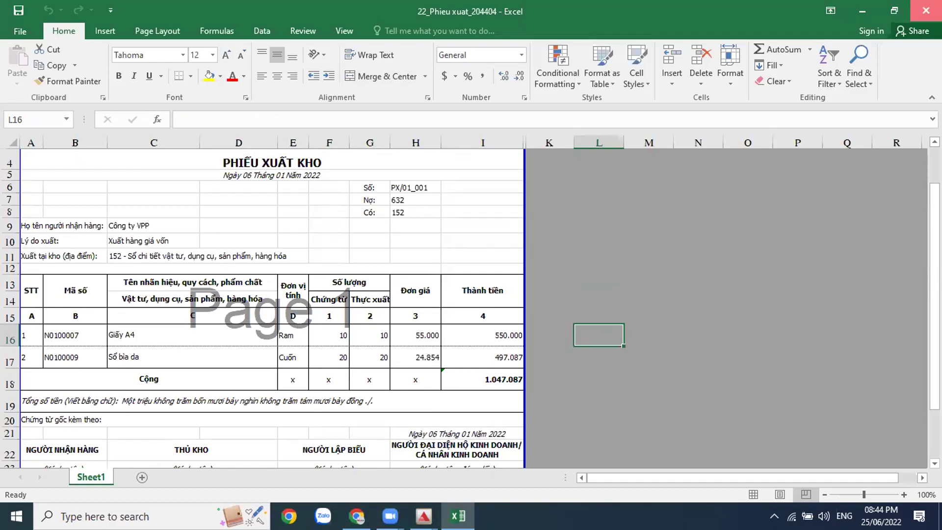
pyautogui.click(926, 10)
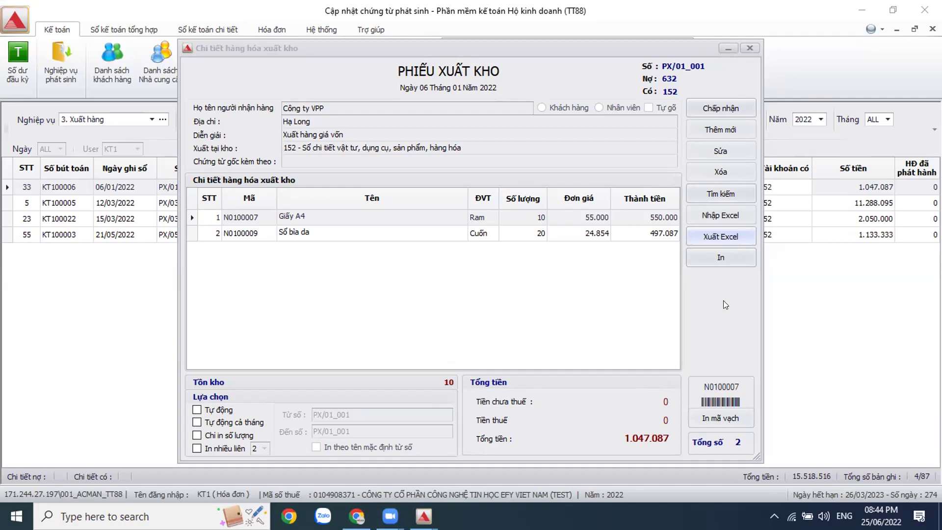
# Step: Close the goods issue details and clear the Nghiệp vụ filter to show all business types
pyautogui.click(748, 48)
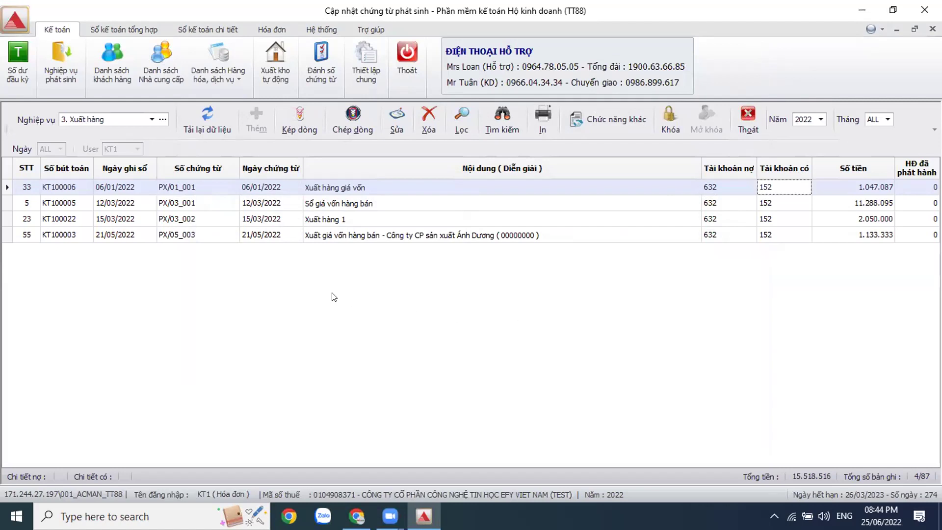
pyautogui.click(150, 119)
pyautogui.click(116, 128)
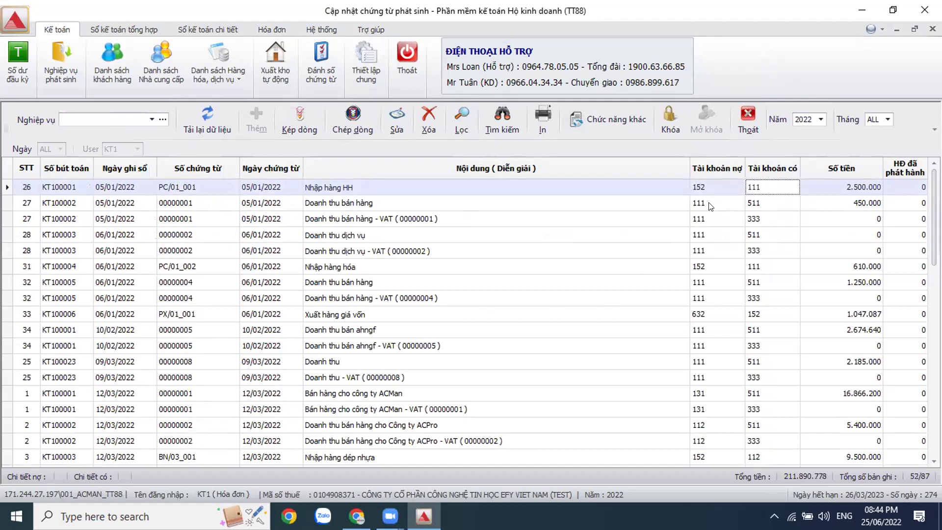
# Step: Filter the voucher list to debit account 111 - Số tiền mặt
pyautogui.click(711, 206)
pyautogui.click(461, 120)
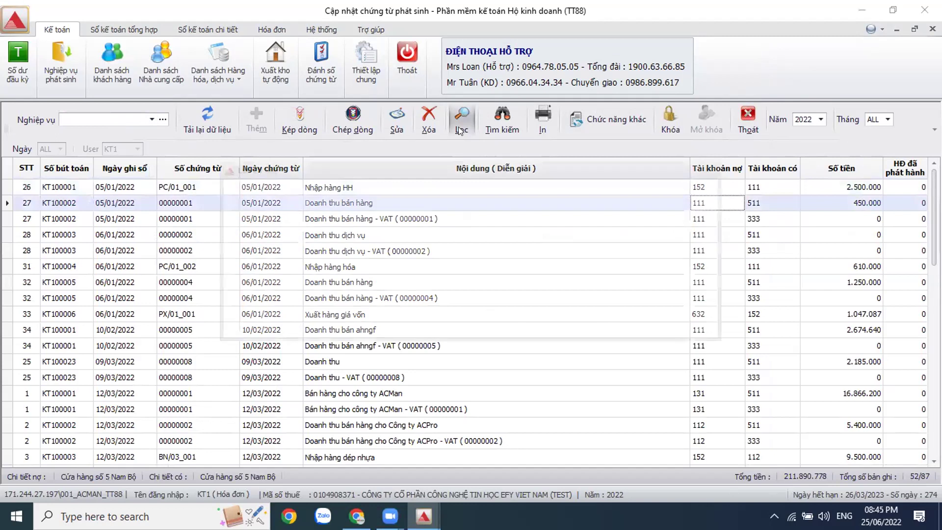
pyautogui.click(445, 260)
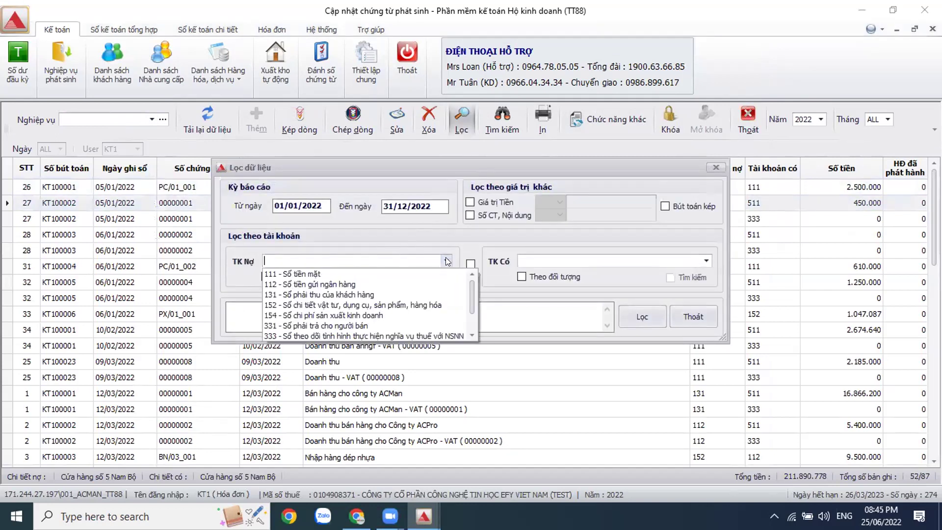
pyautogui.click(401, 272)
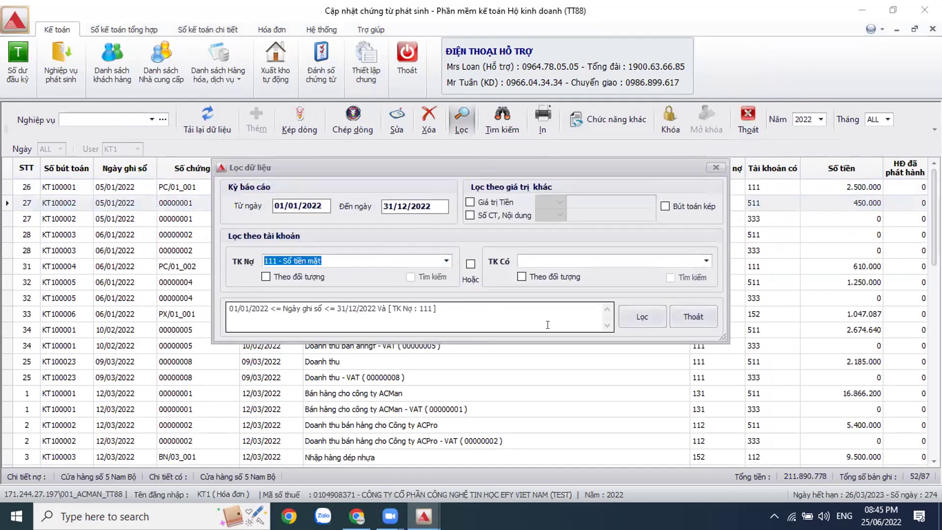
pyautogui.click(642, 321)
# Step: Browse the 28 filtered entries, including KT100023 and the KT100010 receipt
pyautogui.click(718, 235)
pyautogui.click(714, 314)
pyautogui.click(712, 364)
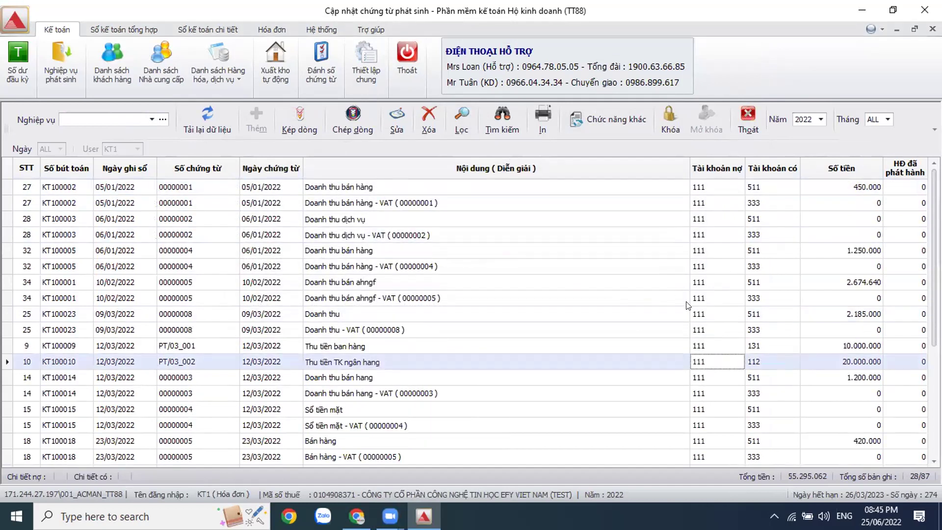
pyautogui.scroll(-3, 689, 305)
pyautogui.scroll(4, 689, 306)
pyautogui.scroll(-3, 422, 328)
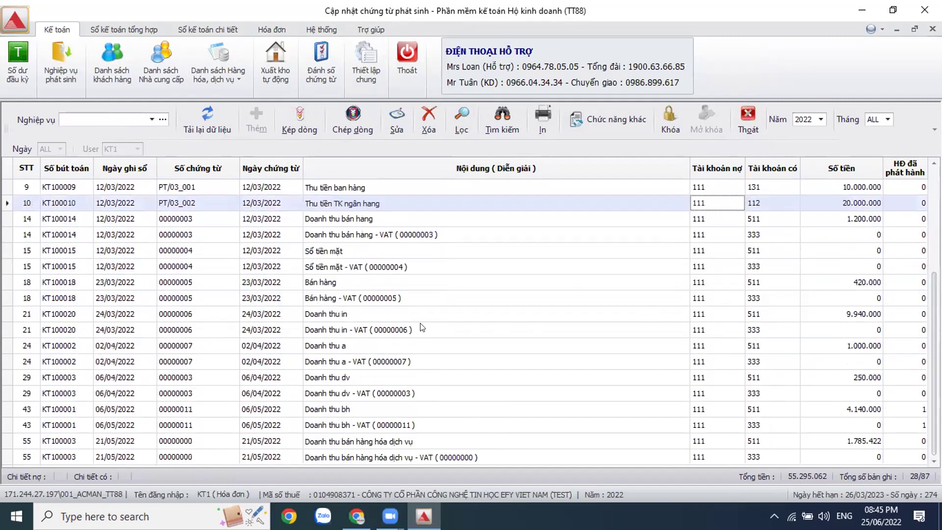
pyautogui.scroll(3, 422, 328)
# Step: Export cash receipt PT/01_001 for 450.000 to Excel, review the sheet, then close it
pyautogui.click(717, 187)
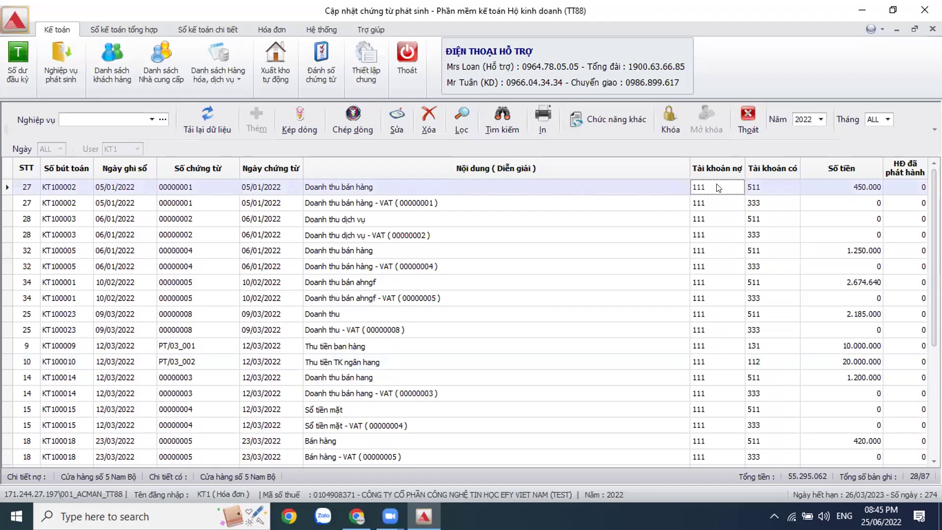
pyautogui.doubleClick(717, 187)
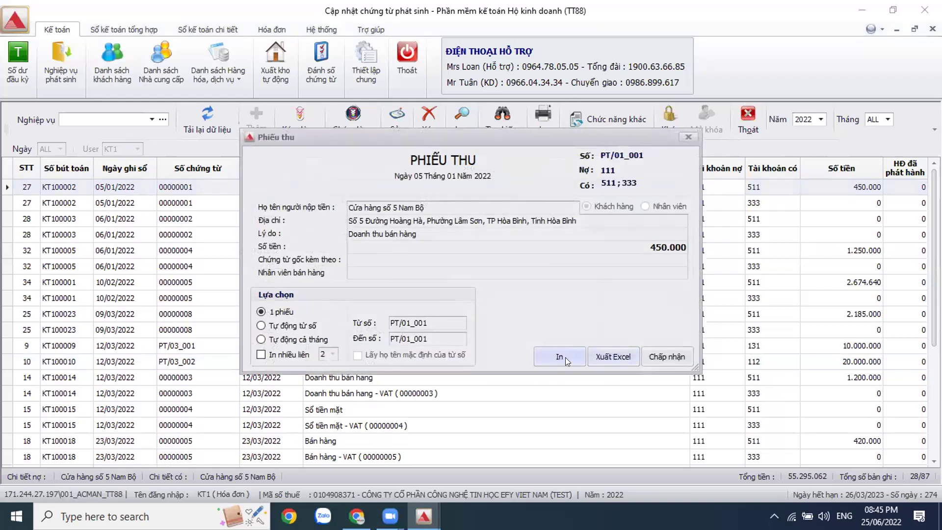
pyautogui.click(612, 355)
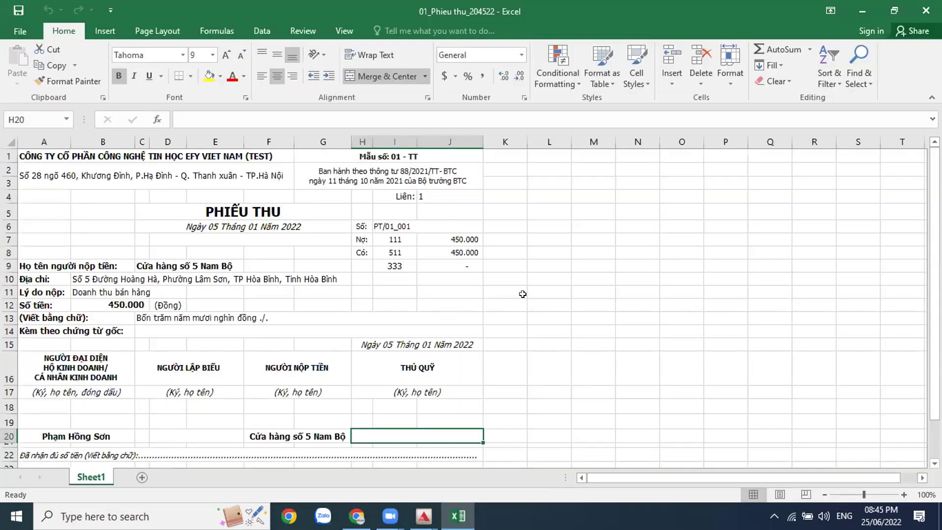
pyautogui.scroll(-2, 434, 320)
pyautogui.scroll(2, 434, 319)
pyautogui.click(924, 11)
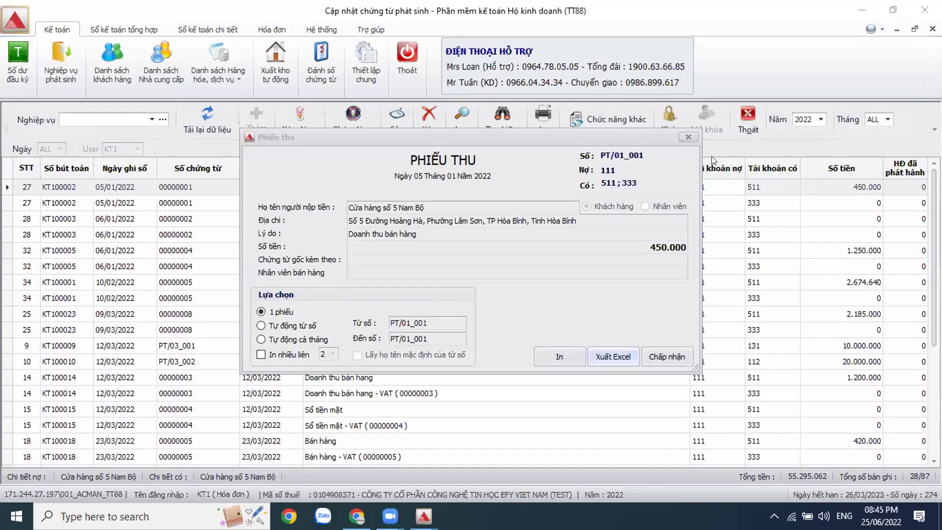
pyautogui.click(687, 136)
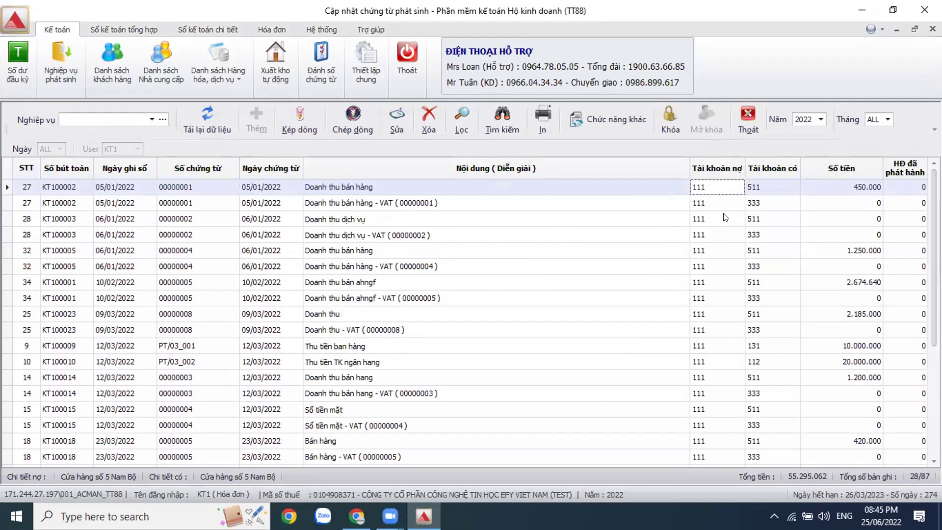
# Step: Filter the voucher list to credit account 111 - Số tiền mặt
pyautogui.click(460, 129)
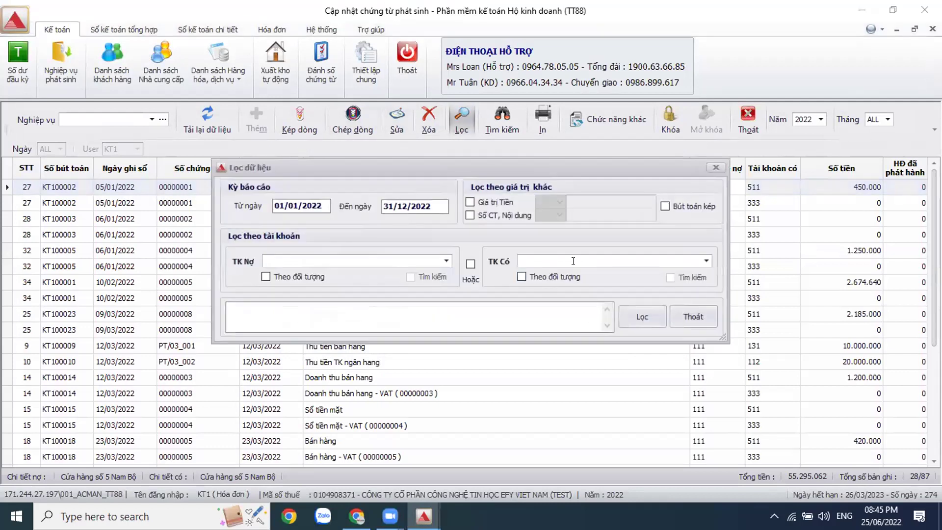
pyautogui.click(706, 260)
pyautogui.click(674, 269)
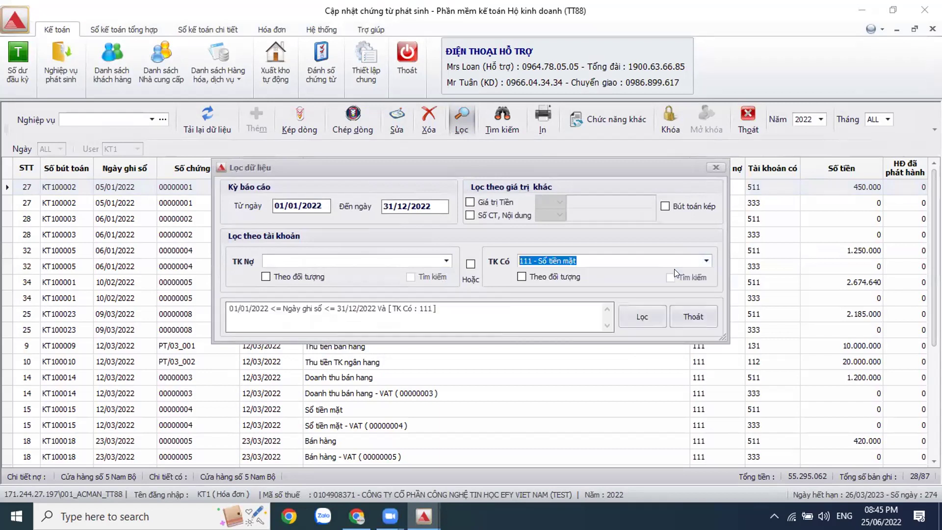
pyautogui.click(644, 312)
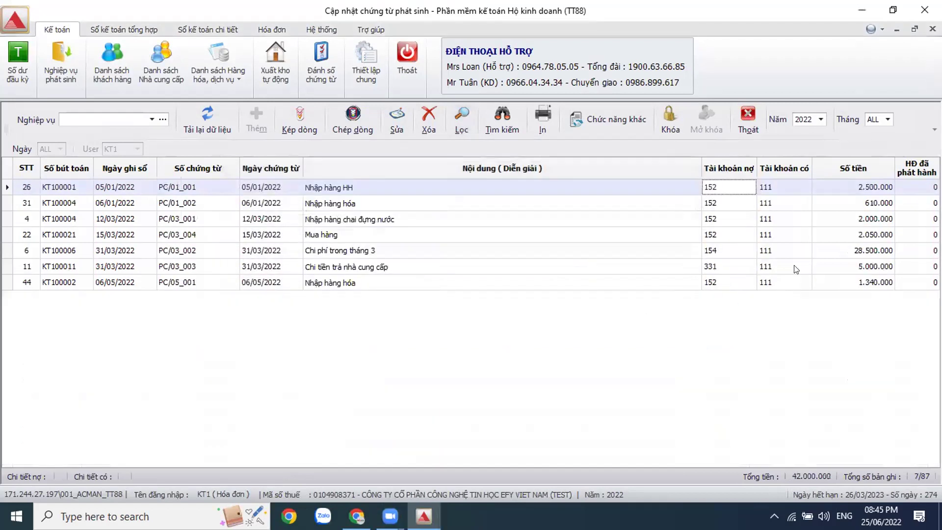
# Step: Export payment voucher PC/01_001 for 2.500.000 to Excel and show it full screen
pyautogui.click(777, 206)
pyautogui.click(791, 187)
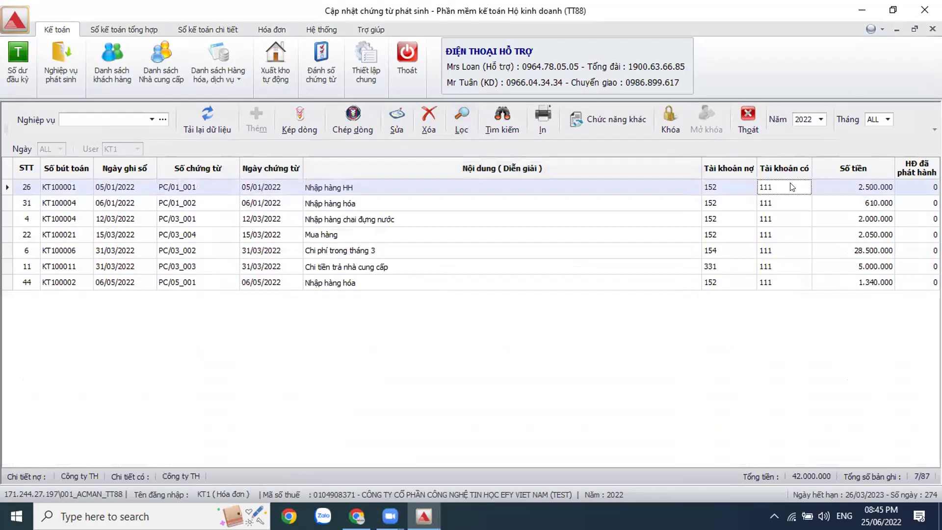
pyautogui.hotkey('ctrl', 'p')
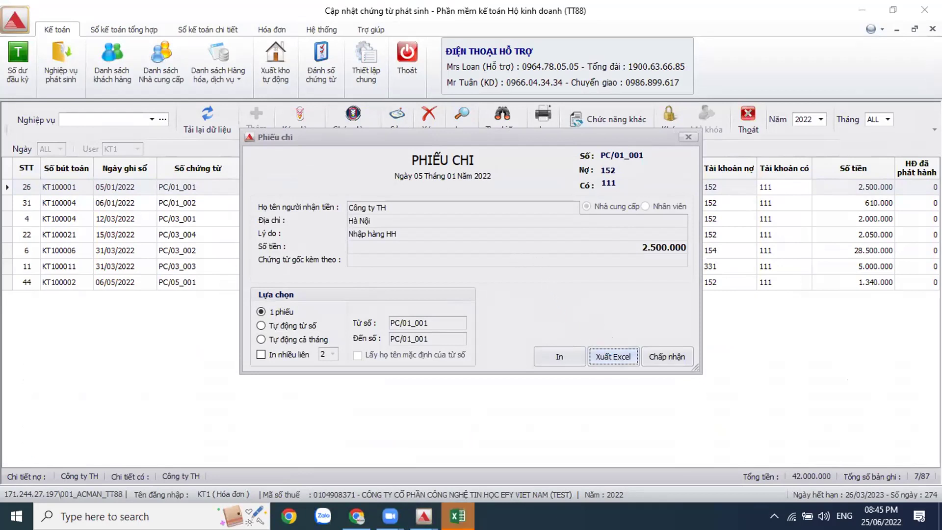
pyautogui.click(123, 76)
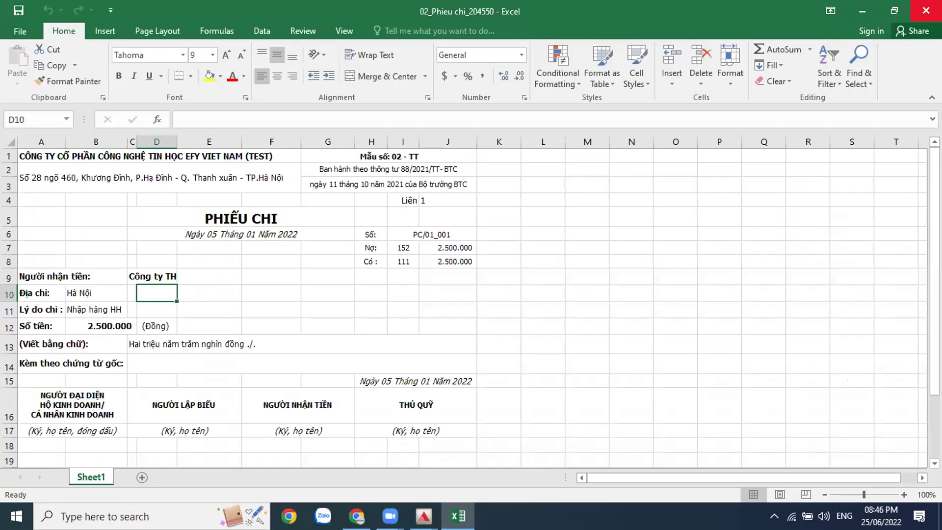
# Step: Close the exported PHIẾU CHI workbook and the payment voucher dialog
pyautogui.click(926, 10)
pyautogui.click(667, 354)
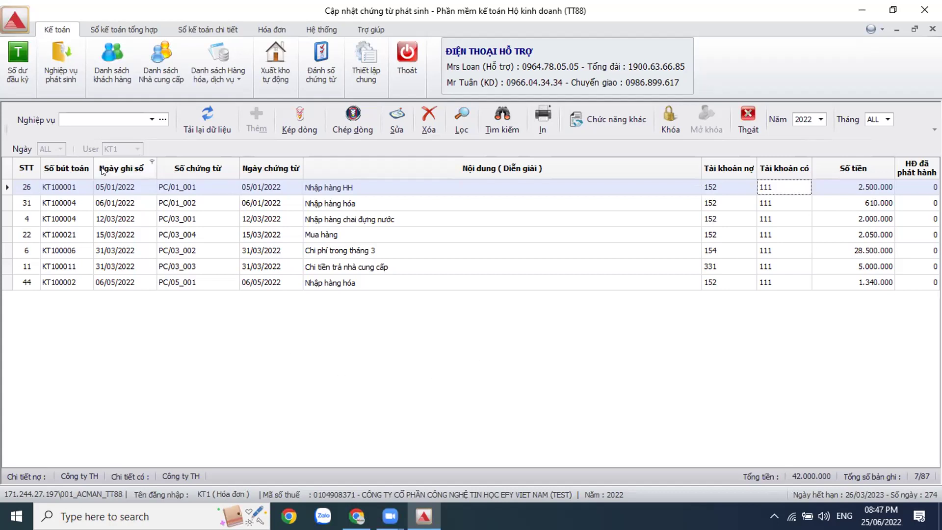
# Step: Filter the voucher list to 1. Doanh thu entries for month 4
pyautogui.click(136, 120)
pyautogui.click(123, 139)
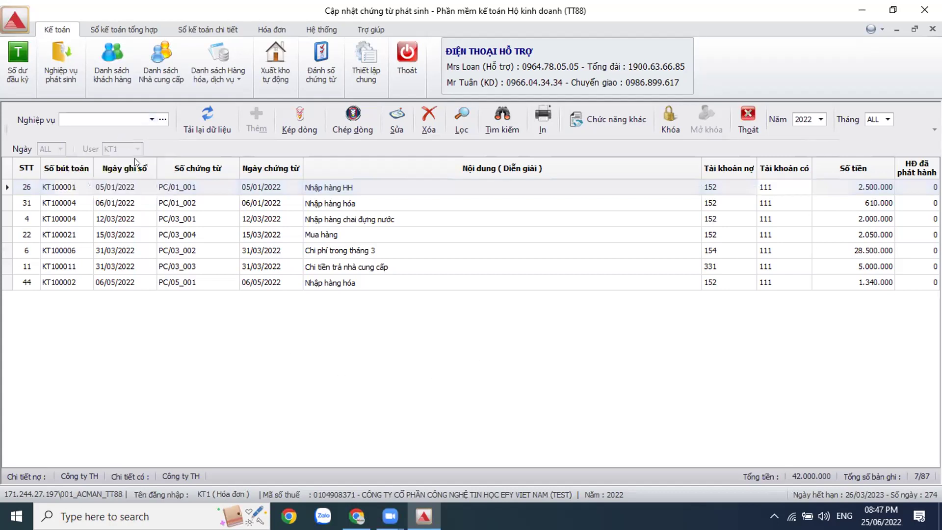
pyautogui.click(887, 119)
pyautogui.scroll(-2, 881, 151)
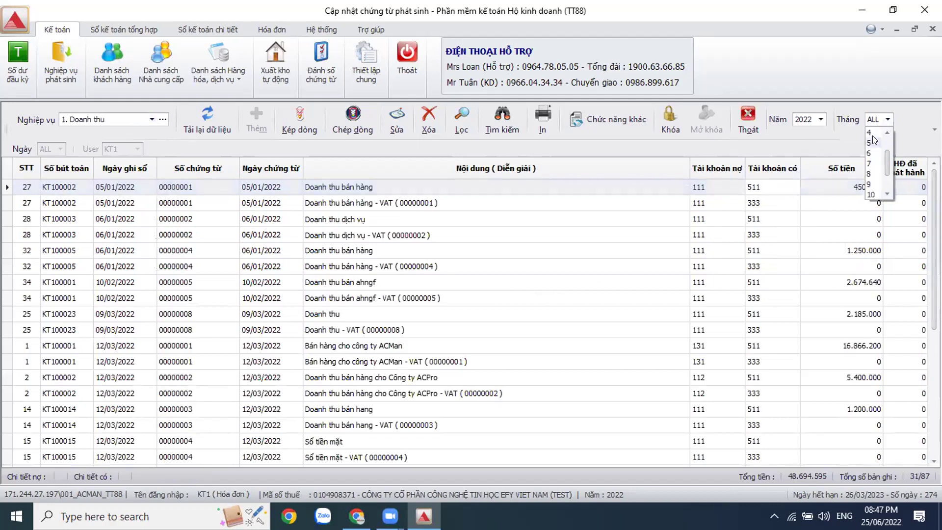
pyautogui.click(872, 132)
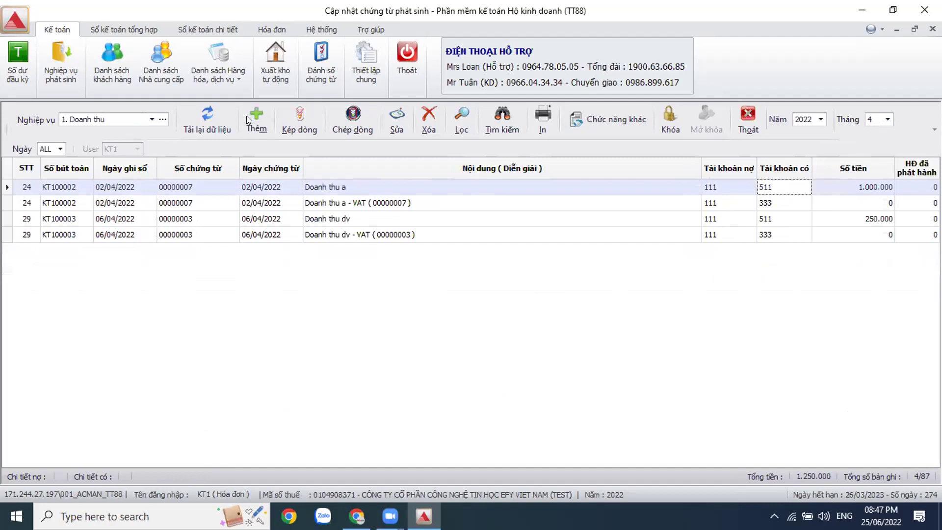
# Step: Add a 10/04/2022 revenue entry debiting 111 and crediting 511, opening its sales invoice
pyautogui.click(249, 113)
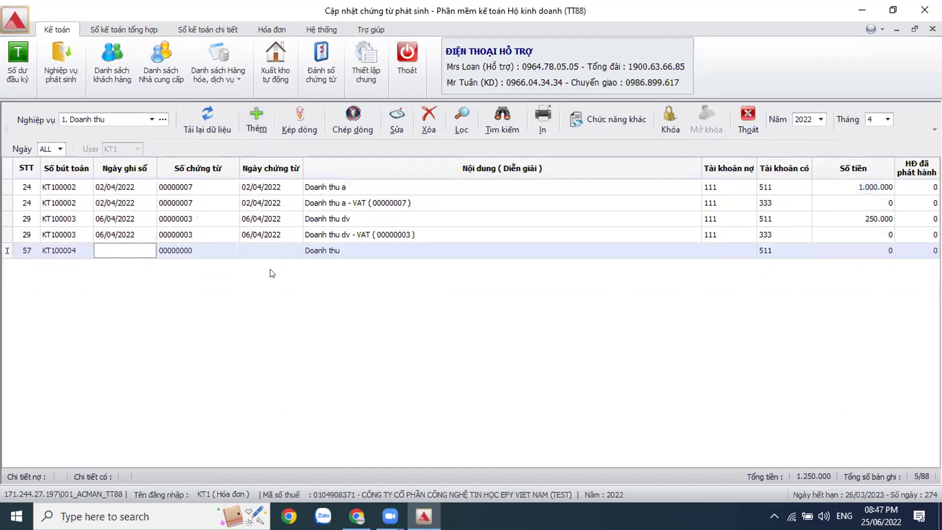
pyautogui.click(132, 251)
pyautogui.write('10')
pyautogui.press('Return')
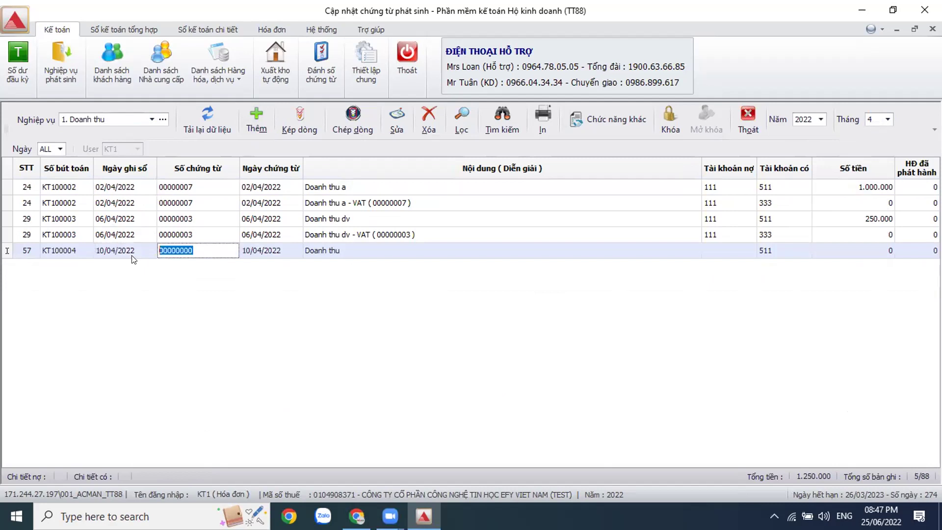
pyautogui.press('Return')
pyautogui.press('Return')
pyautogui.press('Return')
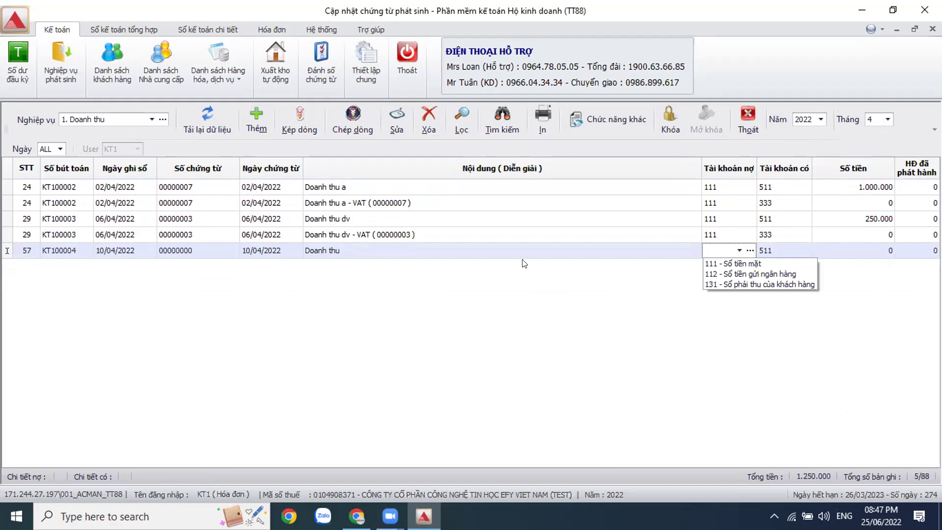
pyautogui.click(723, 269)
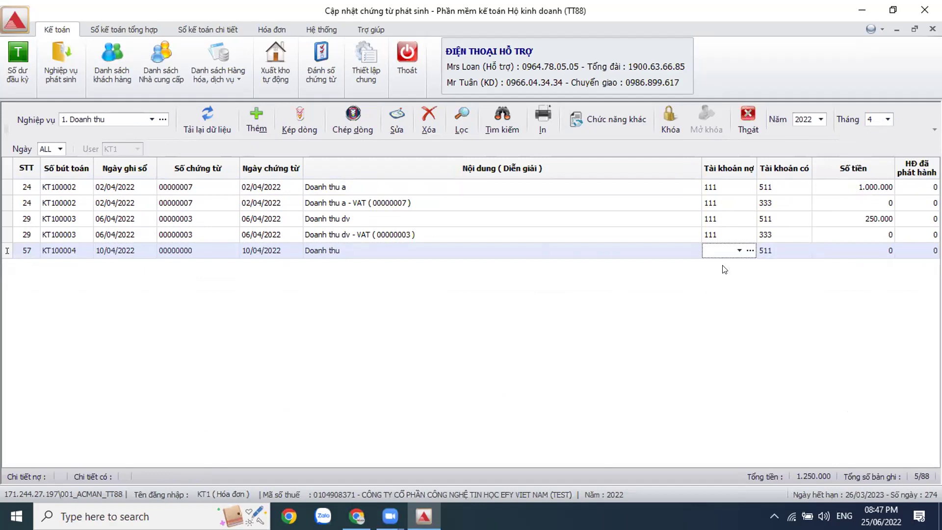
pyautogui.click(801, 253)
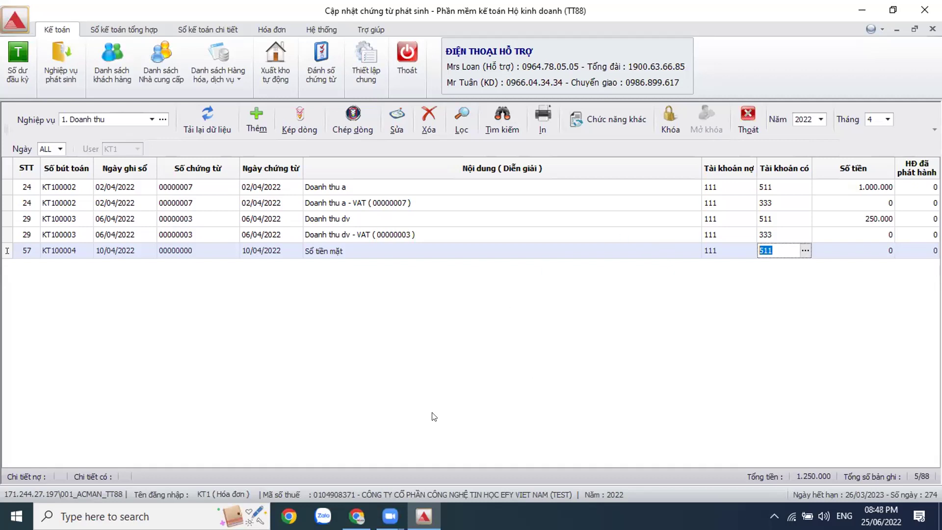
pyautogui.press('Return')
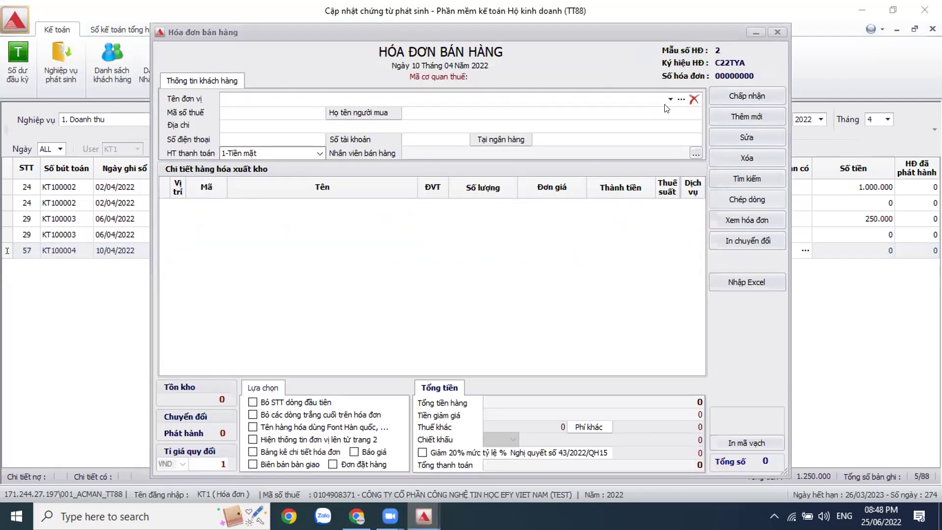
# Step: Choose customer Cửa hàng số 5 Nam Bộ and add items Dép da and Chai 0,5 lít
pyautogui.click(680, 99)
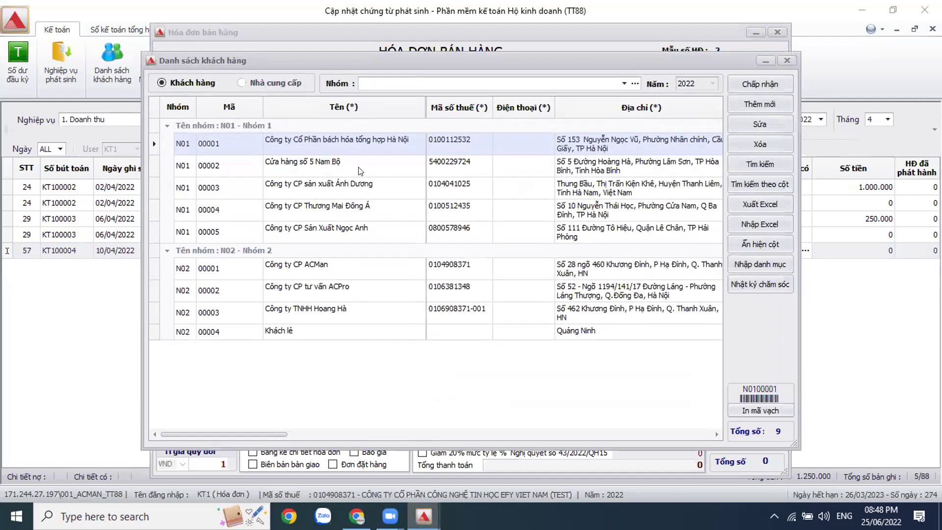
pyautogui.doubleClick(361, 170)
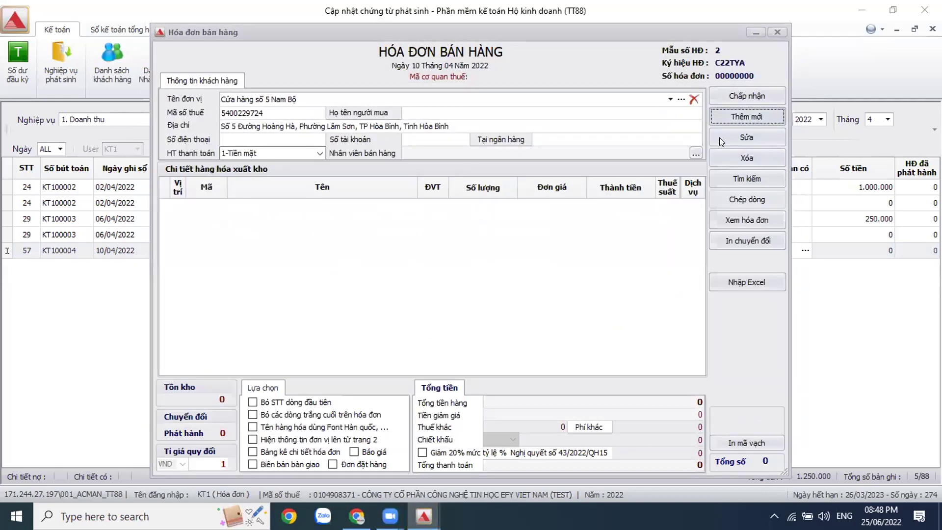
pyautogui.click(207, 155)
pyautogui.click(207, 139)
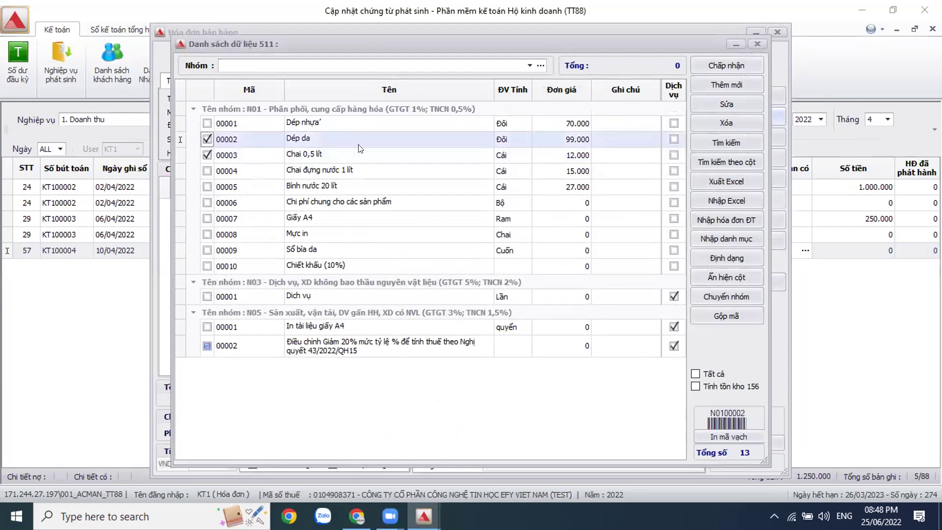
pyautogui.click(720, 64)
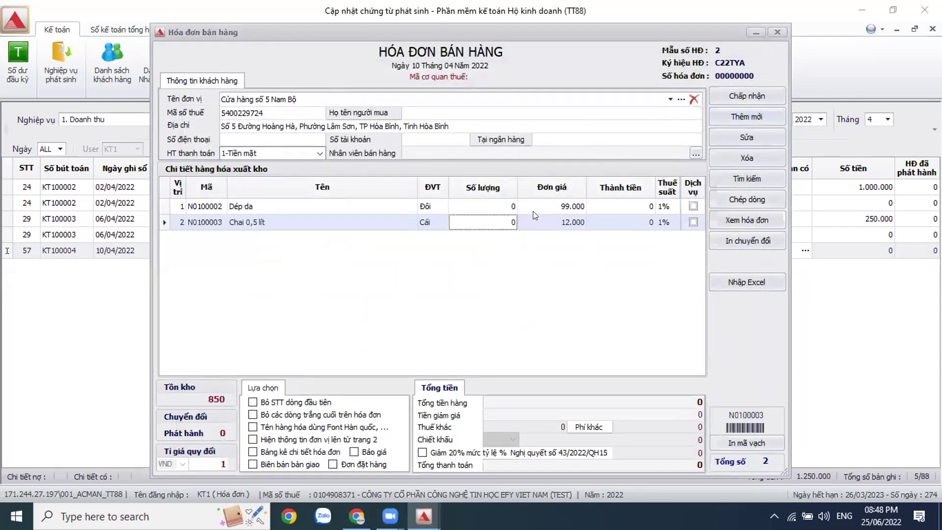
# Step: Enter quantities 10 Dép da and 20 Chai 0,5 lít, and apply the 20% reduction
pyautogui.click(513, 206)
pyautogui.write('10')
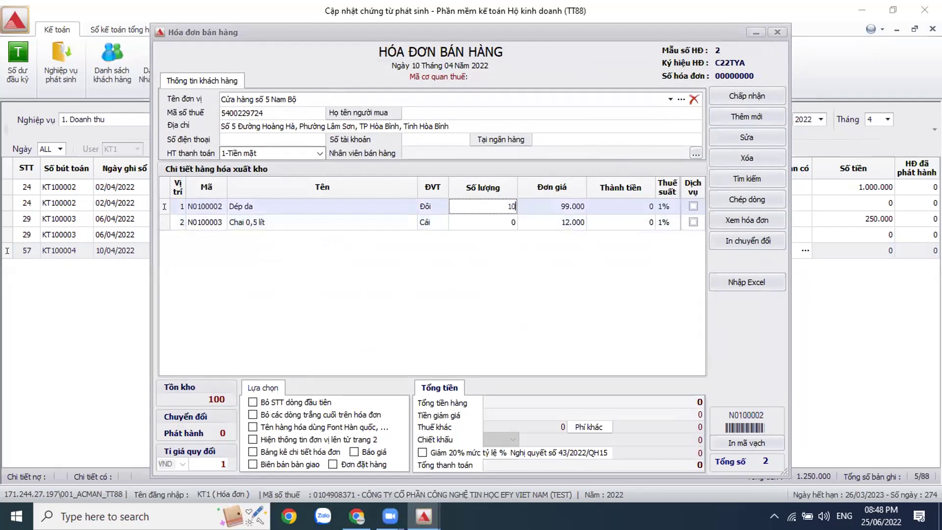
pyautogui.click(491, 218)
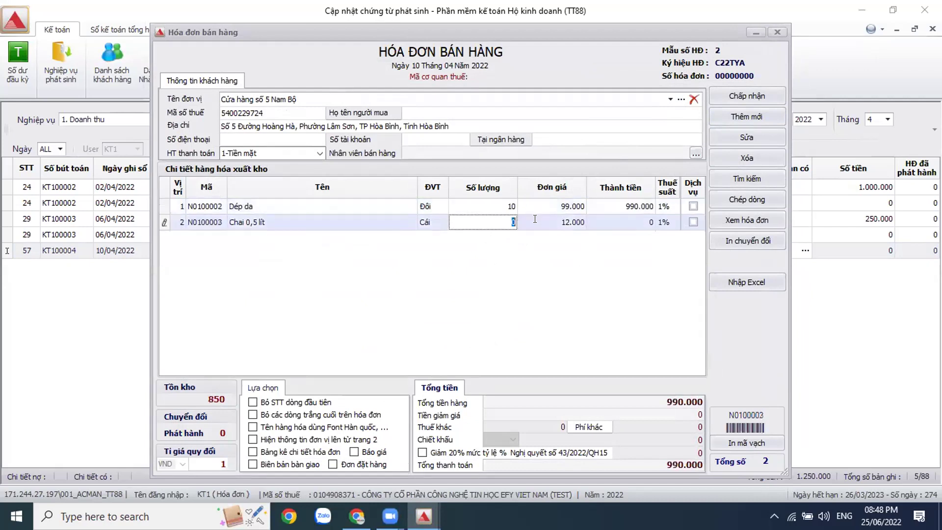
pyautogui.write('20')
pyautogui.click(578, 216)
pyautogui.click(467, 270)
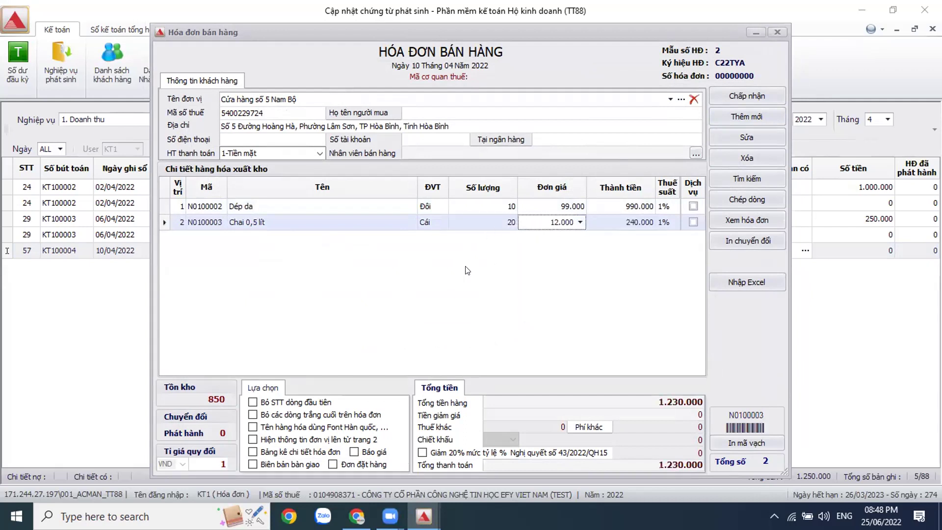
pyautogui.click(422, 452)
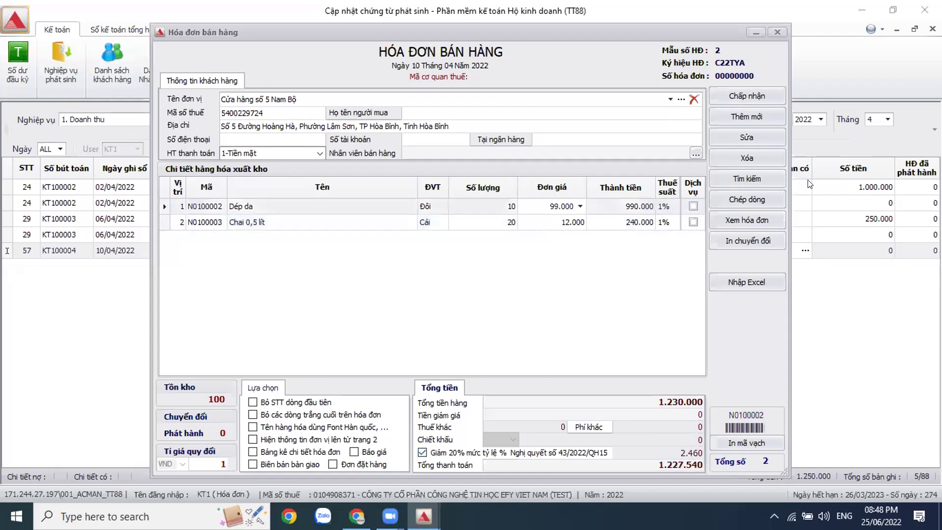
# Step: Save the April invoice, review its cost-of-goods and VAT lines, then switch to June 2022
pyautogui.click(757, 96)
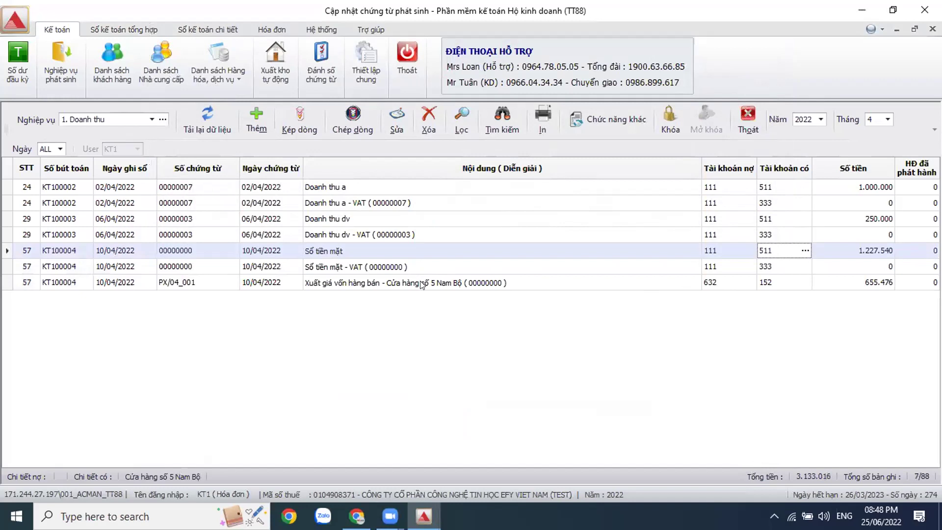
pyautogui.click(766, 281)
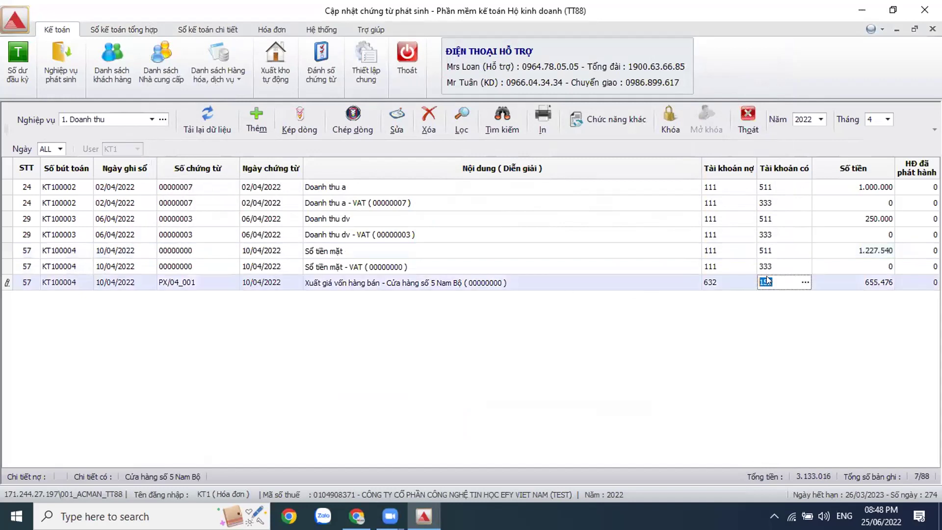
pyautogui.click(636, 309)
pyautogui.click(624, 265)
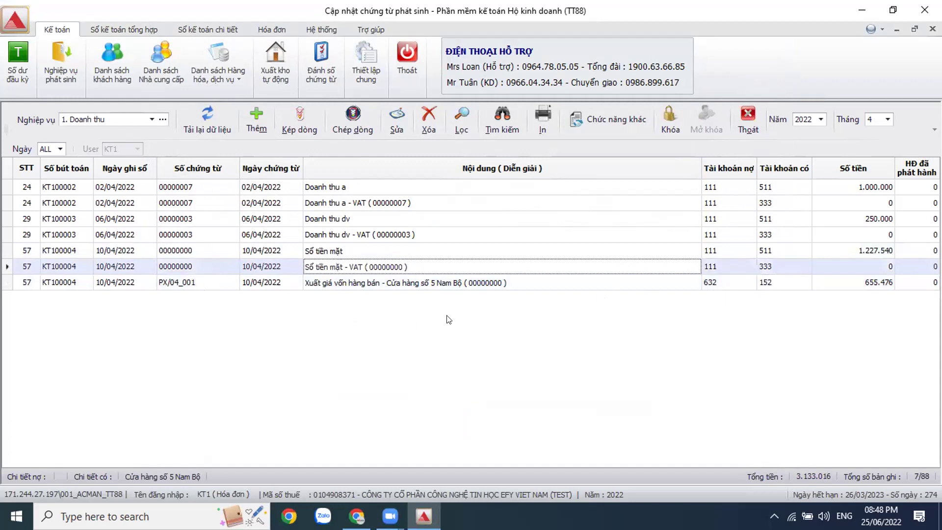
pyautogui.click(888, 121)
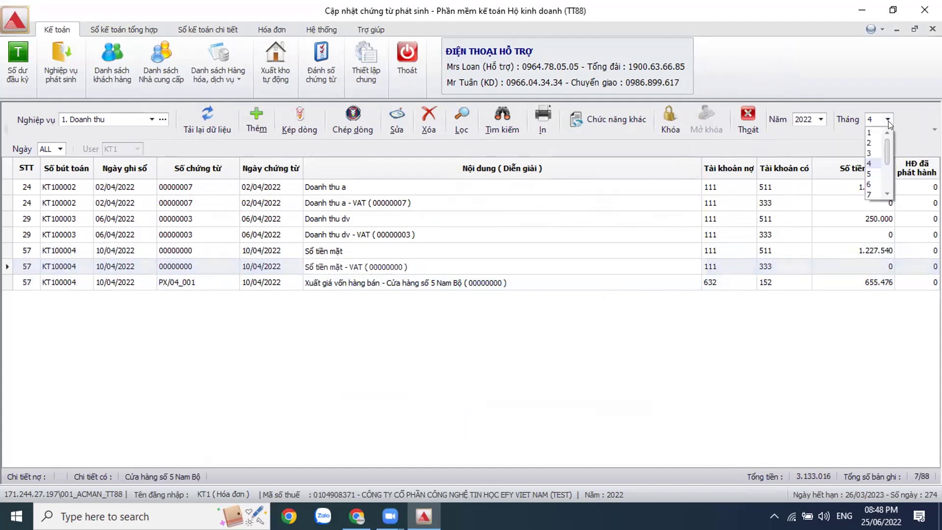
pyautogui.click(874, 184)
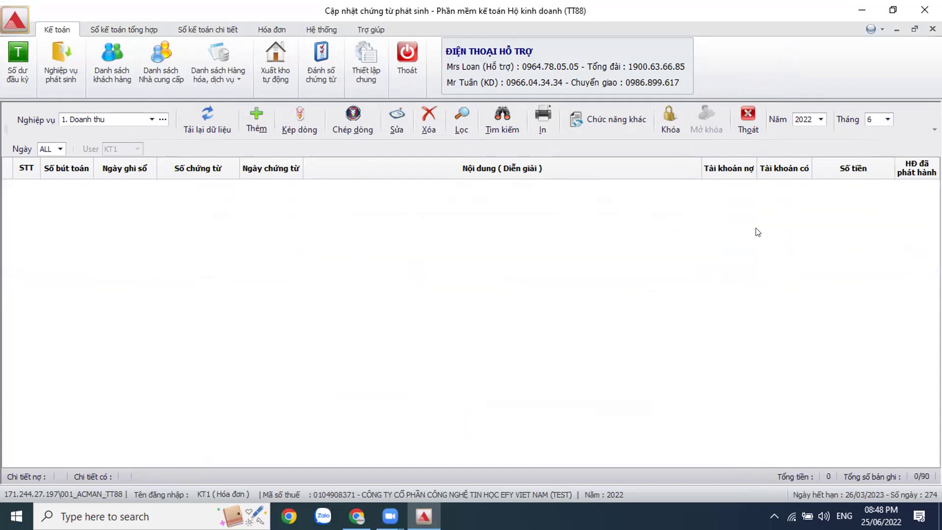
# Step: Add a 02/06/2022 revenue entry debiting 111 and crediting 511, opening its sales invoice
pyautogui.click(255, 114)
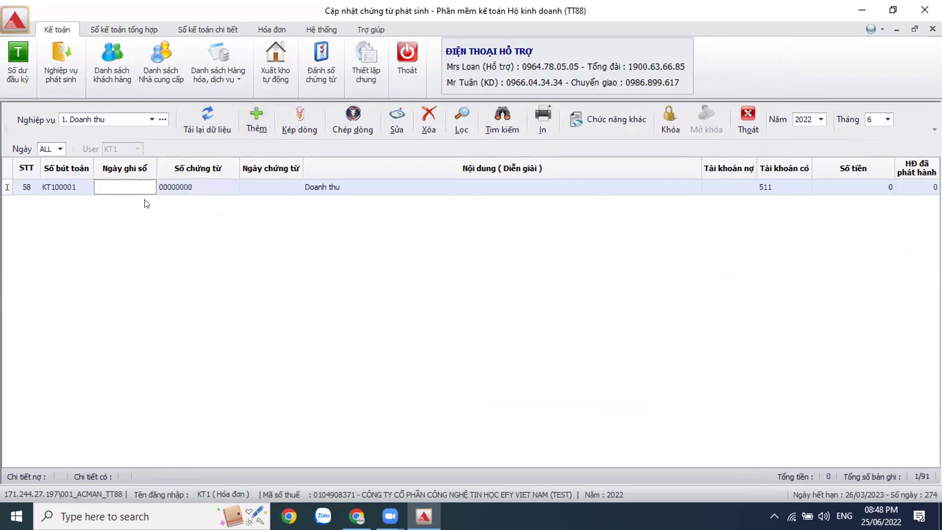
pyautogui.write('02062022')
pyautogui.press('Return')
pyautogui.press('Return')
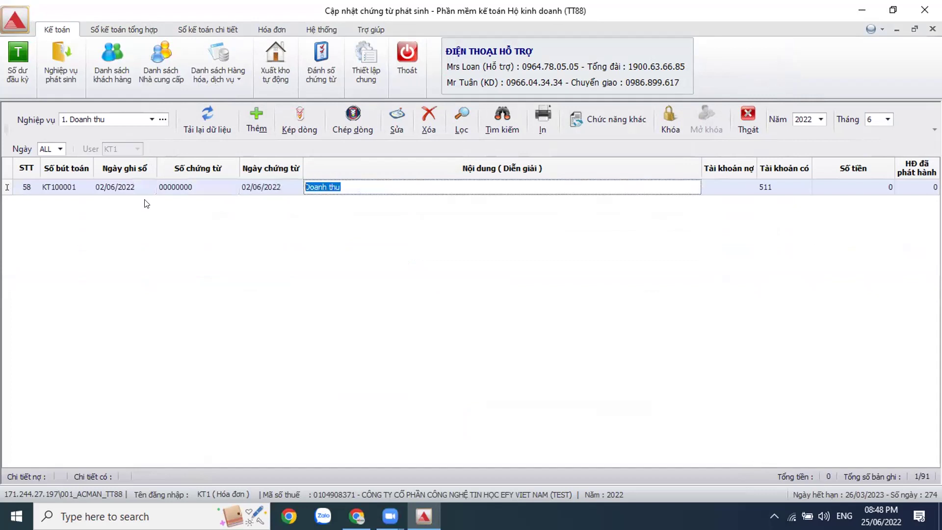
pyautogui.press('Return')
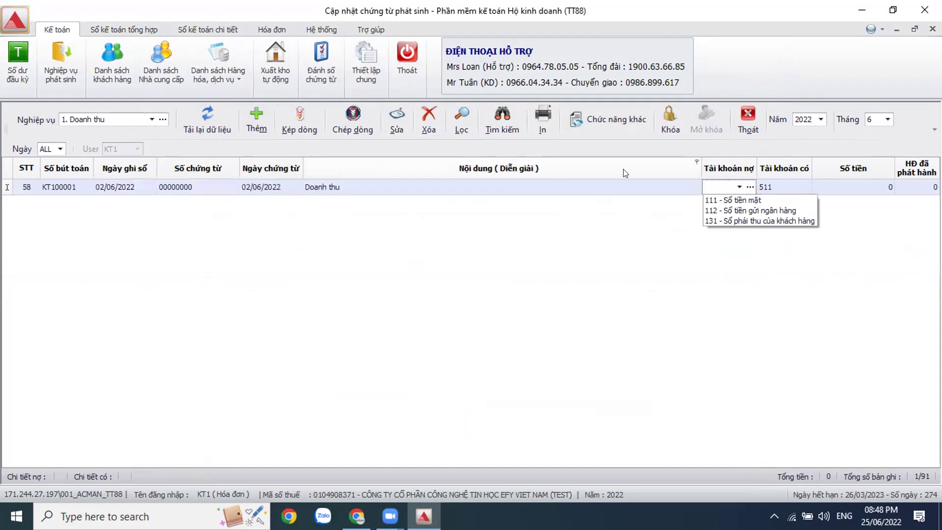
pyautogui.click(745, 200)
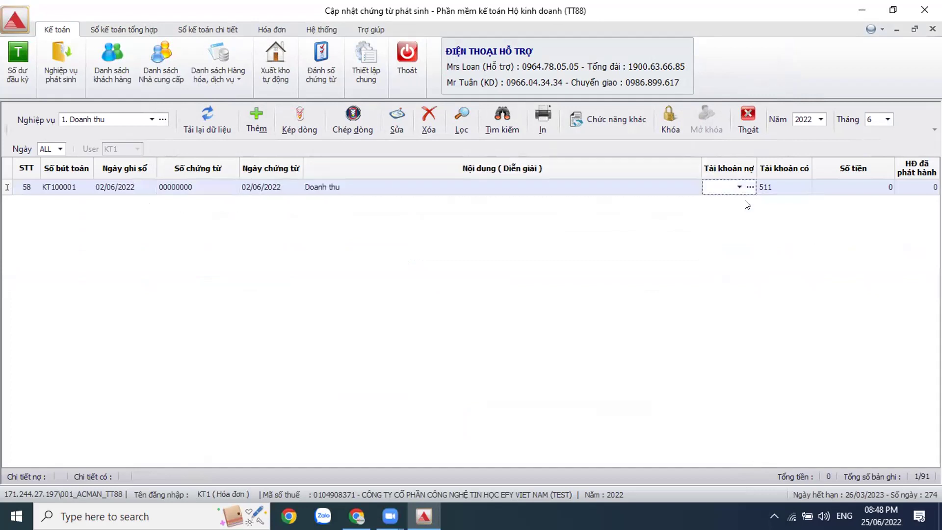
pyautogui.click(795, 189)
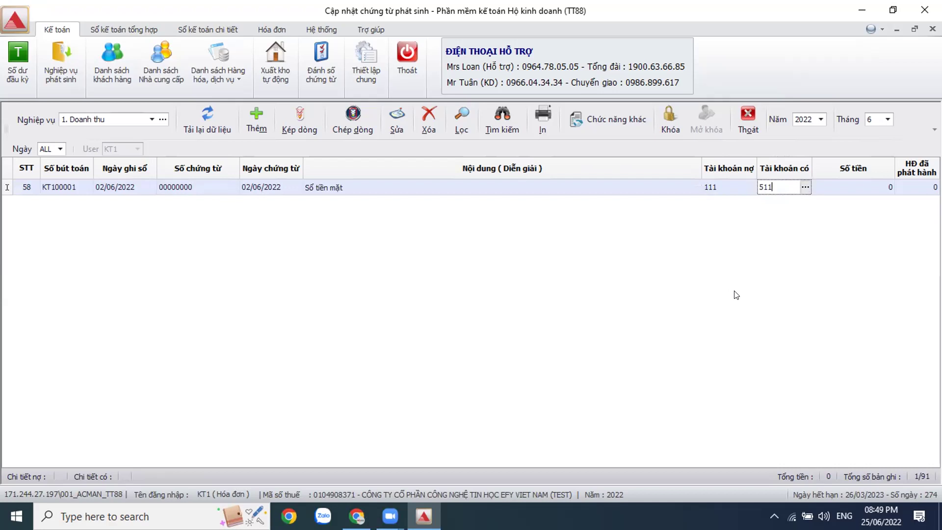
pyautogui.press('Return')
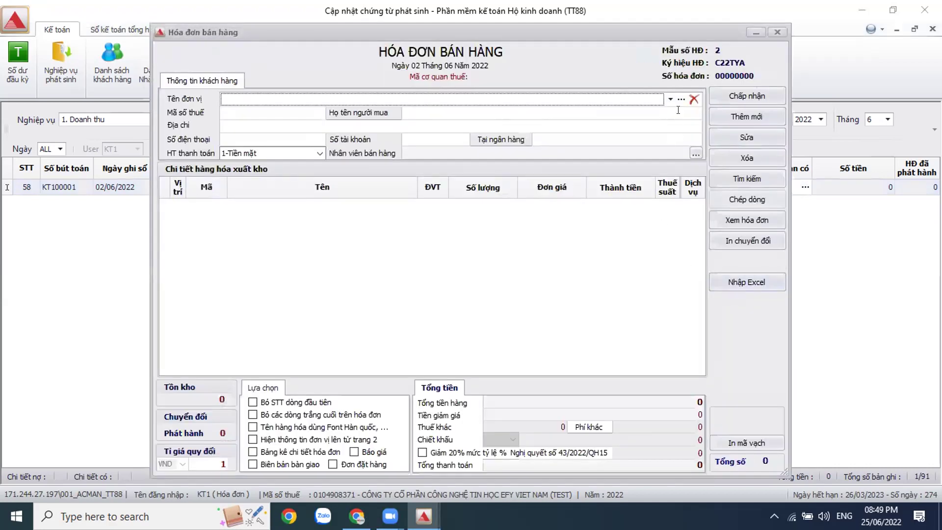
# Step: Choose customer Công ty CP sản xuất Ánh Dương and add items Dép nhựa and Dép da
pyautogui.click(680, 100)
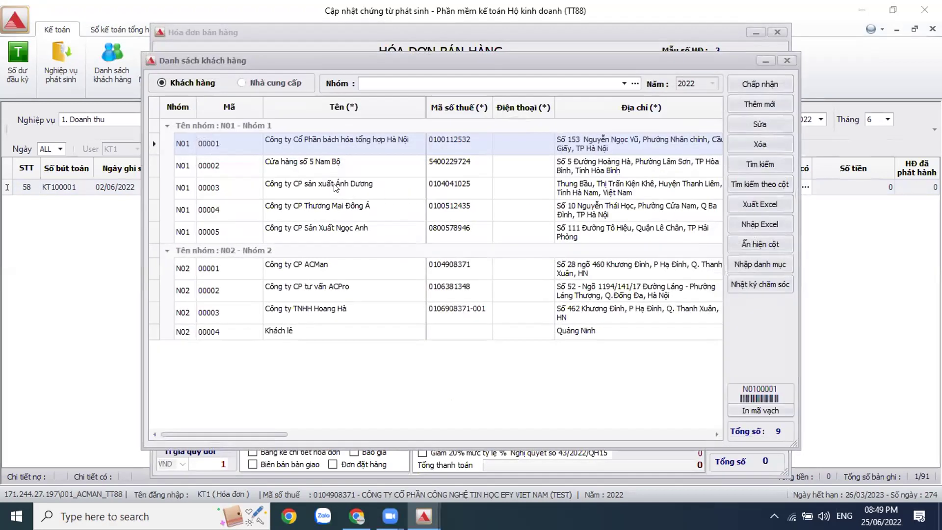
pyautogui.click(336, 187)
pyautogui.doubleClick(336, 188)
pyautogui.click(761, 121)
pyautogui.doubleClick(409, 225)
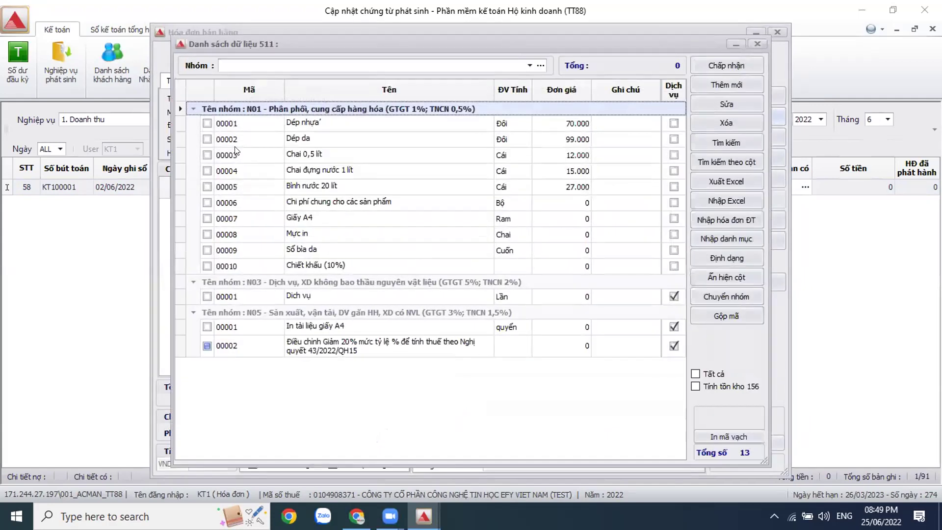
pyautogui.click(206, 123)
pyautogui.click(206, 139)
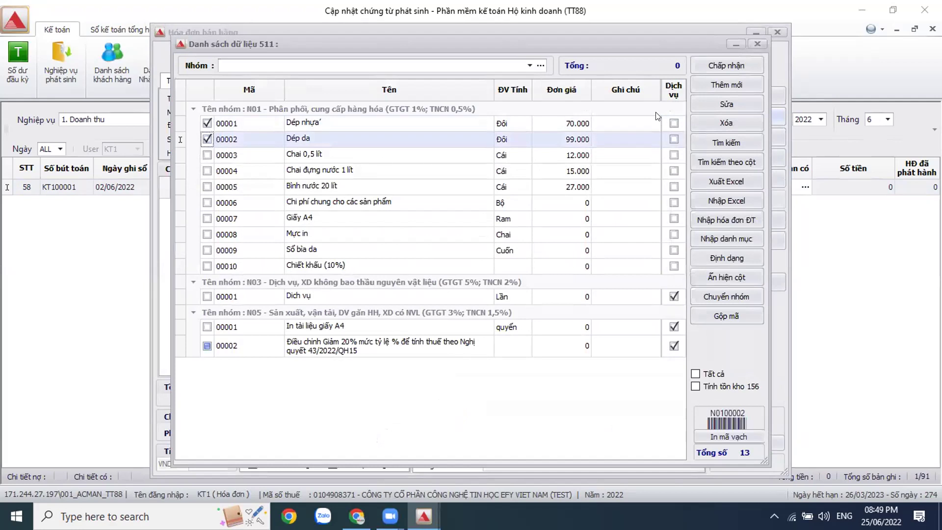
pyautogui.click(723, 64)
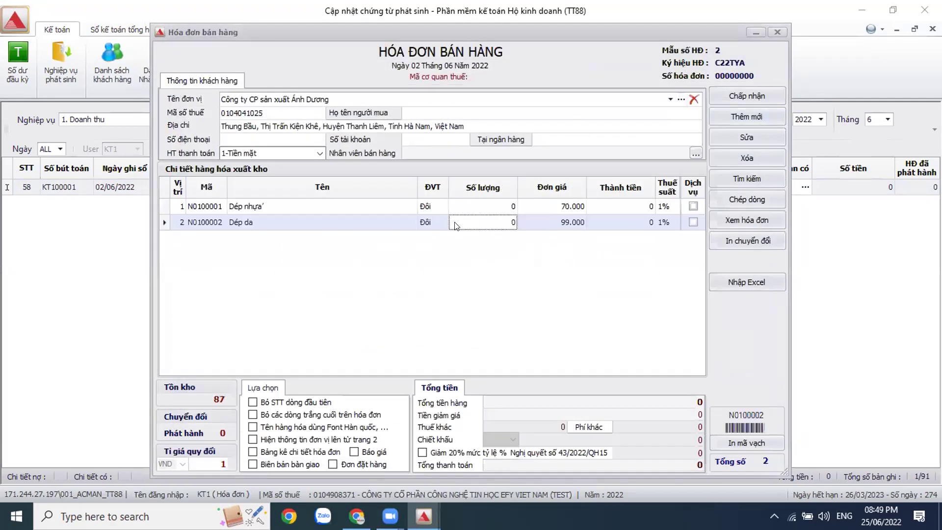
# Step: Enter quantities 15 Dép nhựa and 10 Dép da, then save the invoice
pyautogui.click(494, 206)
pyautogui.write('15')
pyautogui.press('Return')
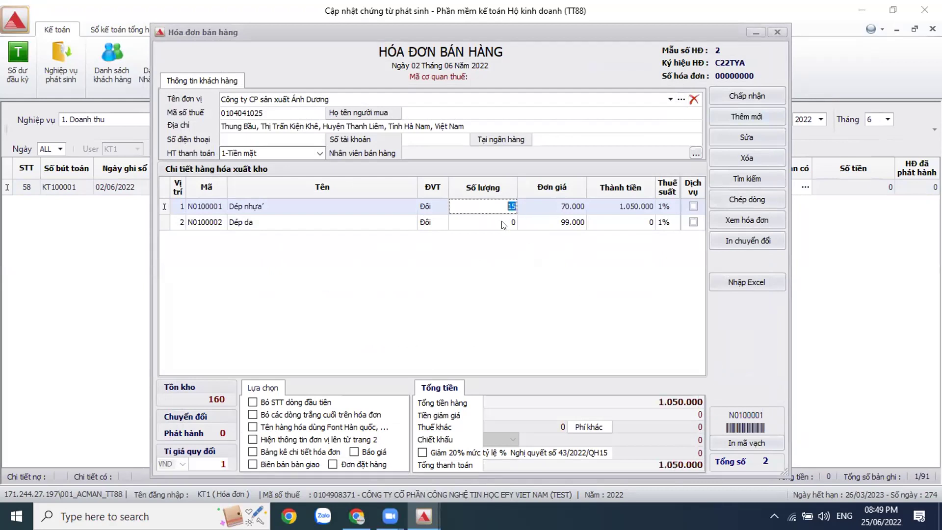
pyautogui.click(504, 223)
pyautogui.write('10')
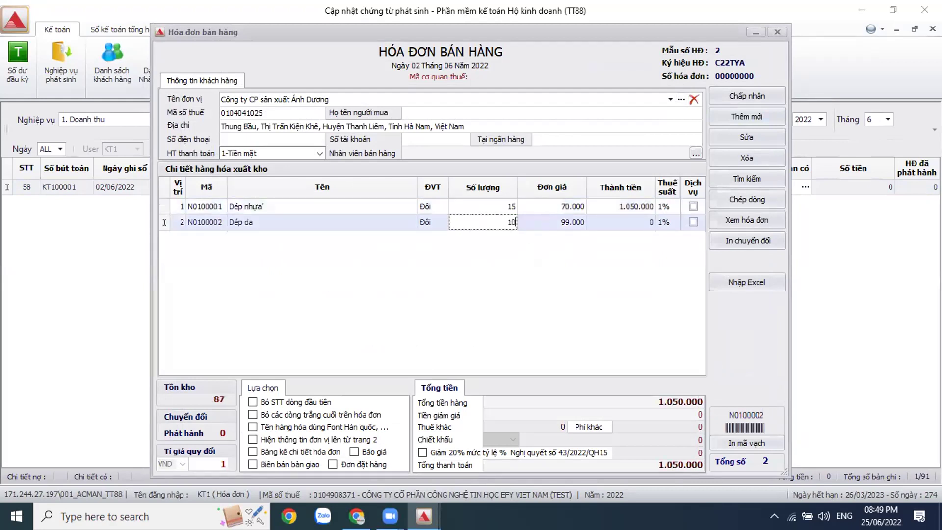
pyautogui.press('Return')
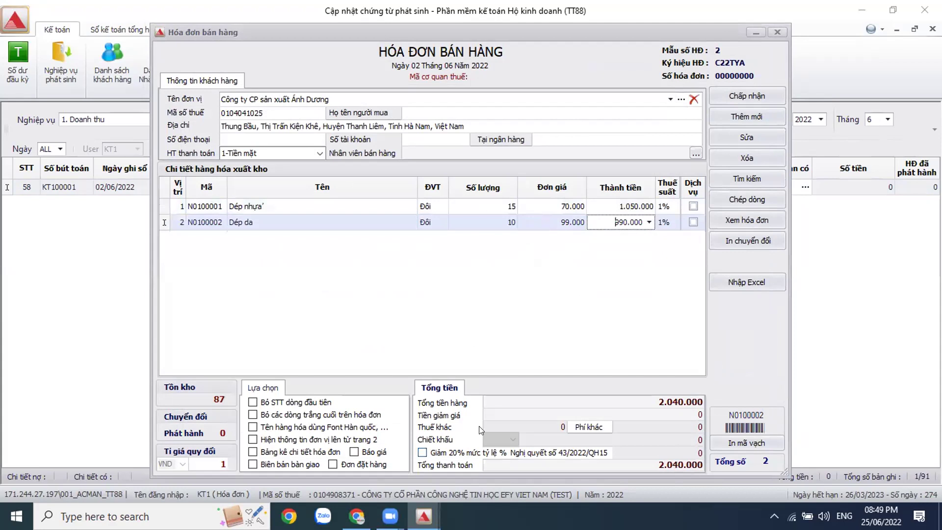
pyautogui.press('Up')
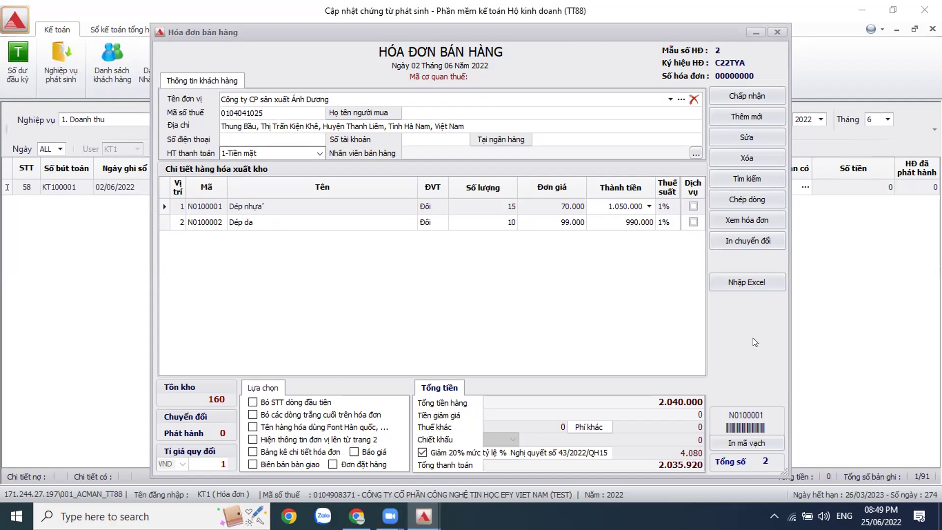
pyautogui.click(754, 97)
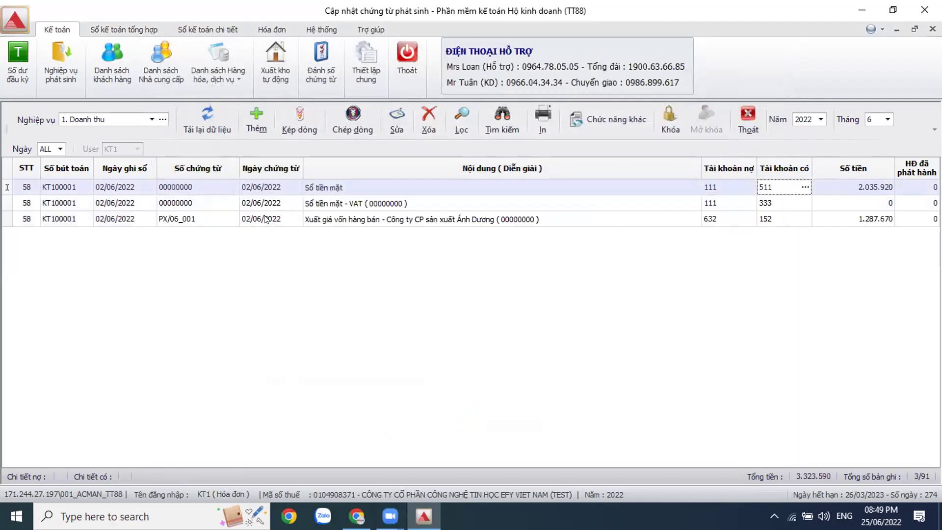
# Step: Look through the ledger report tabs, then show the Hóa đơn invoice functions
pyautogui.click(218, 30)
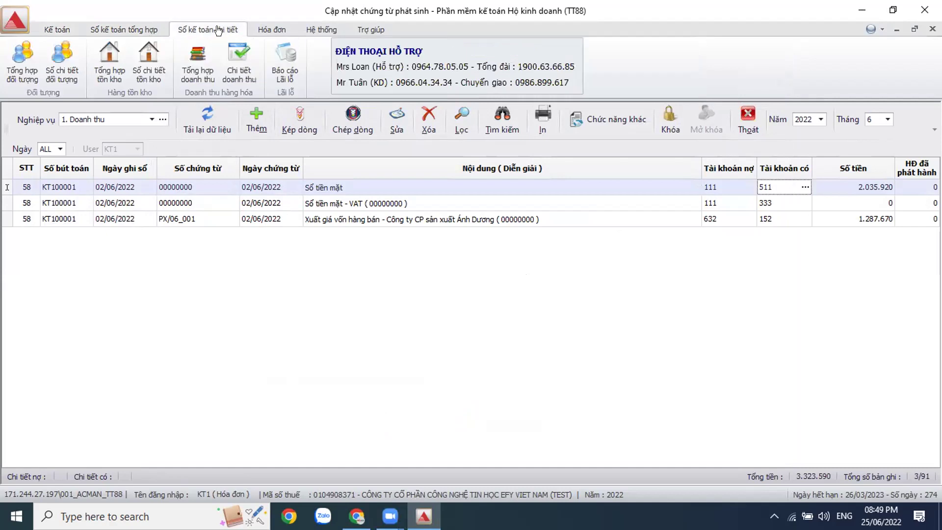
pyautogui.click(137, 30)
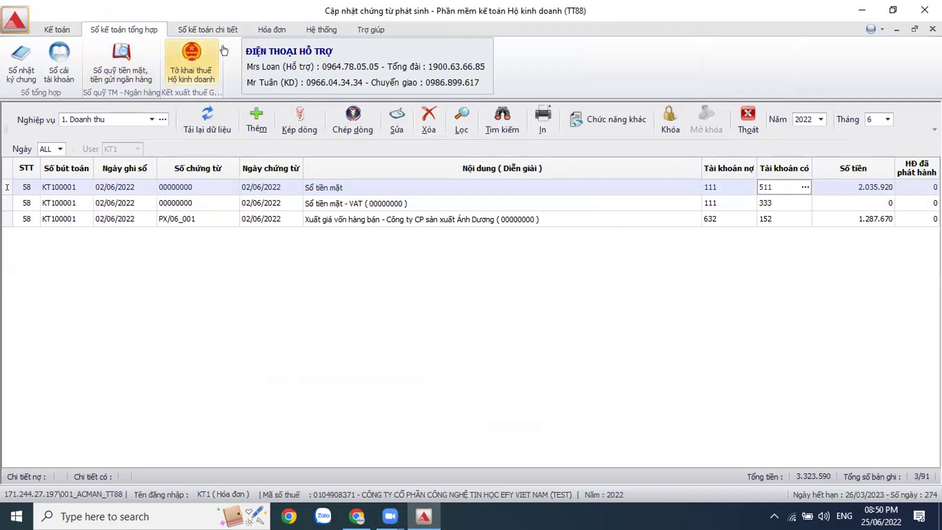
pyautogui.click(273, 30)
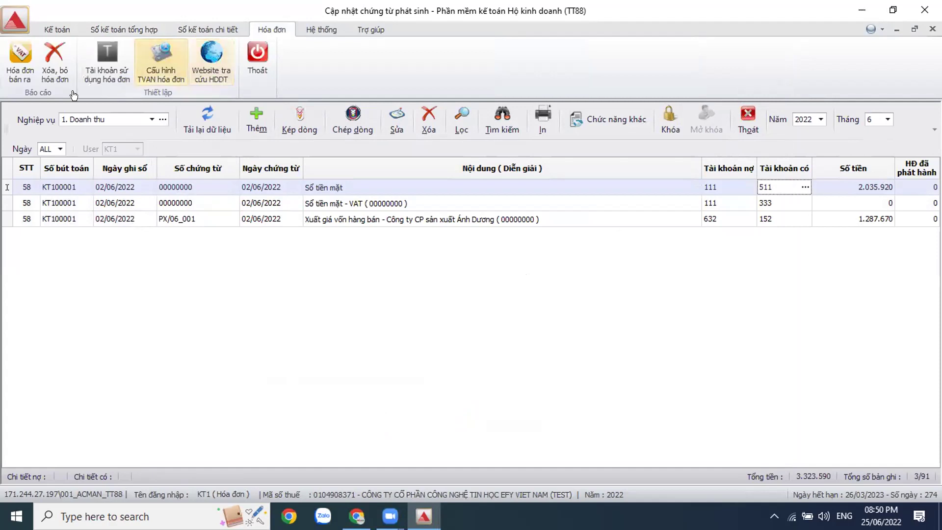
# Step: Show the Hóa đơn bán ra list for months 1–12 of 2022
pyautogui.click(26, 74)
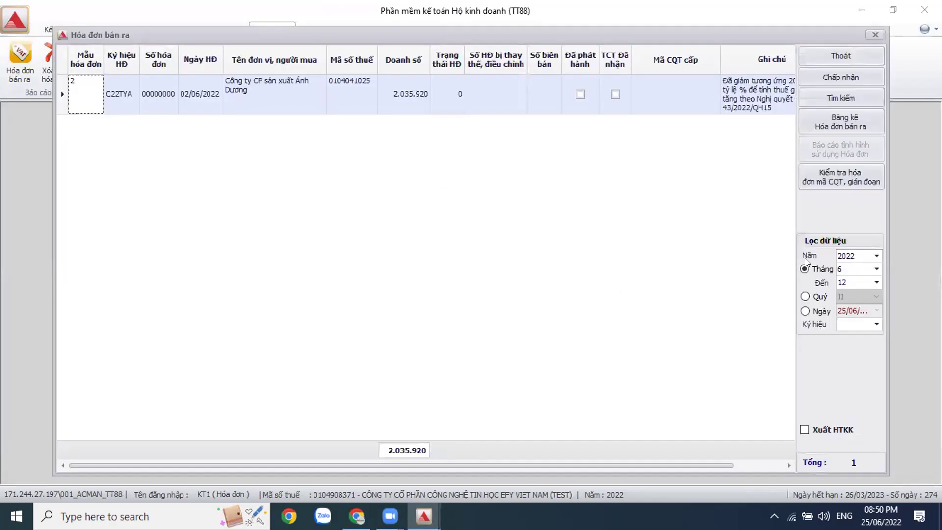
pyautogui.click(876, 269)
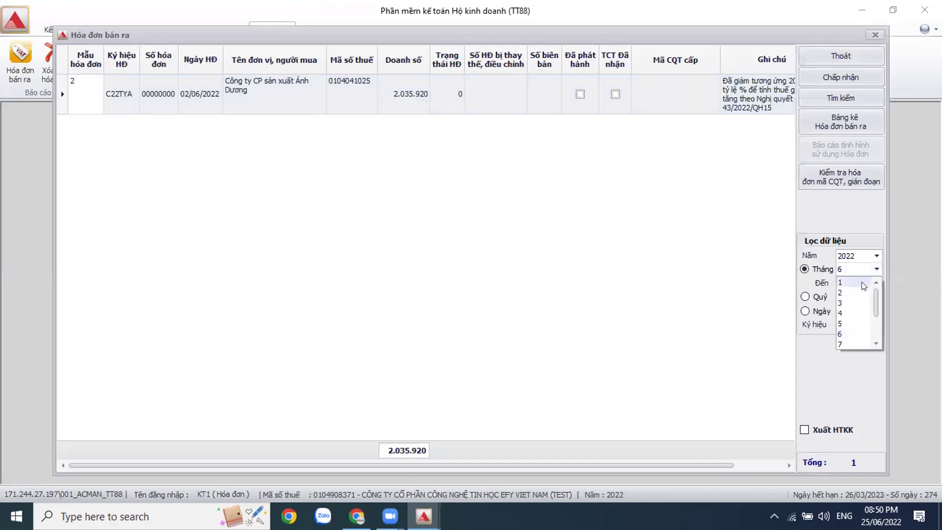
pyautogui.click(853, 281)
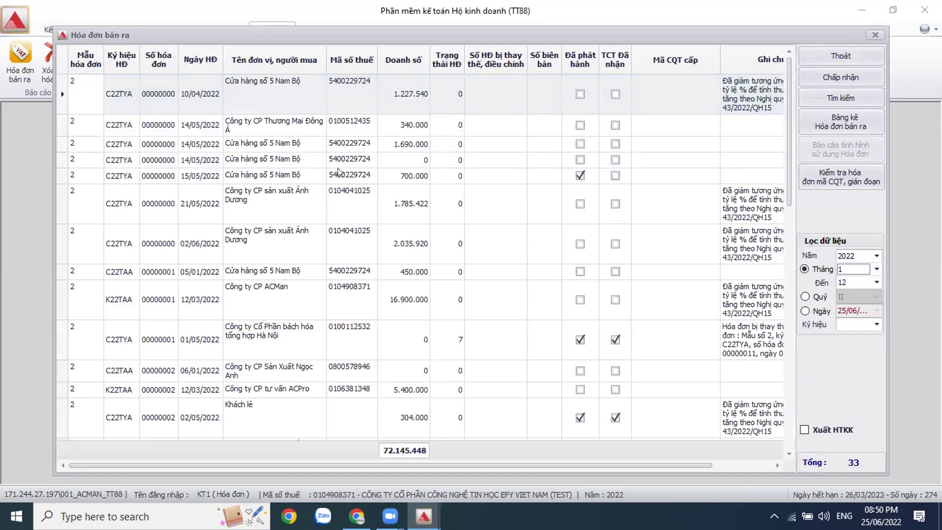
# Step: Inspect the 14/05, 02/06 and 15/05/2022 invoices and the Công ty CP ACMan invoice
pyautogui.click(167, 167)
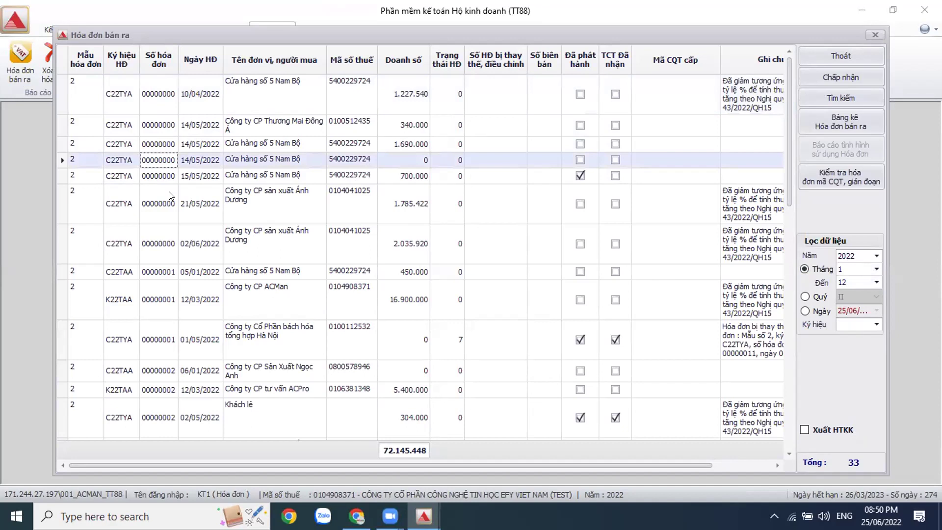
pyautogui.click(160, 247)
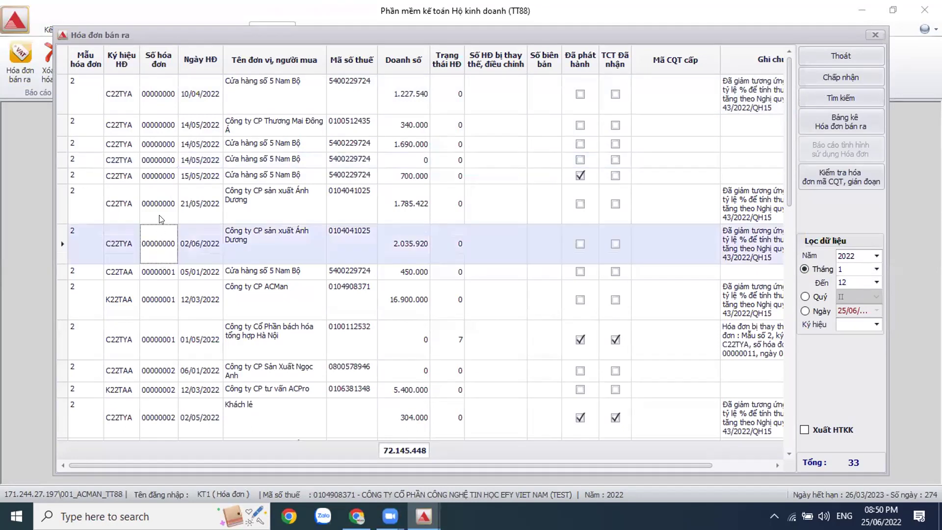
pyautogui.click(163, 178)
pyautogui.click(168, 300)
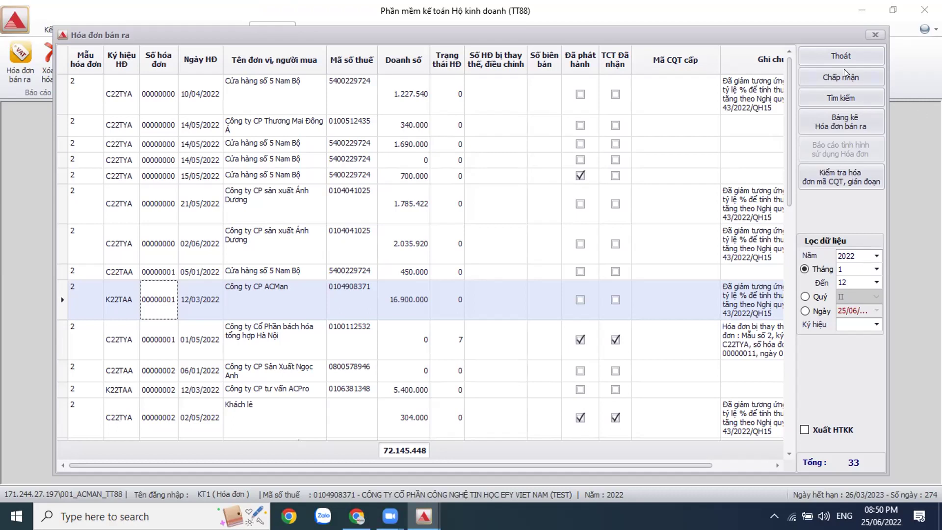
# Step: Close the sales invoice list and open the household business tax declaration for quarter II 2022
pyautogui.click(874, 35)
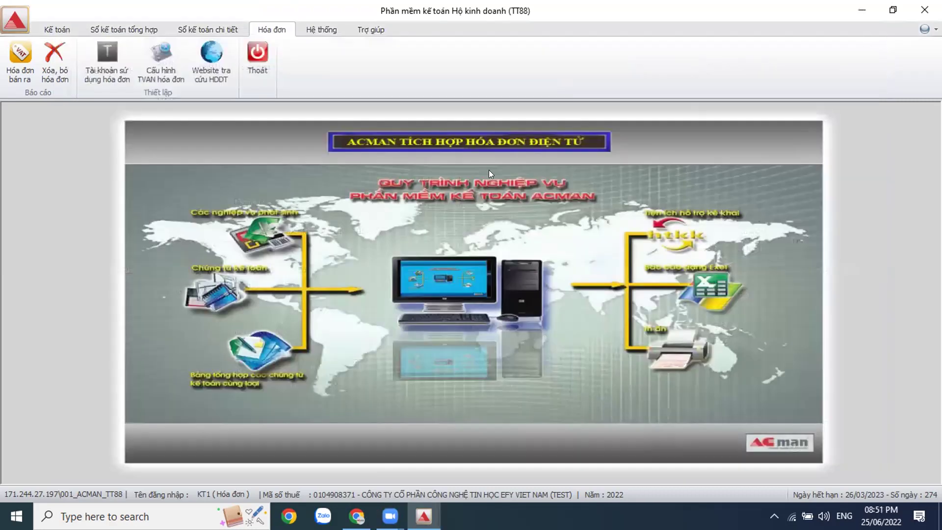
pyautogui.click(141, 30)
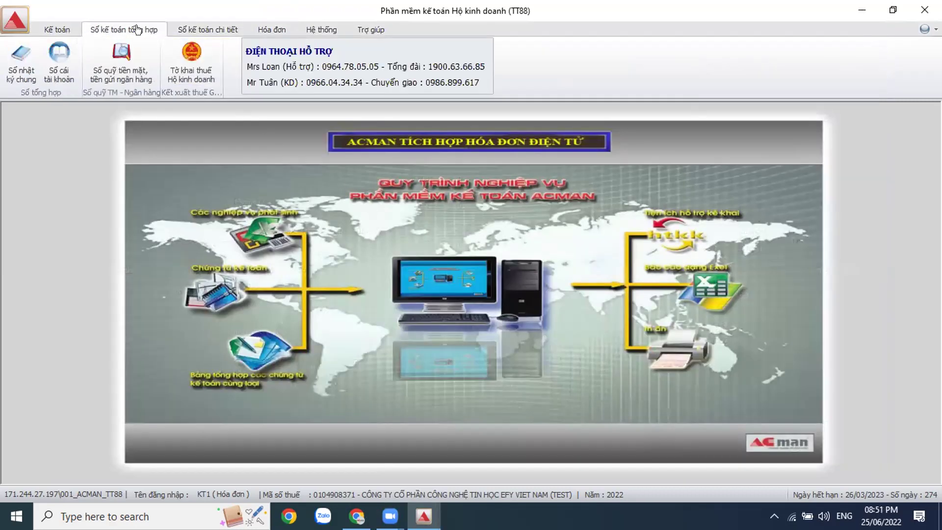
pyautogui.click(193, 73)
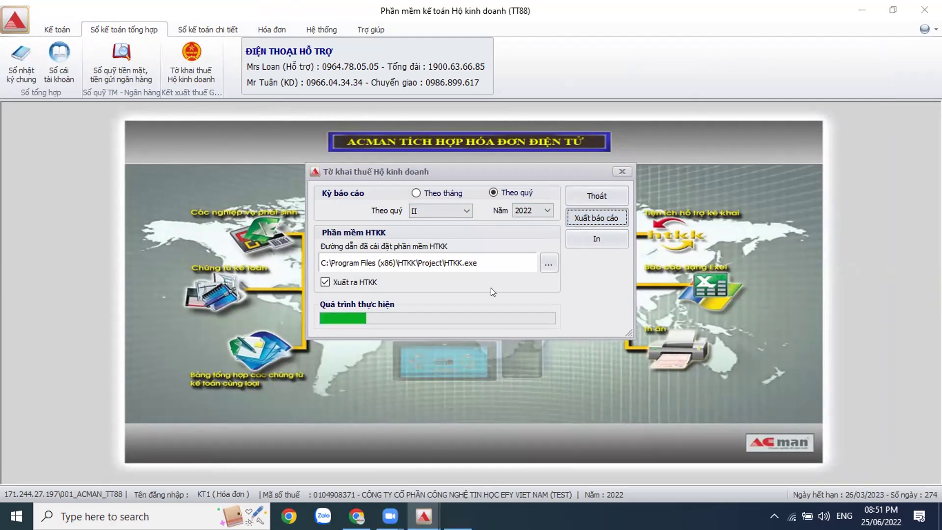
# Step: Dismiss the repeated IndexOutOfRangeException error messages from the declaration export
pyautogui.click(567, 308)
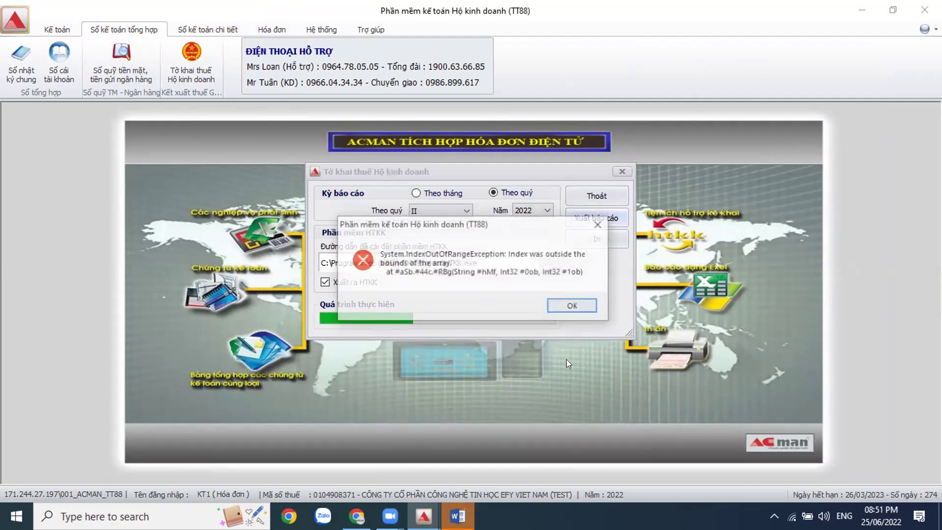
pyautogui.click(573, 306)
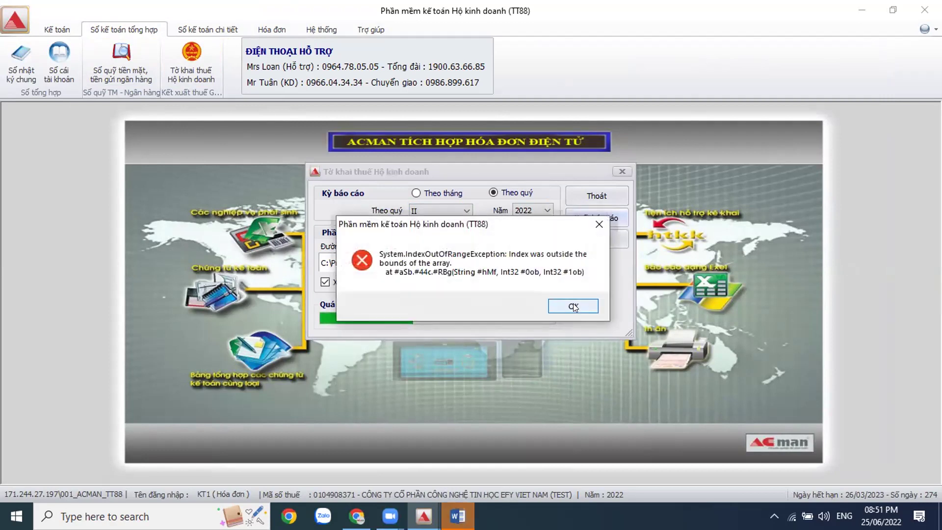
pyautogui.click(573, 306)
pyautogui.click(571, 305)
pyautogui.click(571, 305)
pyautogui.click(572, 305)
pyautogui.click(572, 305)
pyautogui.click(573, 305)
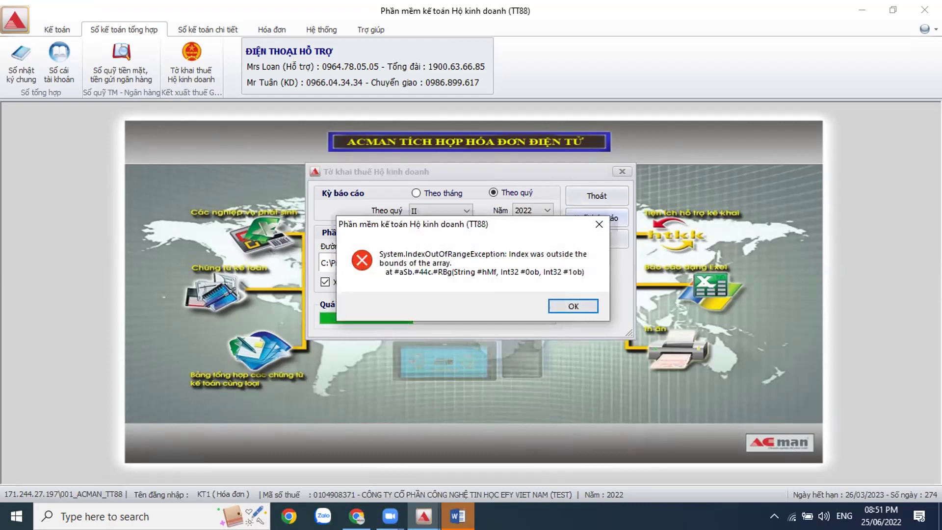
# Step: Show the desktop and launch HTKK from its shortcut
pyautogui.rightClick(566, 516)
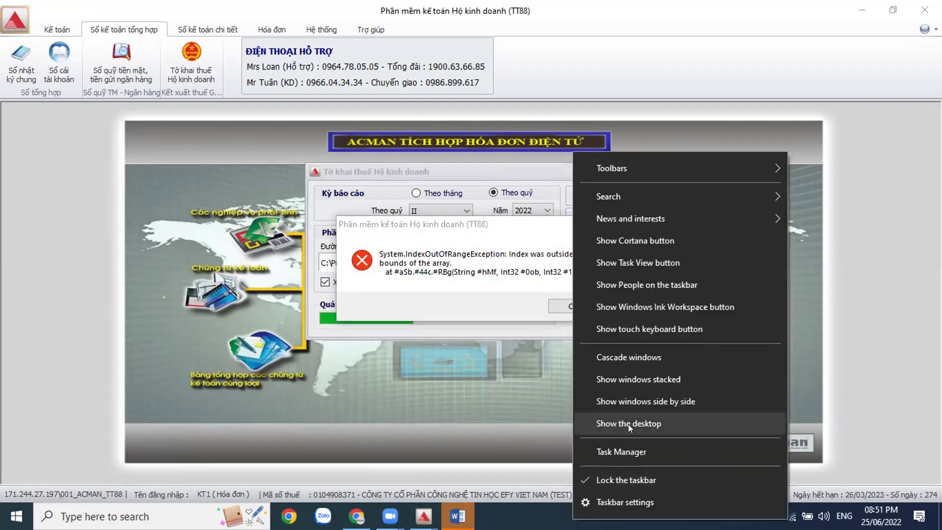
pyautogui.click(628, 424)
pyautogui.click(234, 34)
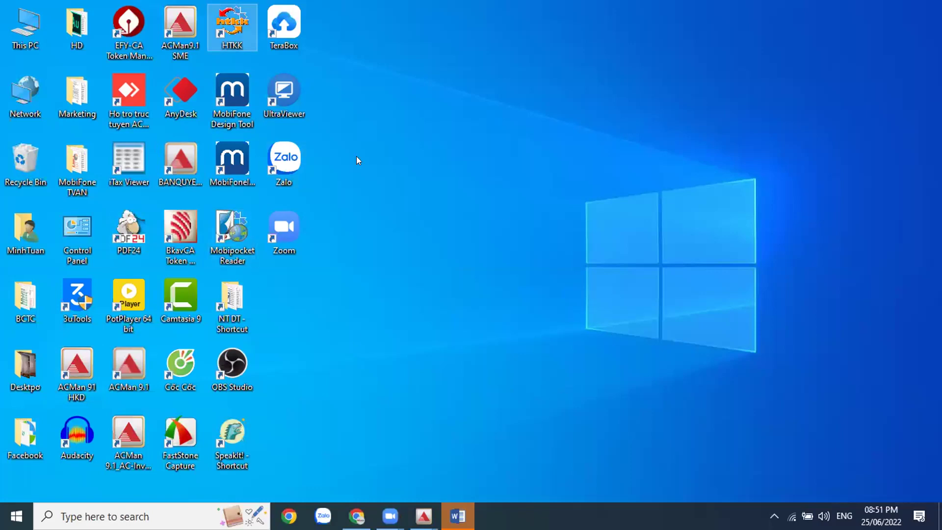
# Step: Bring ACMan back and log in to HTKK with the business's tax code
pyautogui.click(424, 515)
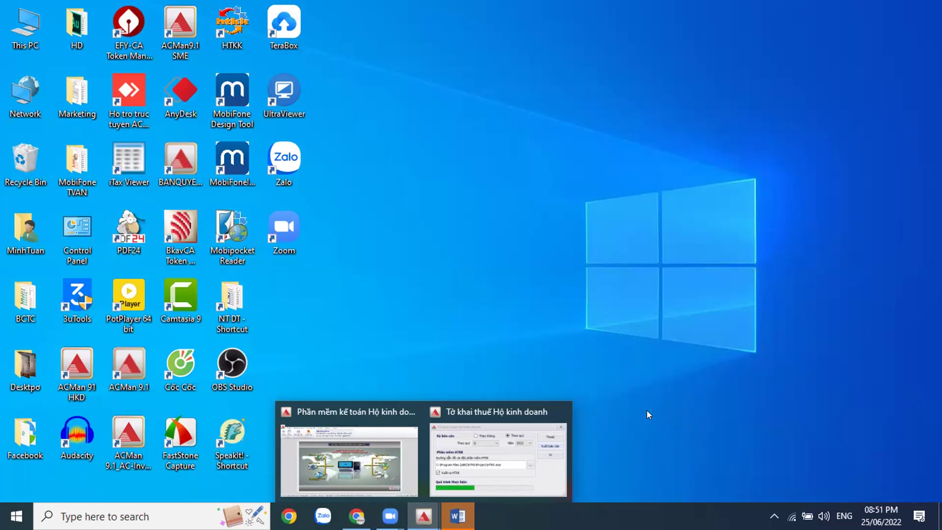
pyautogui.click(521, 412)
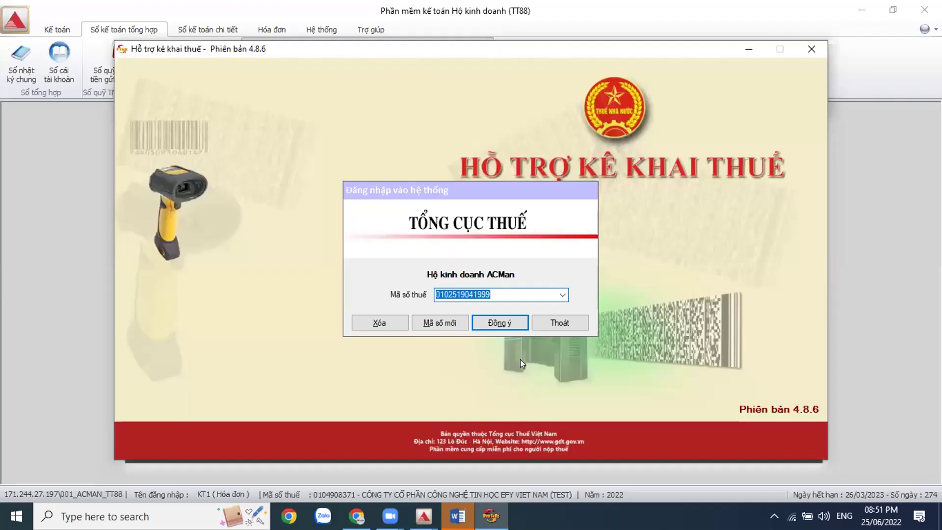
pyautogui.click(502, 321)
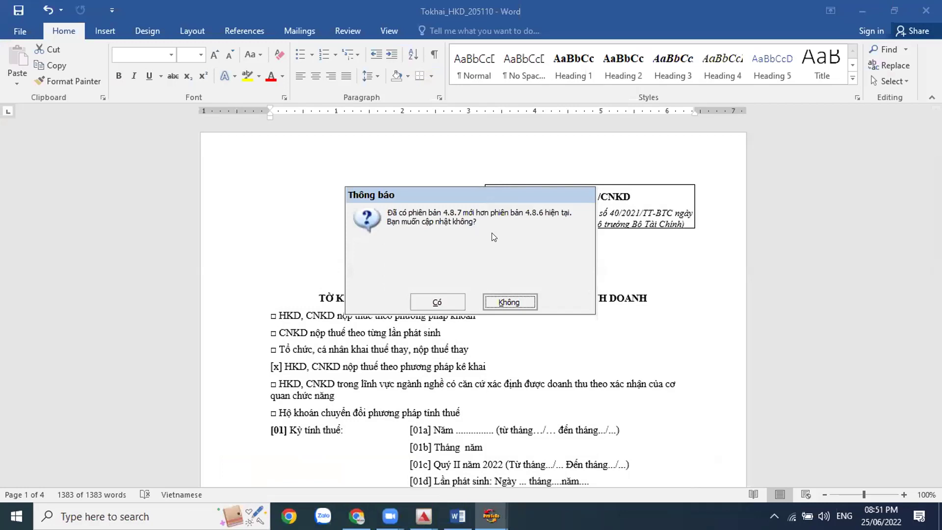
# Step: Decline the HTKK 4.8.7 update and scroll to the declaration's section A table
pyautogui.click(513, 301)
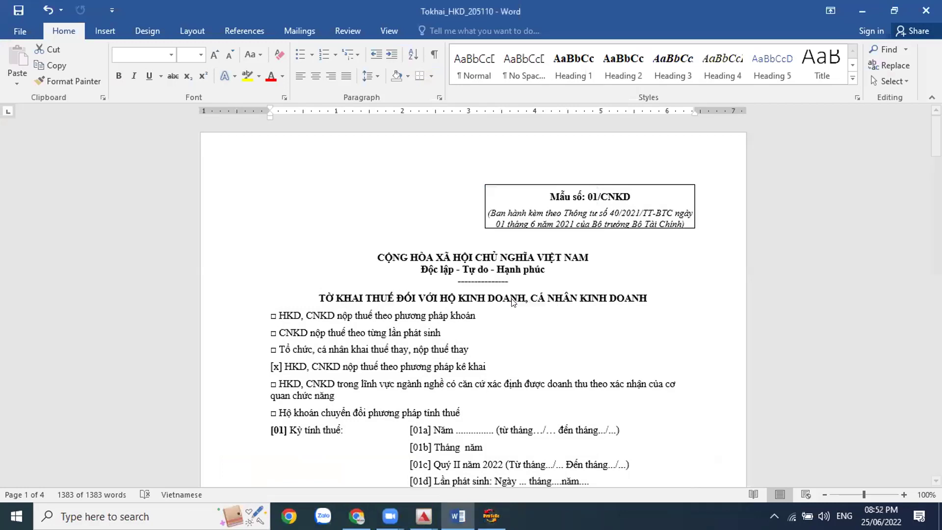
pyautogui.click(521, 348)
pyautogui.moveTo(936, 136); pyautogui.dragTo(936, 324)
# Step: Review section A totals (31.787.000 revenue, 621.070 VAT, 321.435 PIT), then return to ACMan
pyautogui.click(352, 220)
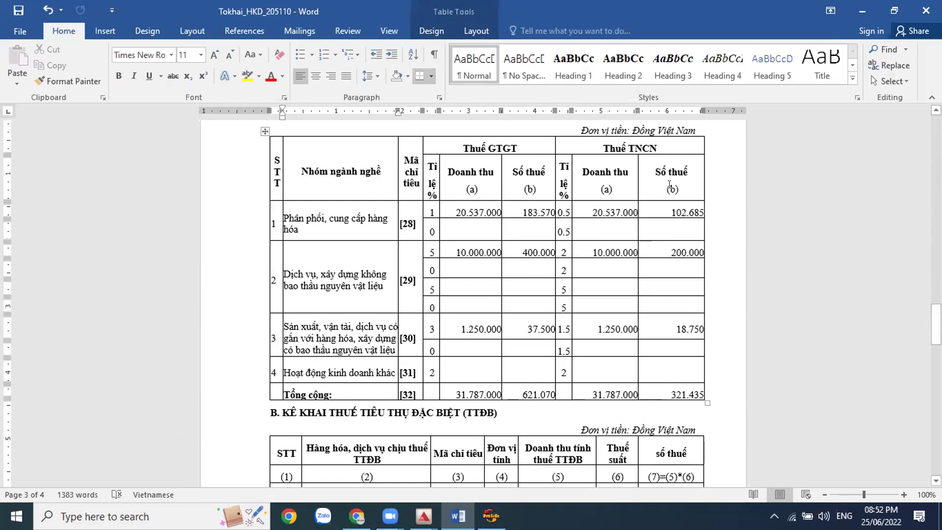
pyautogui.moveTo(936, 324)
pyautogui.mouseDown()
pyautogui.moveTo(936, 428)
pyautogui.moveTo(936, 306)
pyautogui.moveTo(936, 319)
pyautogui.mouseUp()
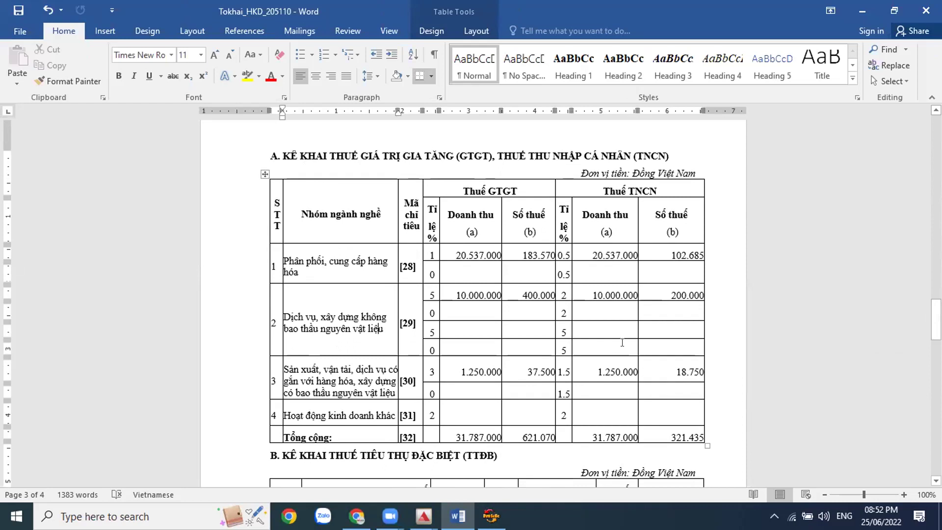
pyautogui.click(424, 516)
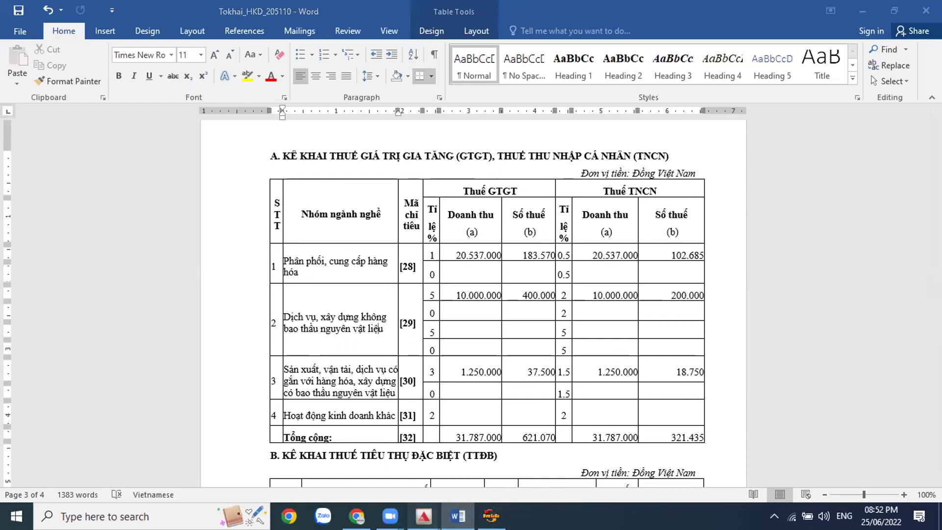
pyautogui.click(479, 478)
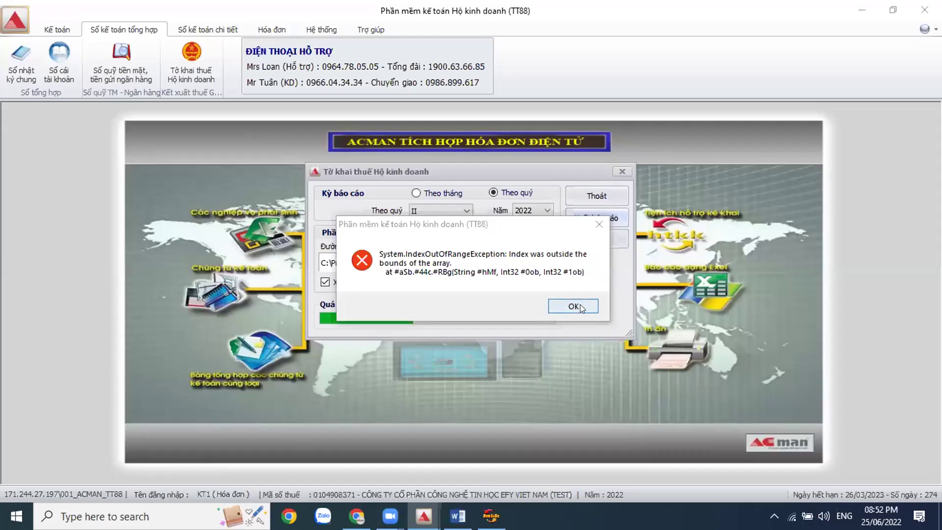
# Step: Dismiss ACMan's export error and bring the HTKK main window to the front
pyautogui.click(598, 221)
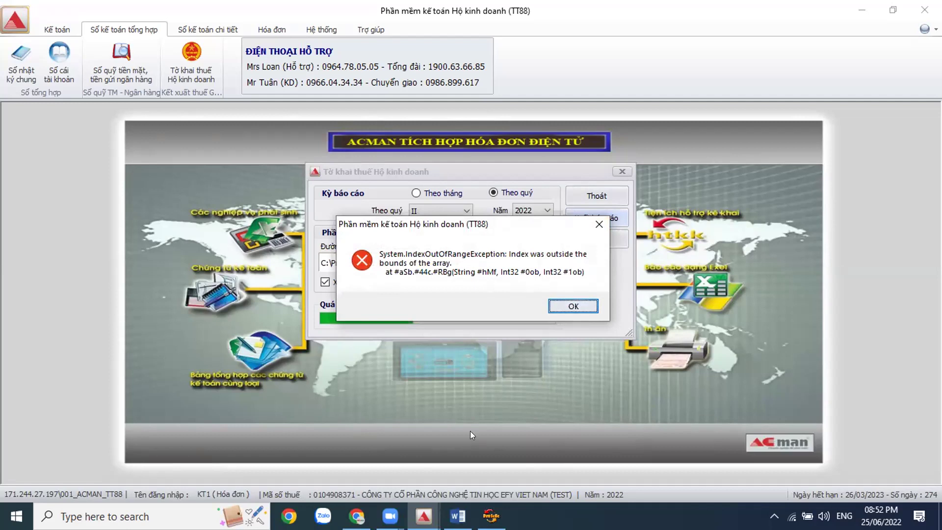
pyautogui.click(587, 304)
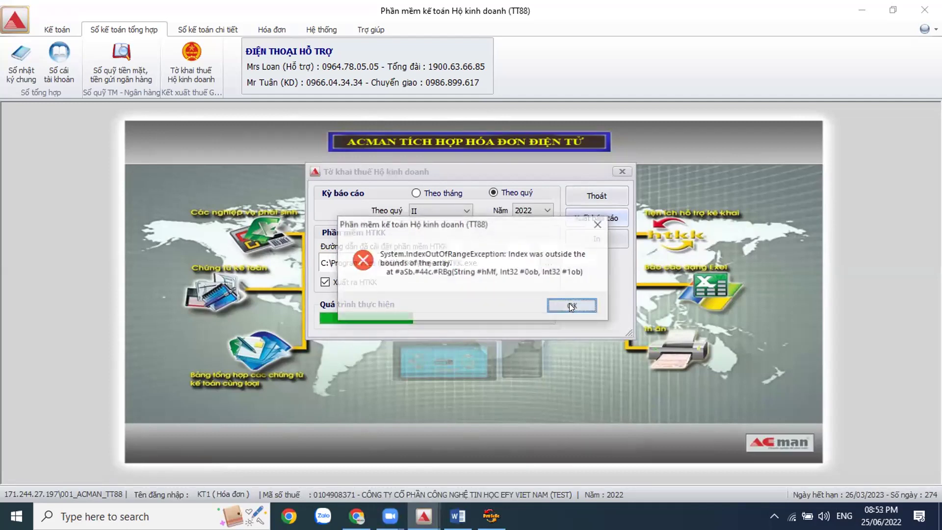
pyautogui.click(568, 303)
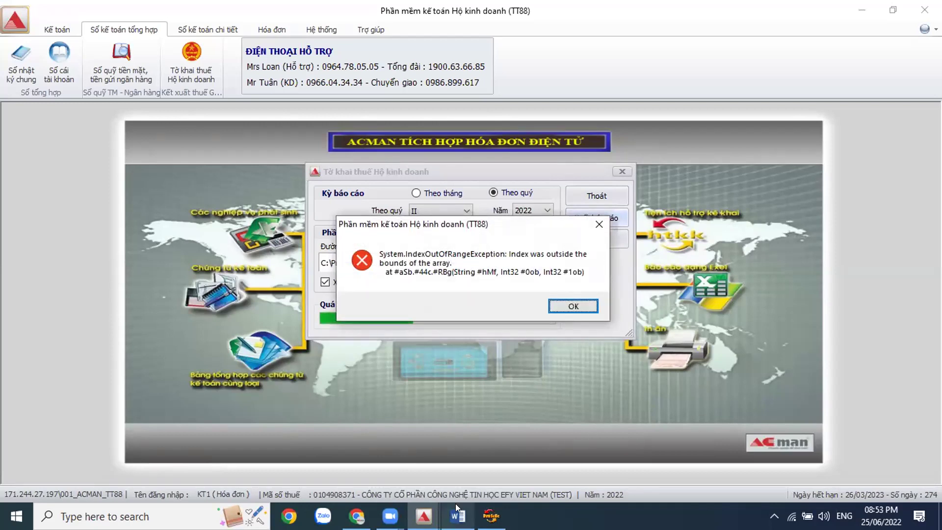
pyautogui.click(492, 516)
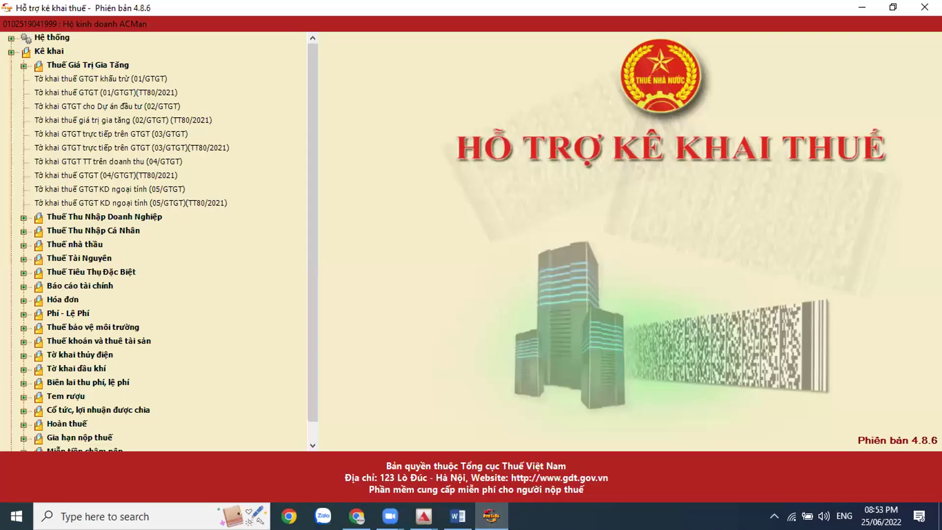
# Step: Open the 01/CNKD (TT40/2021) declaration as a quarterly return for Quarter 1 of 2022
pyautogui.click(380, 504)
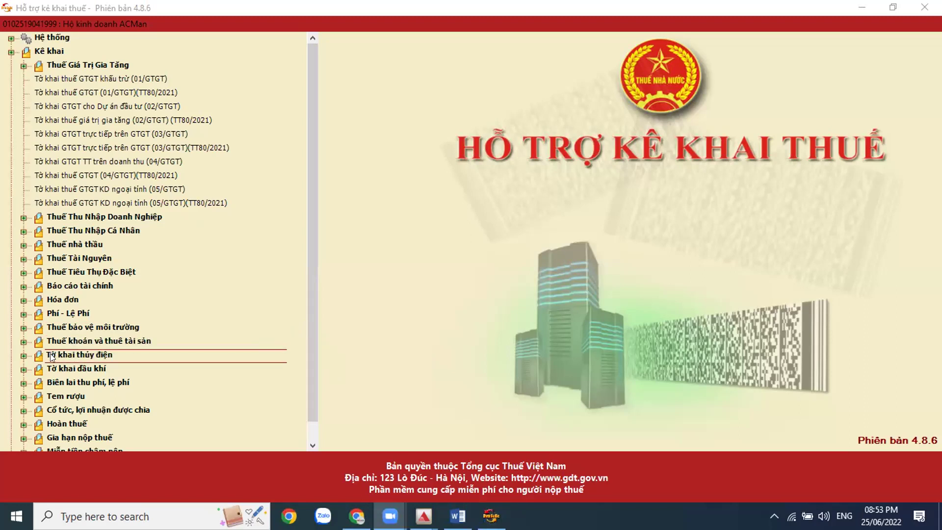
pyautogui.click(23, 341)
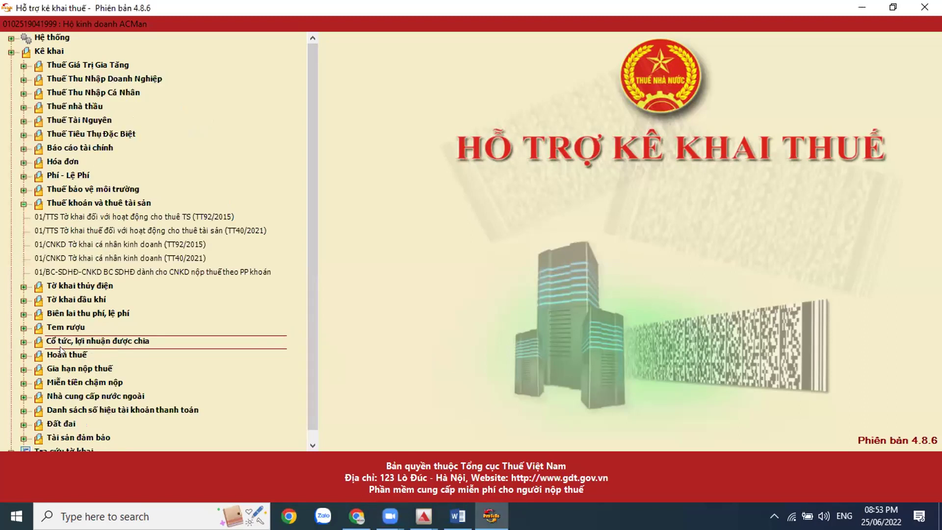
pyautogui.doubleClick(168, 257)
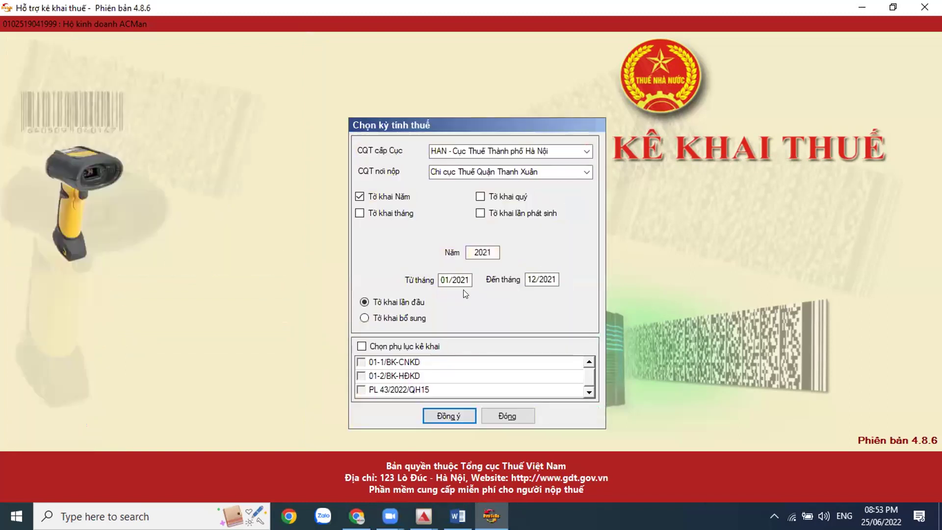
pyautogui.click(496, 198)
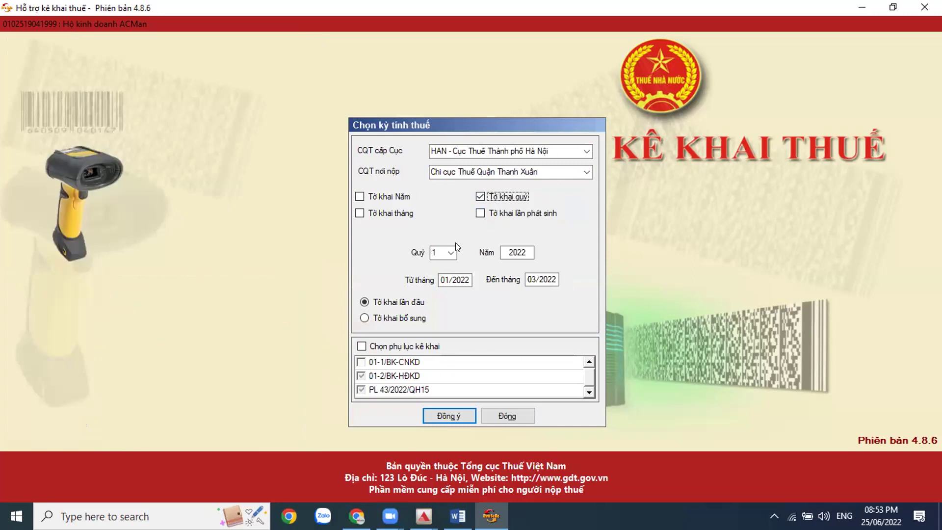
pyautogui.click(451, 253)
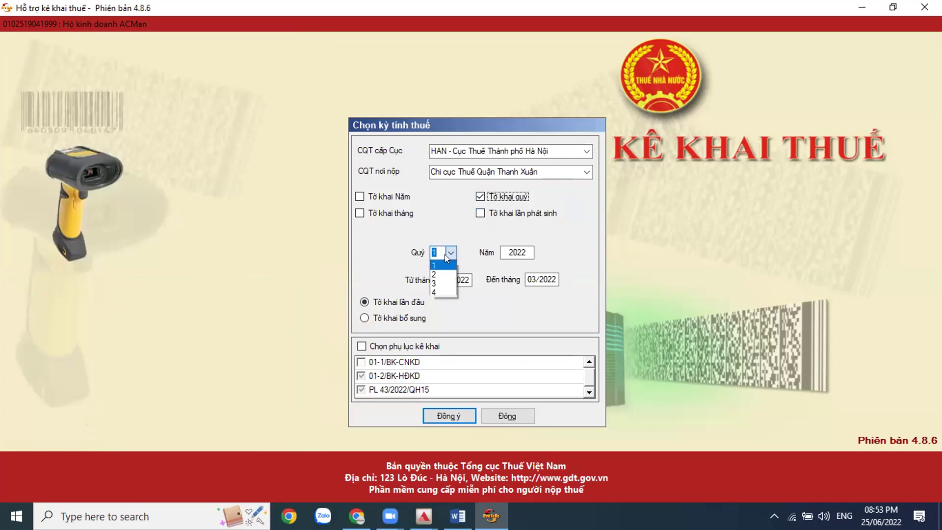
pyautogui.click(479, 239)
pyautogui.click(449, 415)
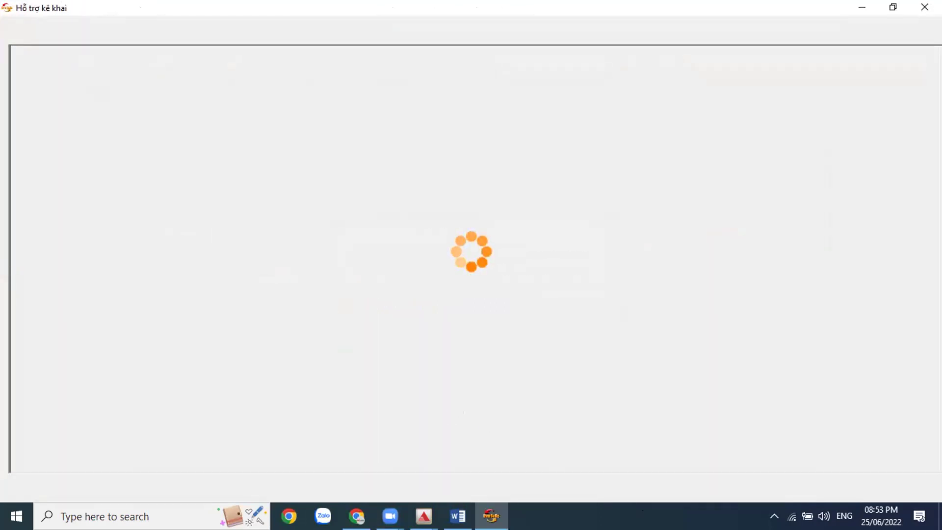
# Step: End the ACMan Professional process in Task Manager
pyautogui.rightClick(673, 516)
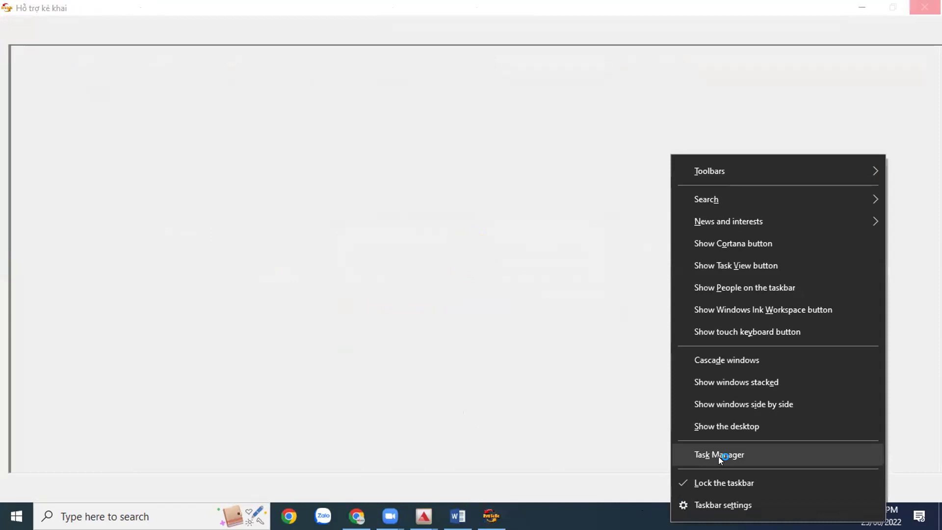
pyautogui.click(718, 456)
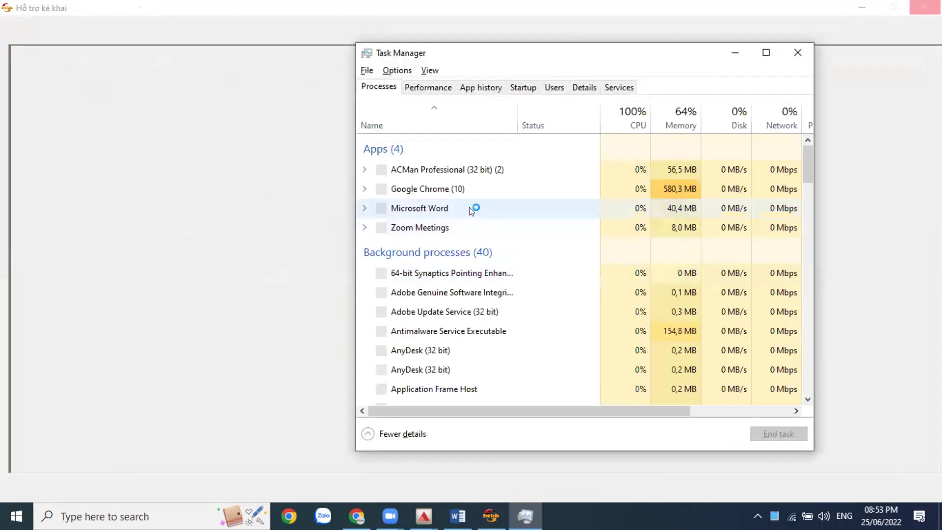
pyautogui.click(471, 170)
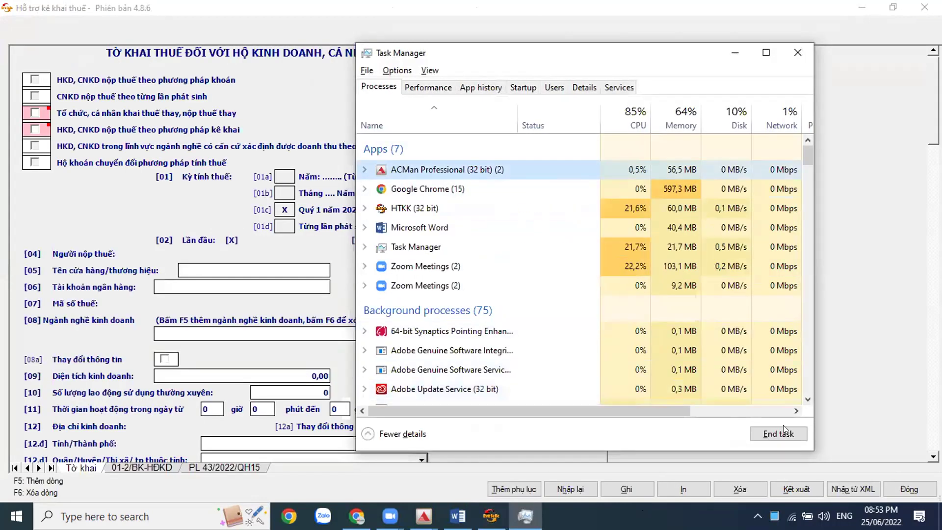
pyautogui.click(780, 432)
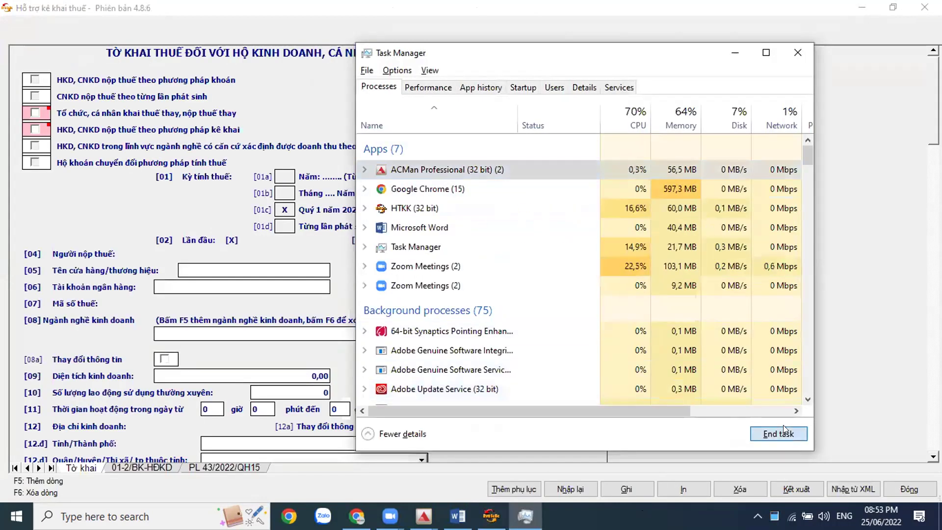
pyautogui.click(808, 49)
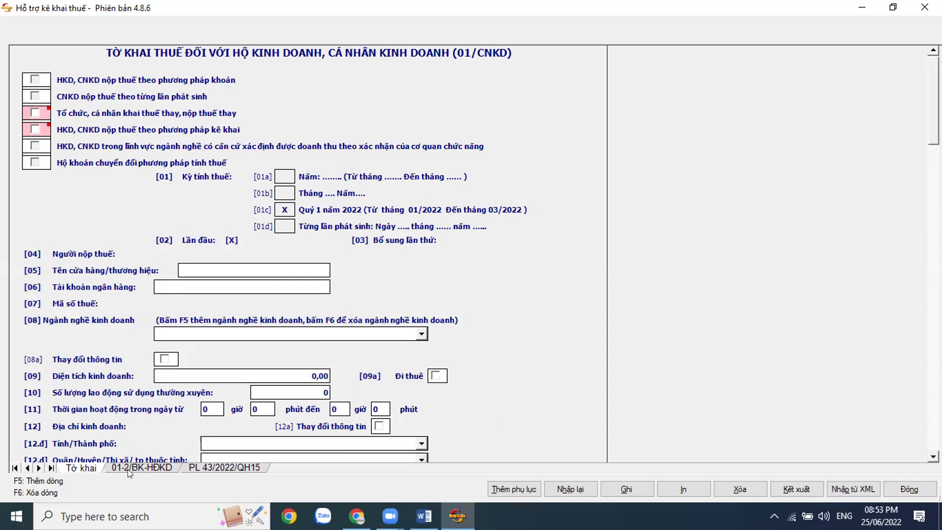
# Step: Open the 01-2/BK-HĐKD appendix and check the Sổ bìa da quantity and Chiết khấu (10%) amount
pyautogui.moveTo(932, 121); pyautogui.dragTo(913, 285)
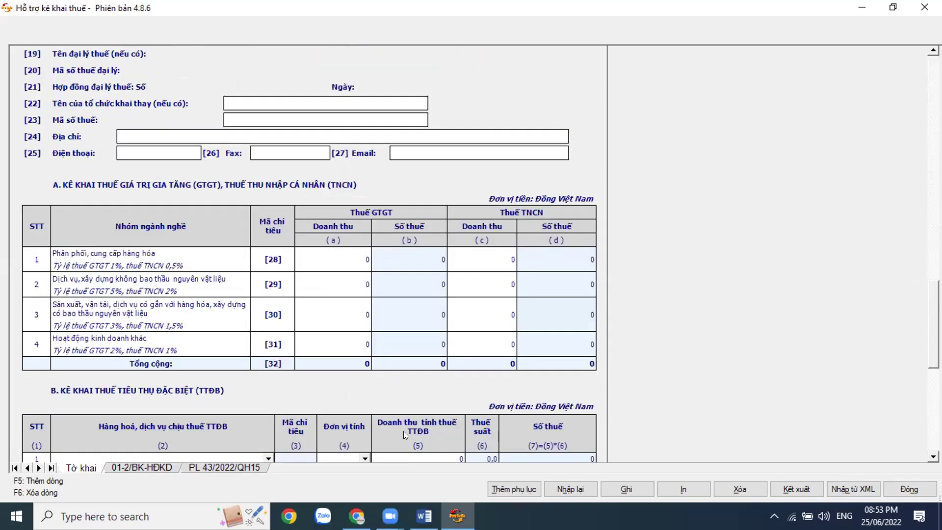
pyautogui.scroll(-2, 244, 430)
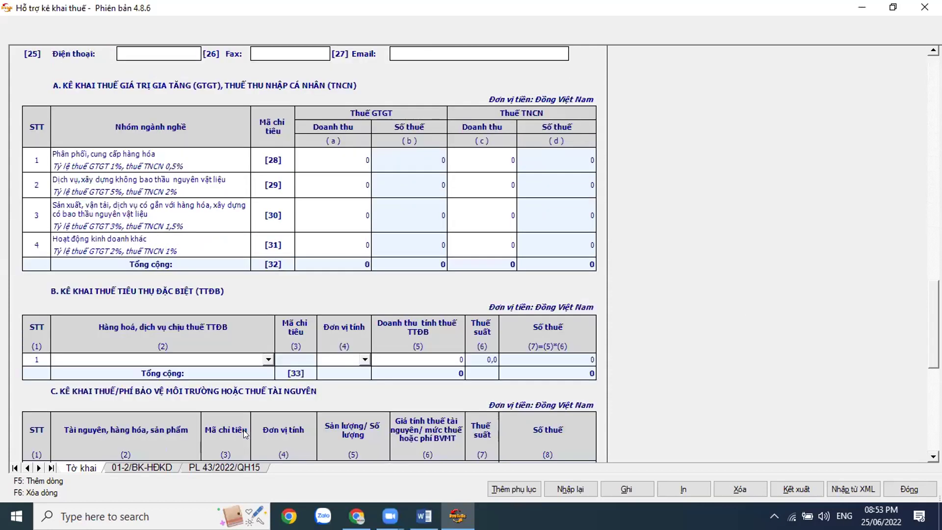
pyautogui.click(145, 468)
pyautogui.click(533, 375)
pyautogui.click(286, 381)
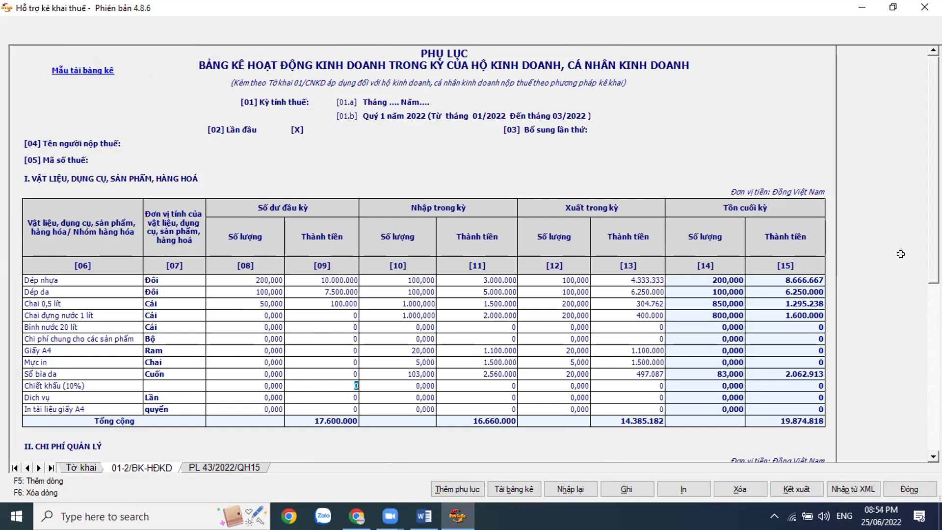
# Step: Review section II management costs (labour 60.000.000, telecom, water) and move to the PL 43/2022/QH15 appendix
pyautogui.scroll(-3, 865, 301)
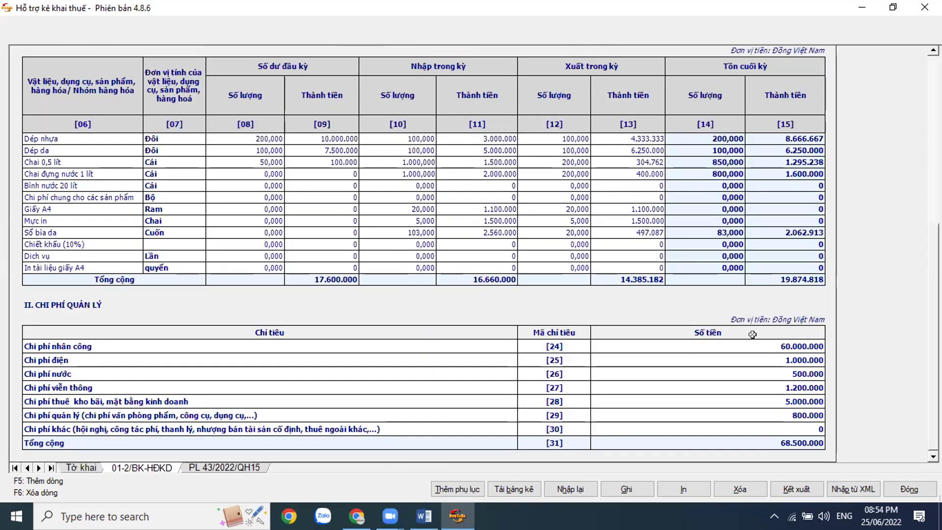
pyautogui.click(663, 345)
pyautogui.click(668, 381)
pyautogui.click(670, 367)
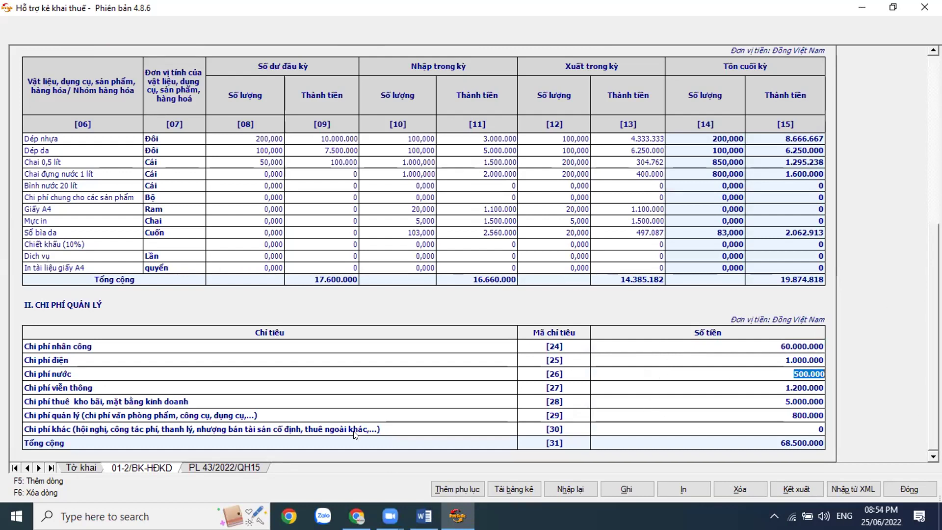
pyautogui.hotkey('ctrl', 'pagedown')
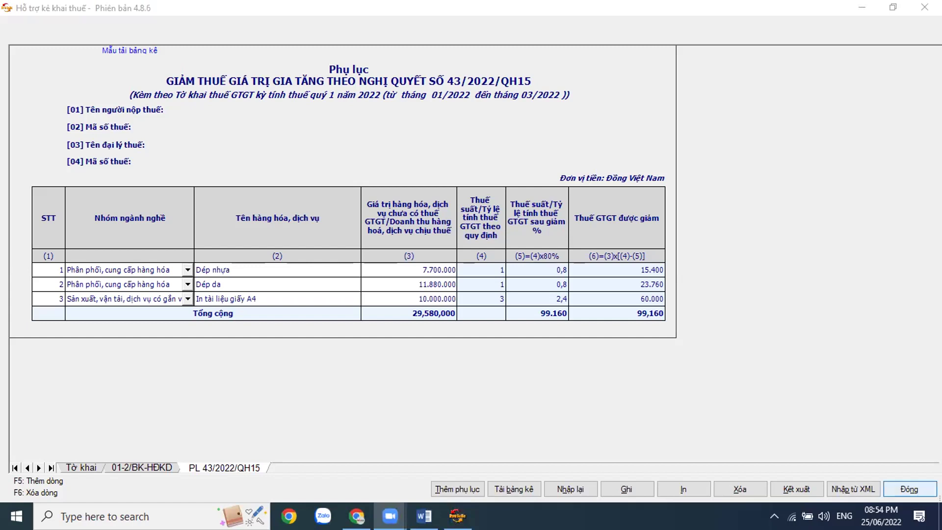
# Step: Close the HTKK declaration form, minimise HTKK and close the Word document
pyautogui.click(910, 489)
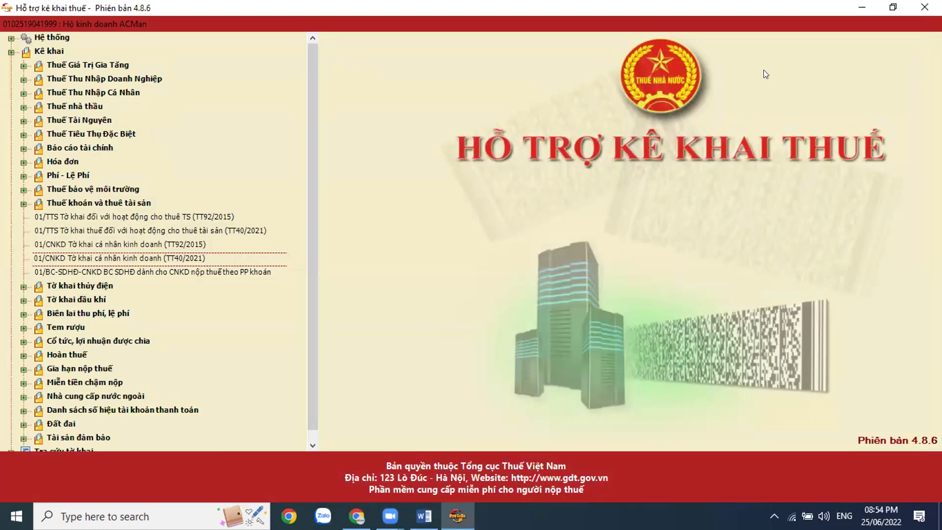
pyautogui.click(862, 7)
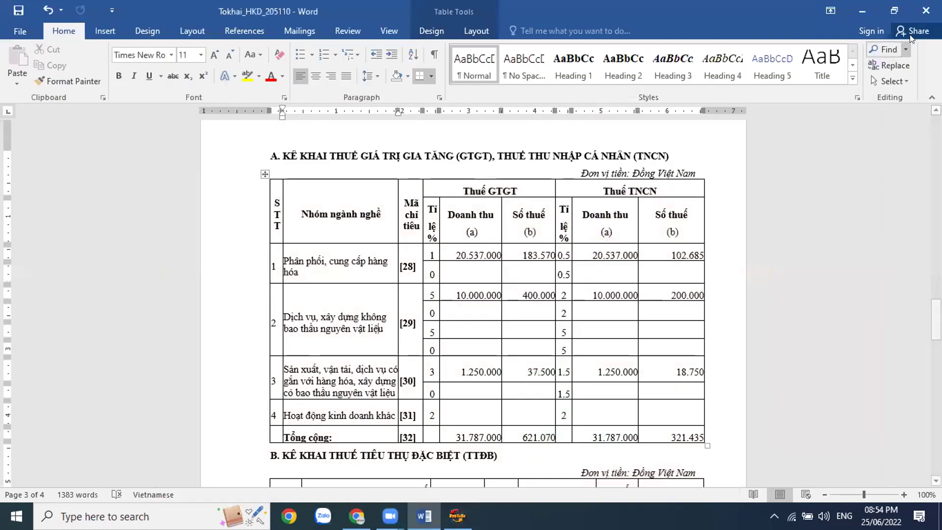
pyautogui.click(926, 10)
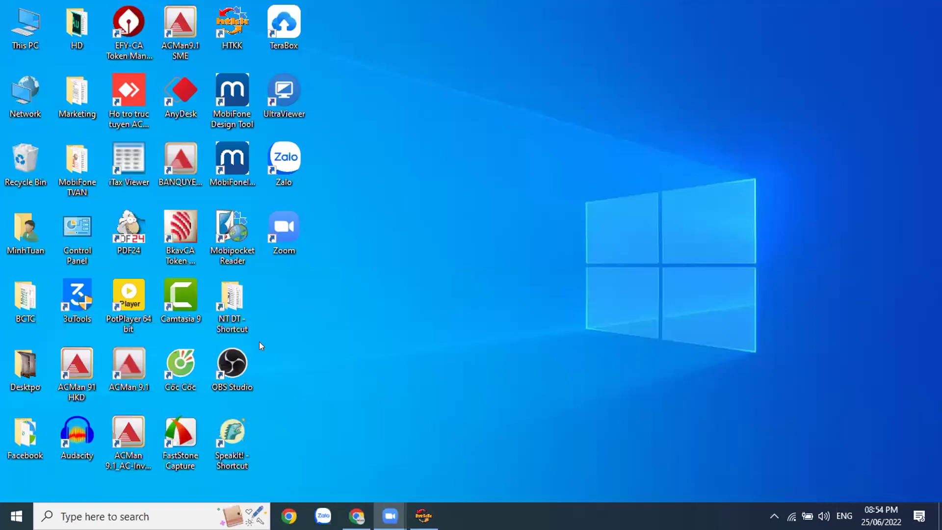
# Step: Launch ACMan 91 HKD and log in with an accountant user name and password
pyautogui.doubleClick(82, 372)
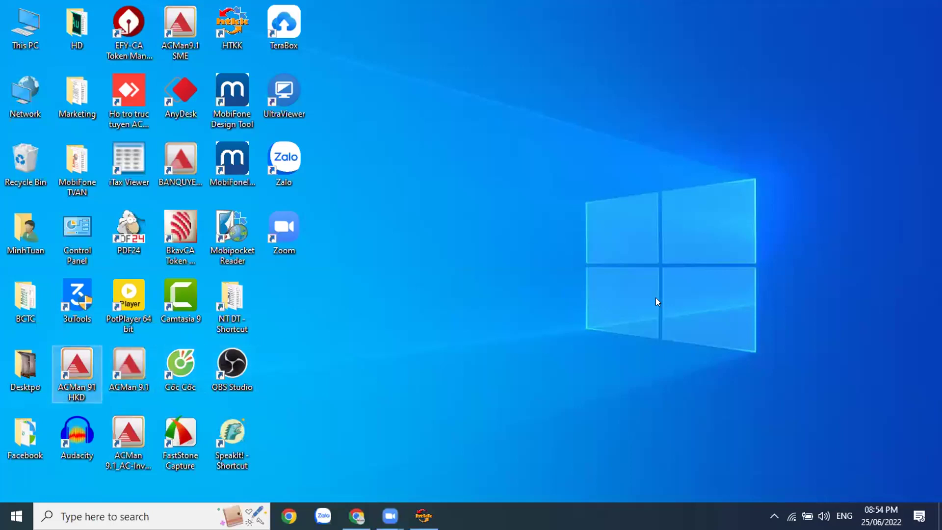
pyautogui.moveTo(502, 203); pyautogui.dragTo(371, 209)
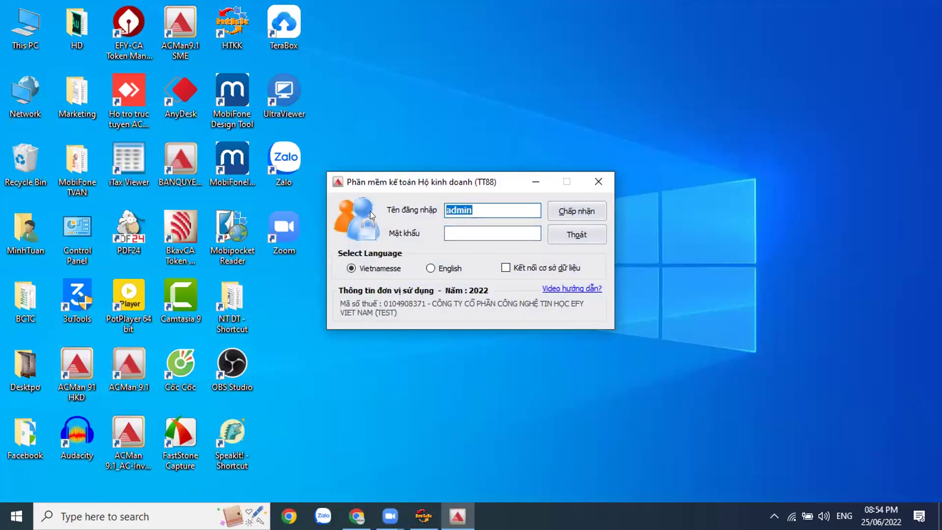
pyautogui.write('kt1')
pyautogui.click(490, 229)
pyautogui.write('123')
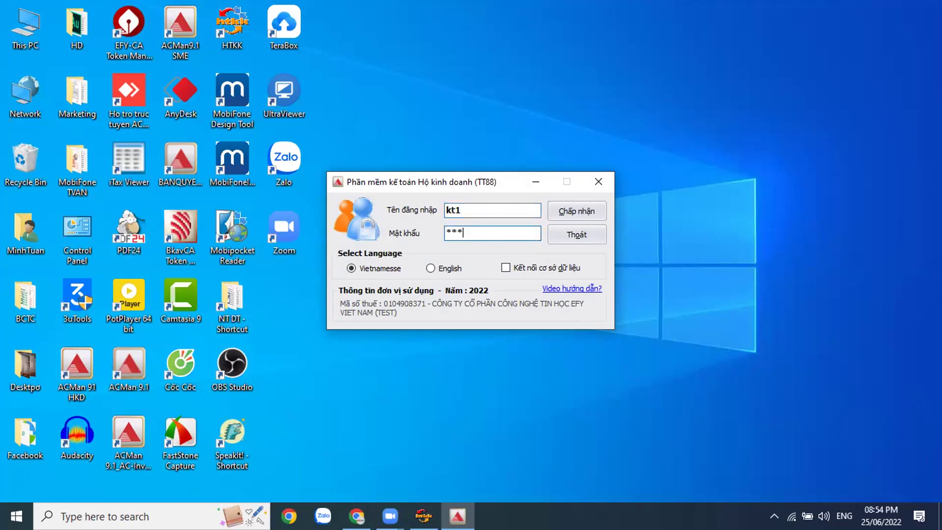
pyautogui.click(592, 210)
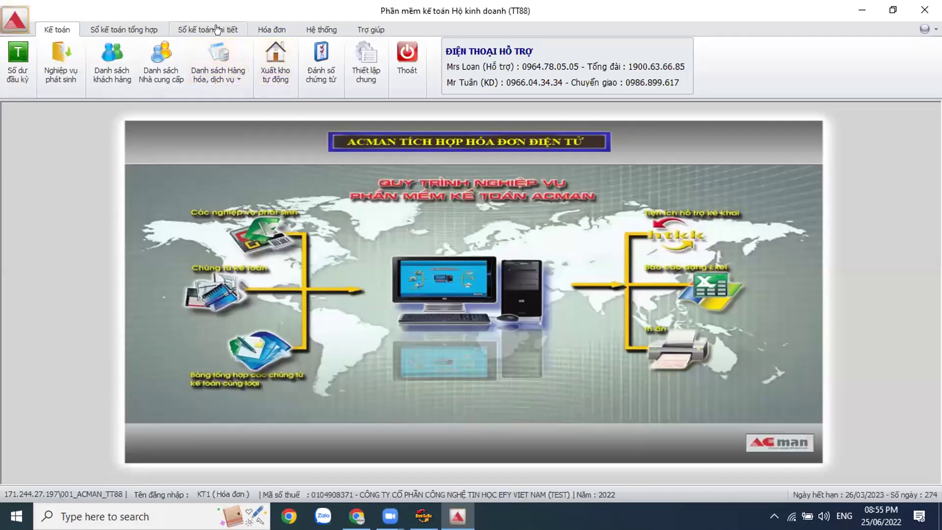
pyautogui.click(215, 29)
# Step: Export the account 511 revenue summary for months 4 to 6 of 2022 to Excel
pyautogui.click(194, 75)
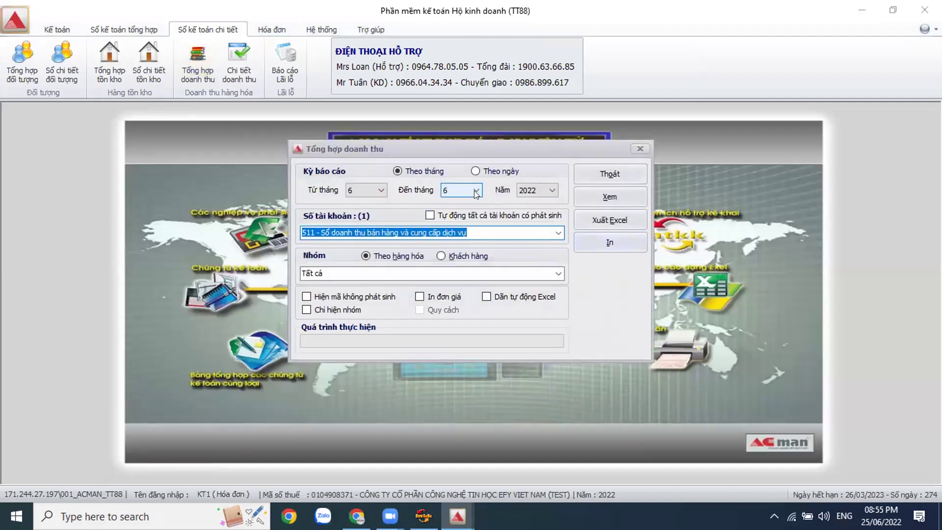
pyautogui.click(382, 190)
pyautogui.click(366, 203)
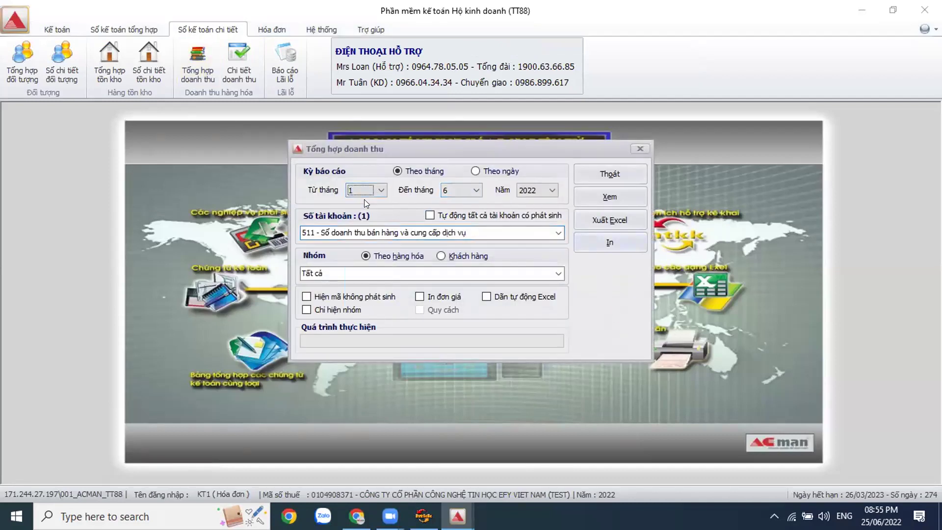
pyautogui.click(367, 190)
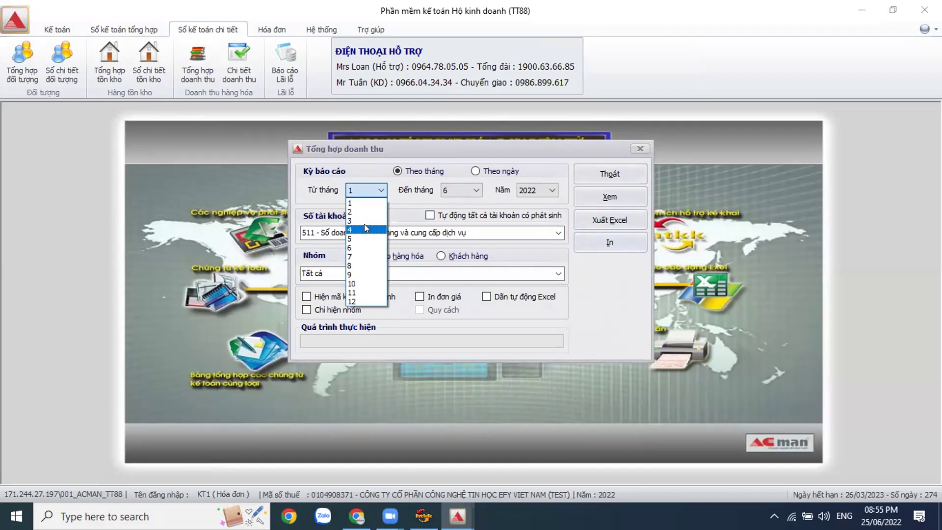
pyautogui.click(364, 223)
pyautogui.click(481, 190)
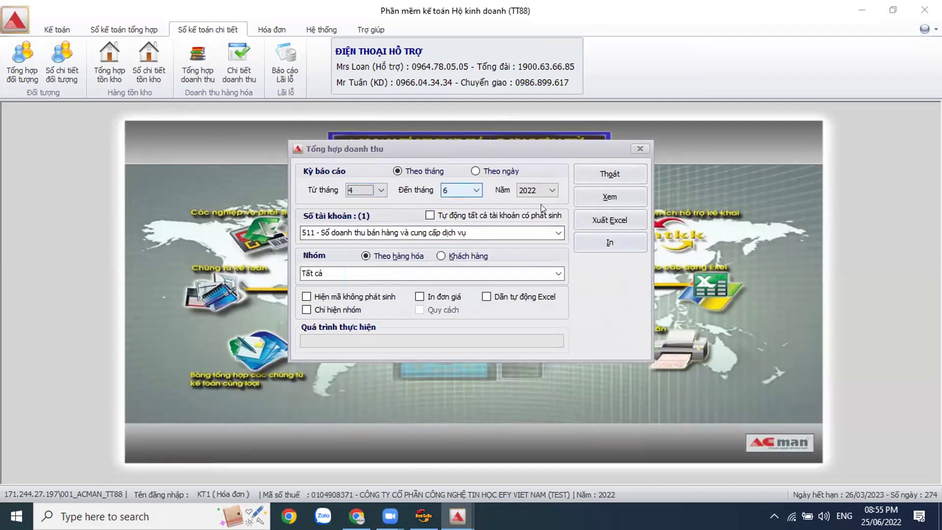
pyautogui.click(614, 221)
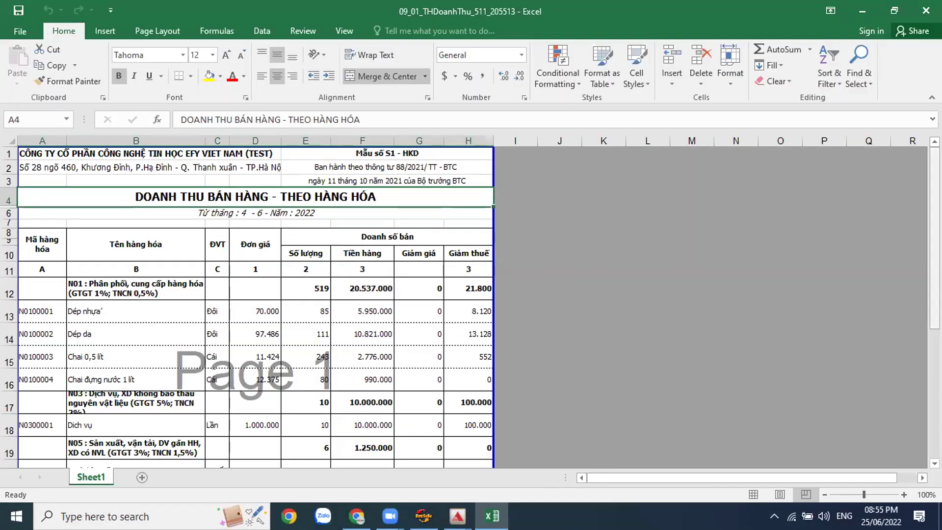
# Step: Verify the 31.787.000 April–June total revenue in cell F21 of the exported sheet
pyautogui.moveTo(935, 283); pyautogui.dragTo(935, 365)
pyautogui.click(373, 340)
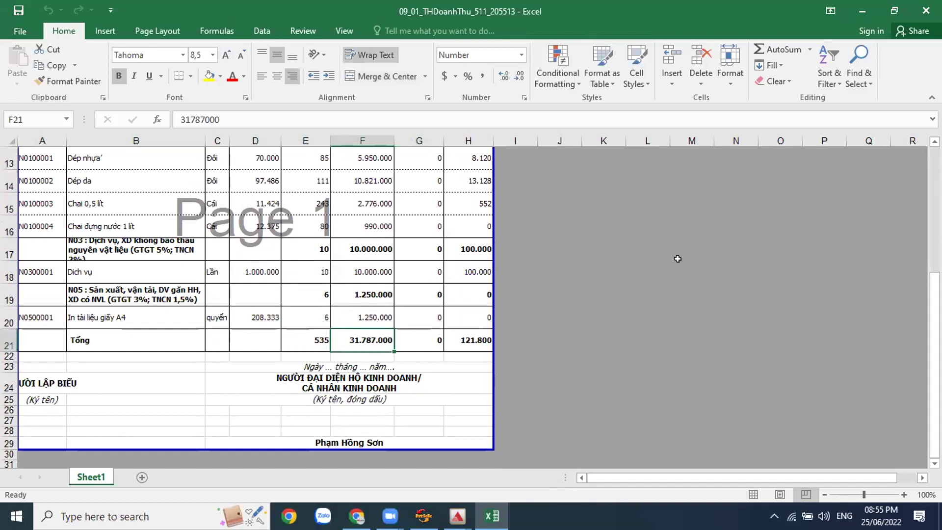
pyautogui.click(637, 205)
pyautogui.moveTo(681, 240); pyautogui.dragTo(757, 328)
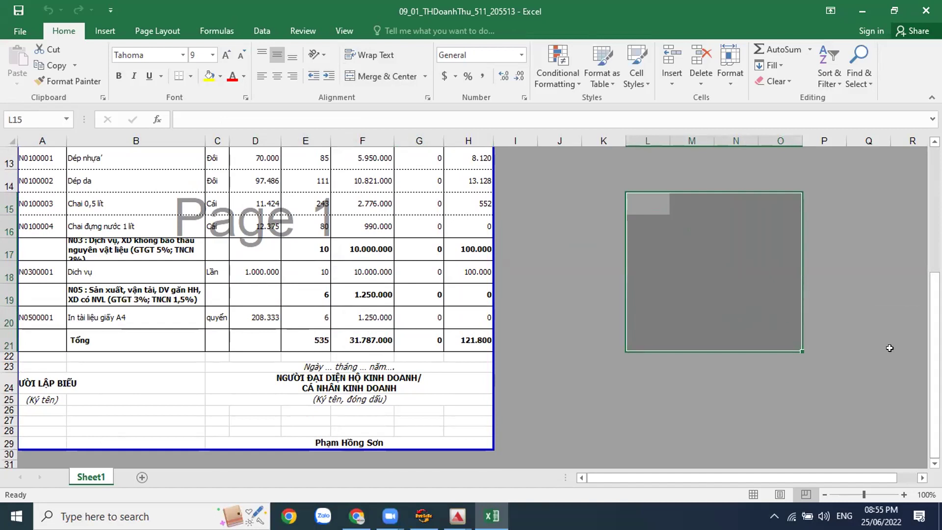
pyautogui.scroll(4, 760, 262)
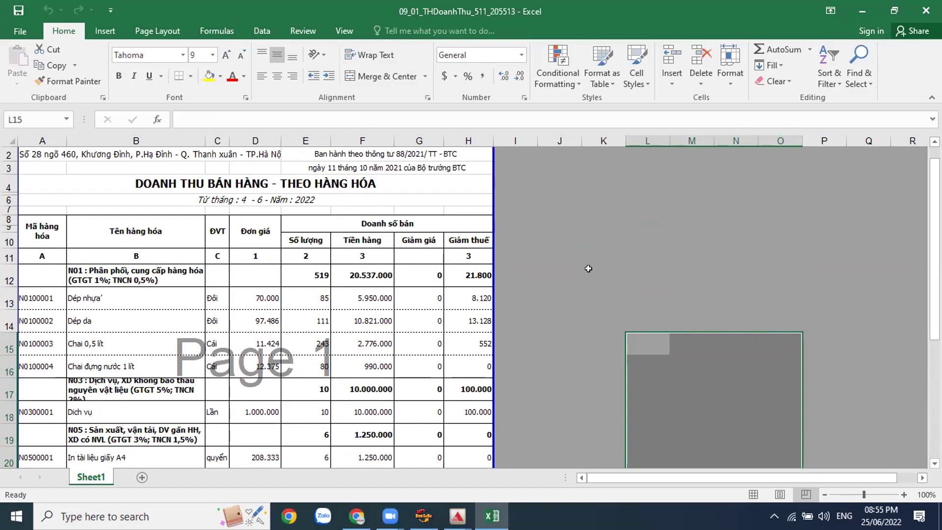
# Step: Return to ACMan and close the Tổng hợp doanh thu dialog
pyautogui.click(457, 516)
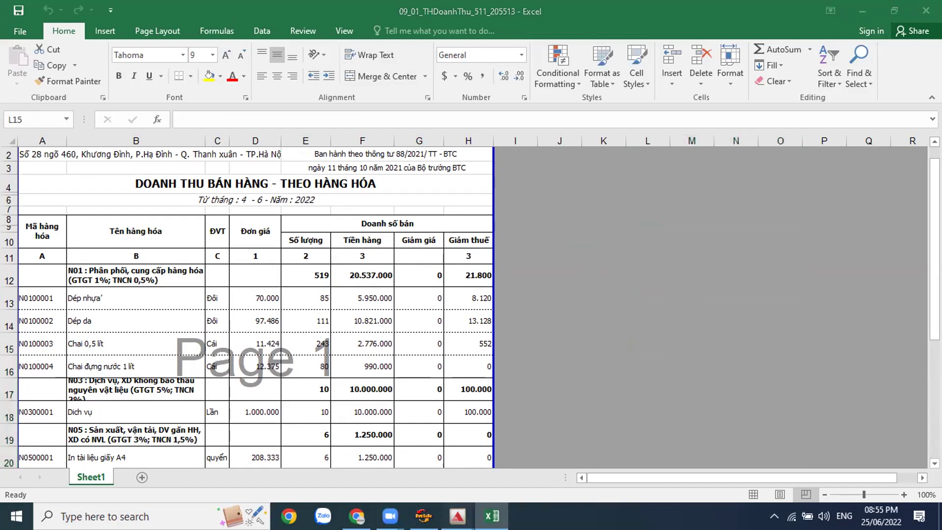
pyautogui.click(533, 442)
pyautogui.click(608, 172)
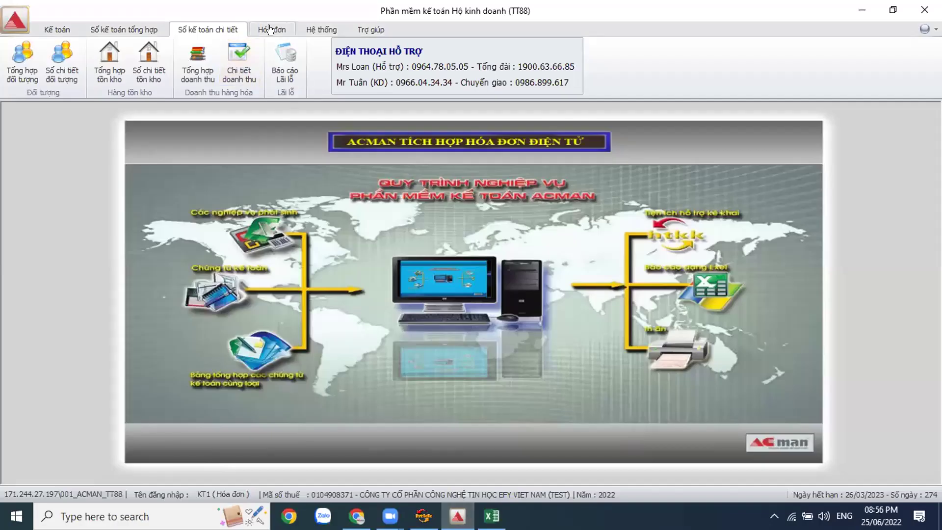
# Step: Show 2022 sales invoices from month 4 (total 31.665.808), then return to the Excel revenue report
pyautogui.click(270, 29)
pyautogui.click(20, 61)
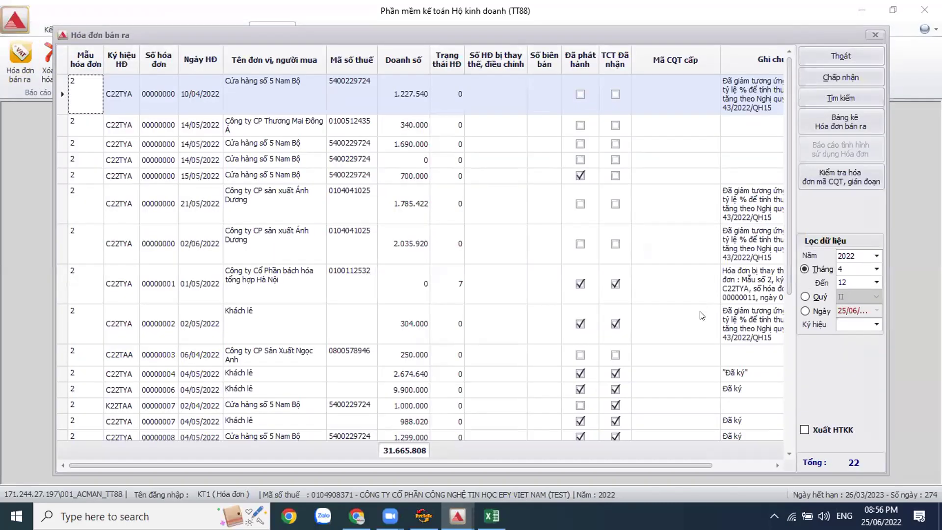
pyautogui.click(876, 269)
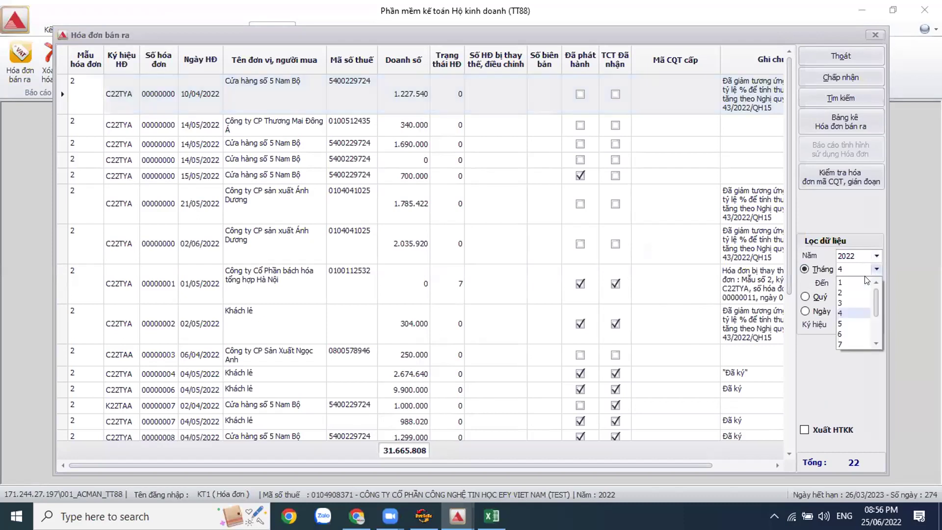
pyautogui.click(854, 313)
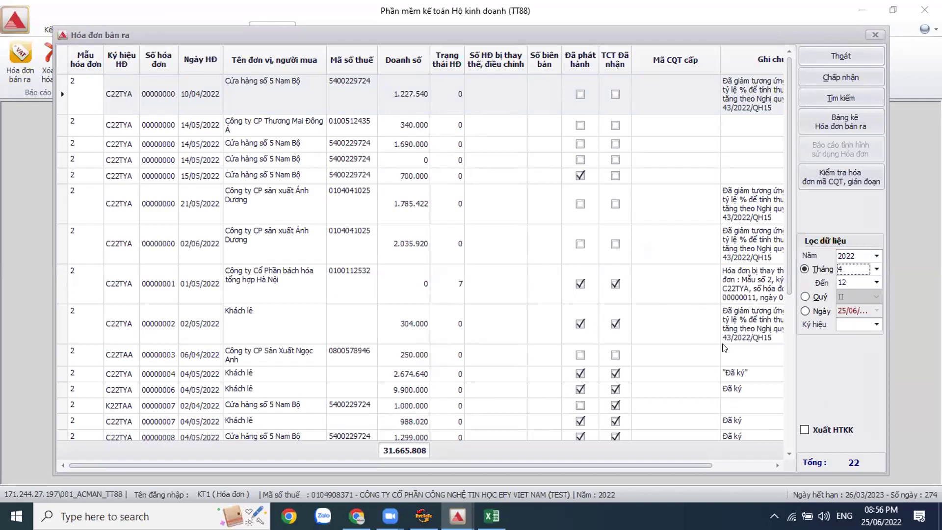
pyautogui.click(491, 516)
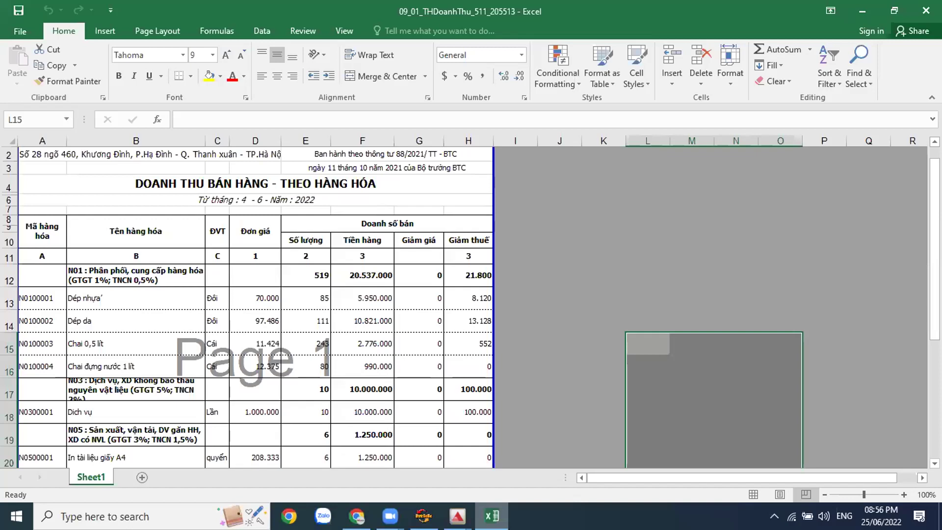
# Step: Recheck the Excel revenue report totals, then bring ACMan's sales invoice list back to the front
pyautogui.click(635, 328)
pyautogui.scroll(-6, 636, 328)
pyautogui.scroll(2, 636, 329)
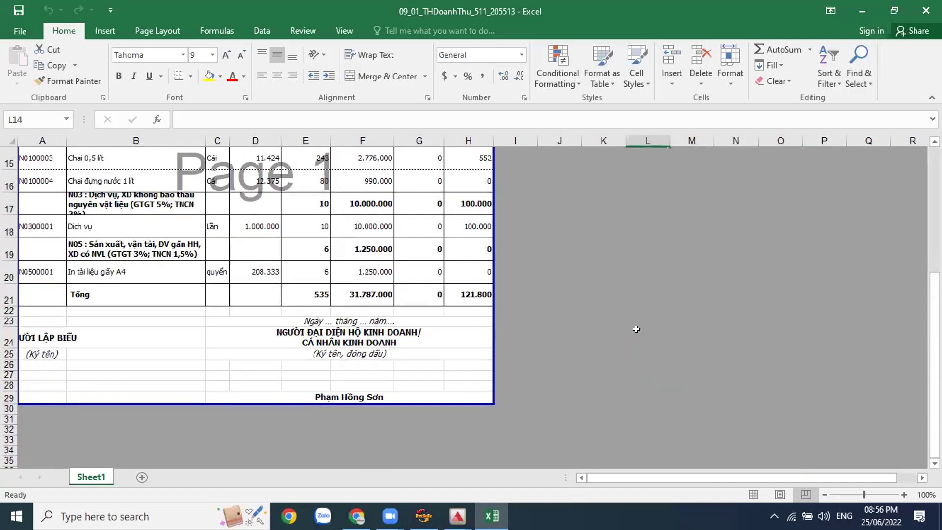
pyautogui.scroll(2, 636, 329)
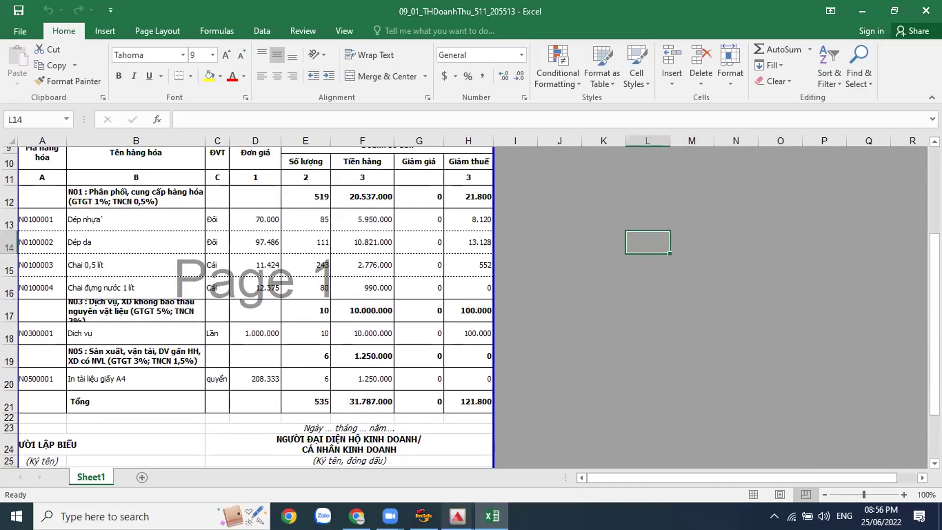
pyautogui.click(457, 516)
pyautogui.click(498, 460)
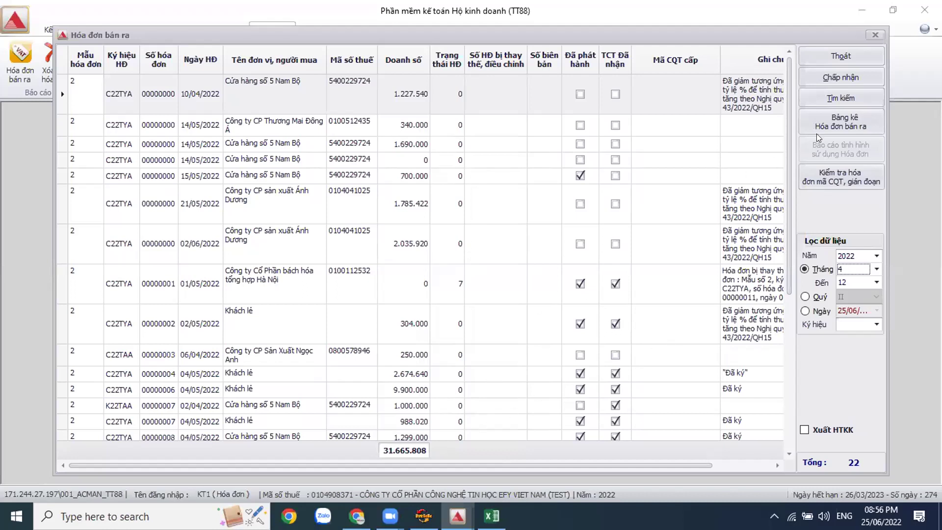
# Step: Review the invoice grid, the 2.674.640 retail and 02/04/2022 K22TAA invoices, then close the list
pyautogui.click(865, 56)
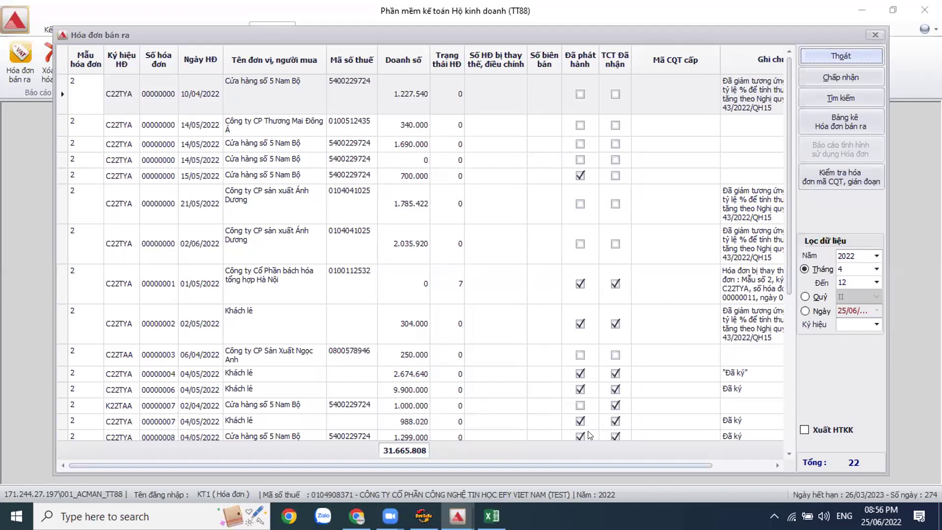
pyautogui.hscroll(3, 590, 435)
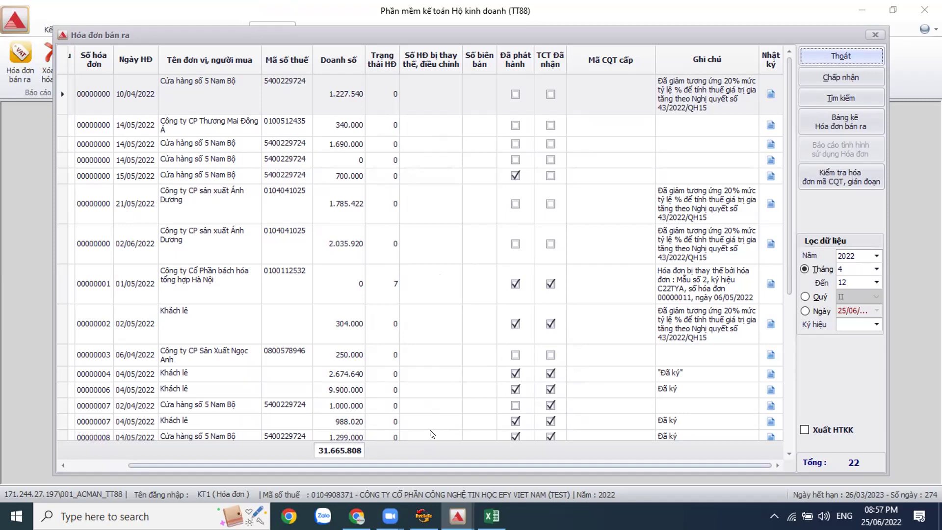
pyautogui.hscroll(-3, 431, 434)
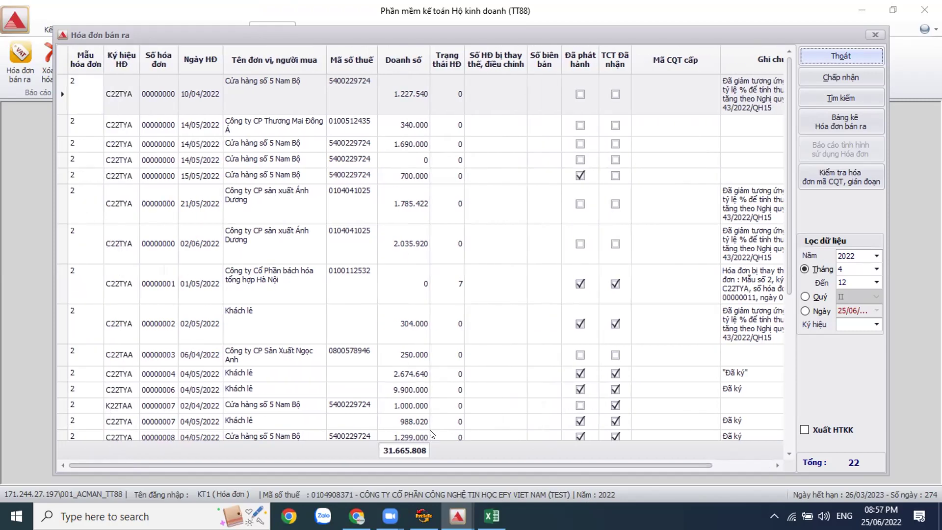
pyautogui.click(167, 374)
pyautogui.click(167, 406)
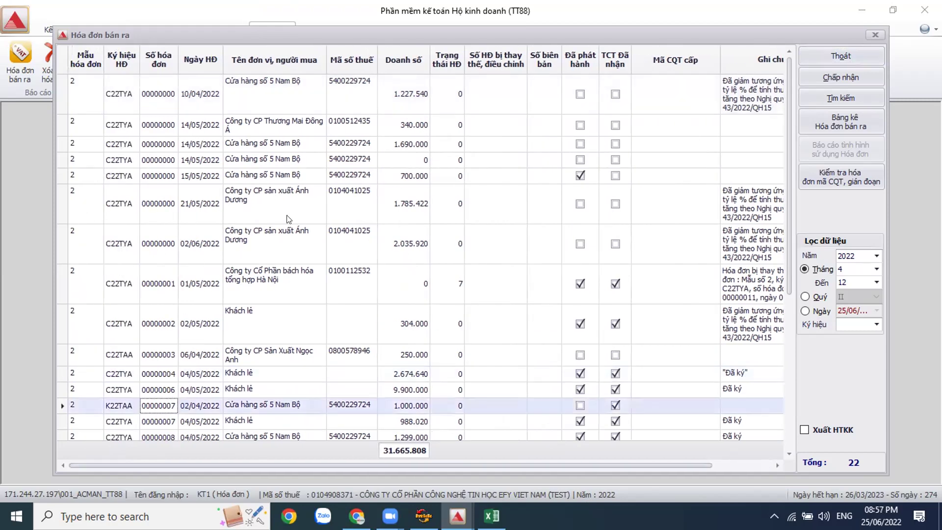
pyautogui.click(841, 55)
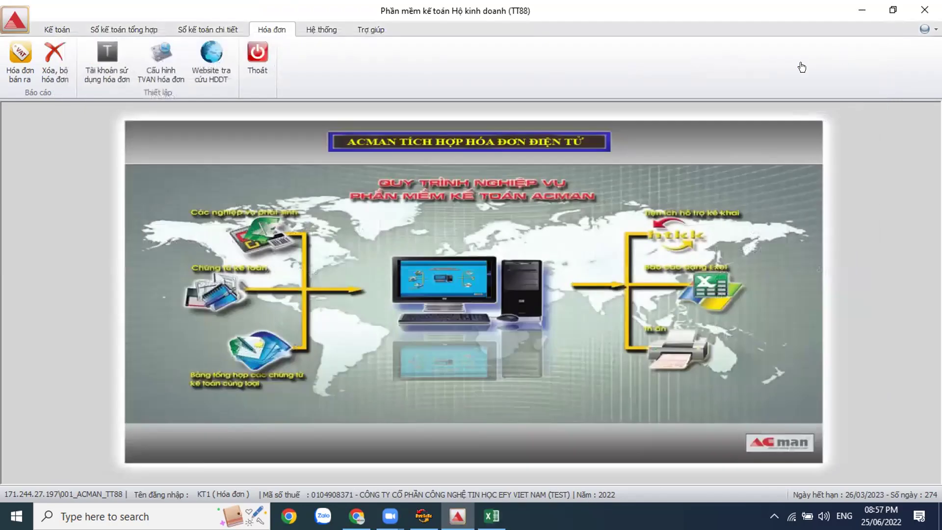
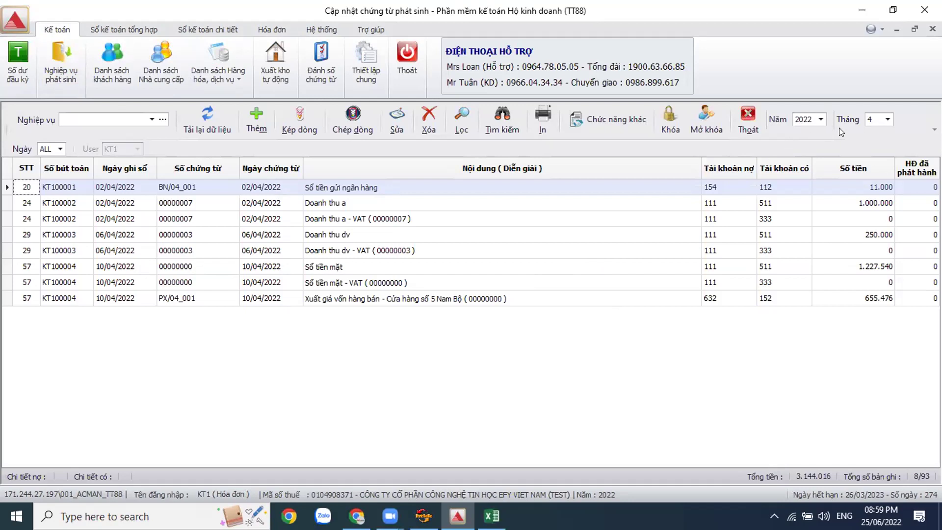
# Step: Leave month 4 as the chosen period and switch to the Zalo Web chat
pyautogui.click(887, 121)
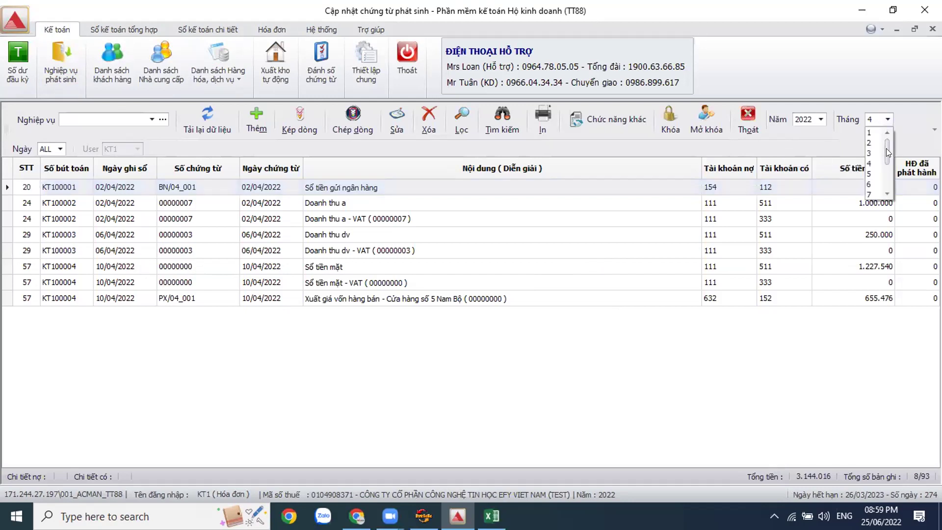
pyautogui.click(677, 346)
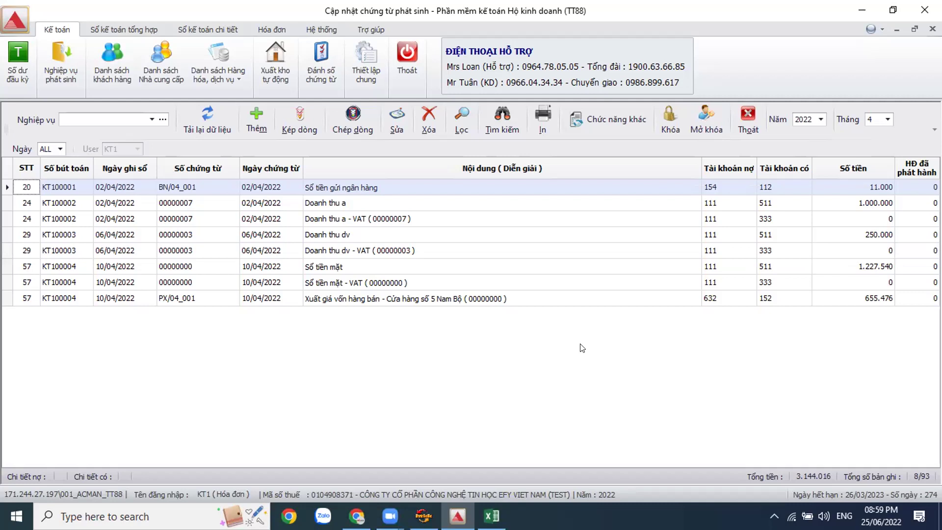
pyautogui.click(356, 516)
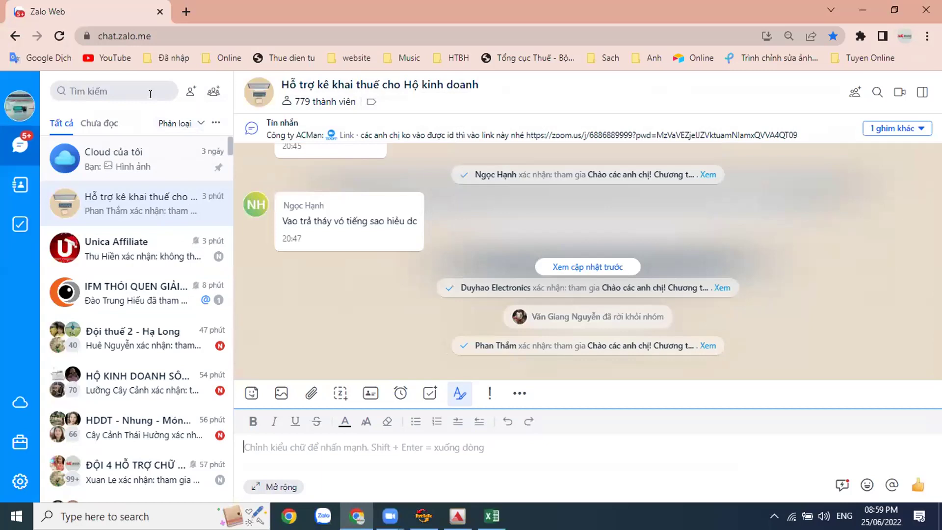
# Step: Search Zalo chats for 'ac' and open the matching contact's conversation with its shared files
pyautogui.click(150, 93)
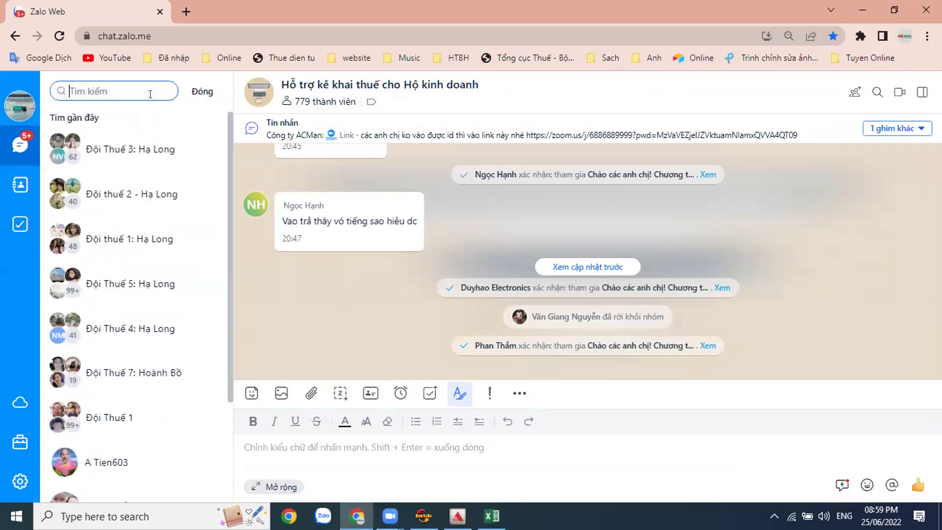
pyautogui.write('d')
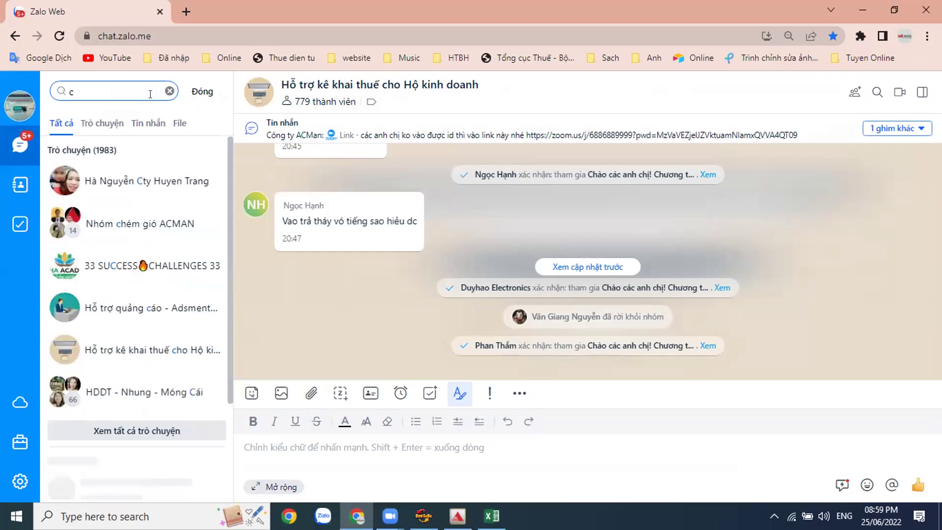
pyautogui.press('BackSpace')
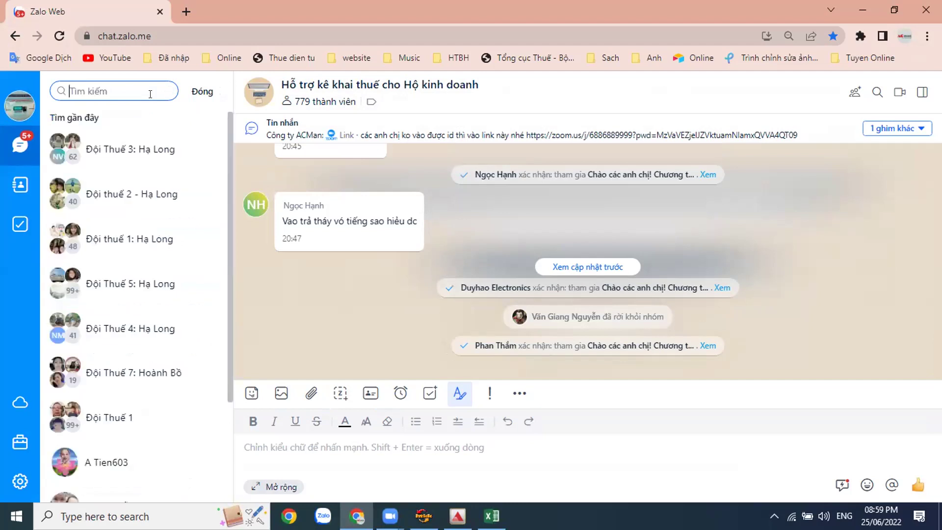
pyautogui.write('ac')
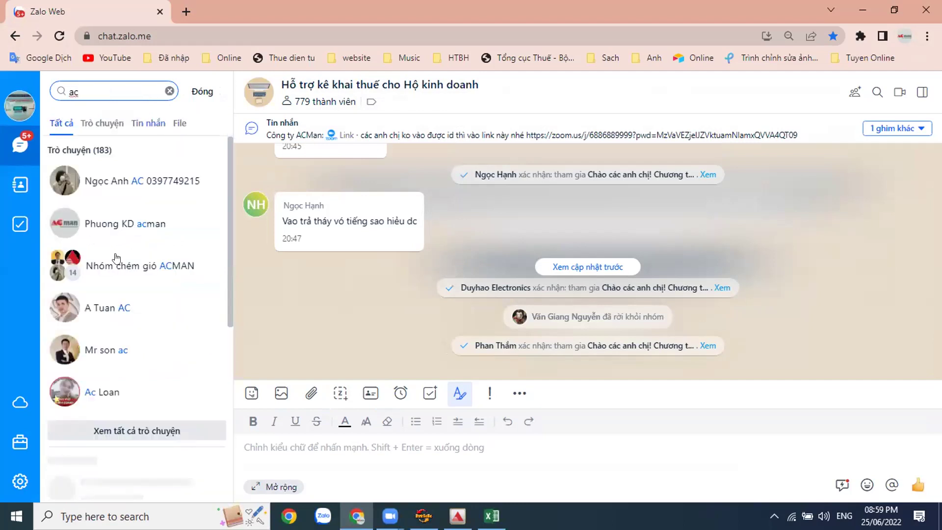
pyautogui.click(98, 354)
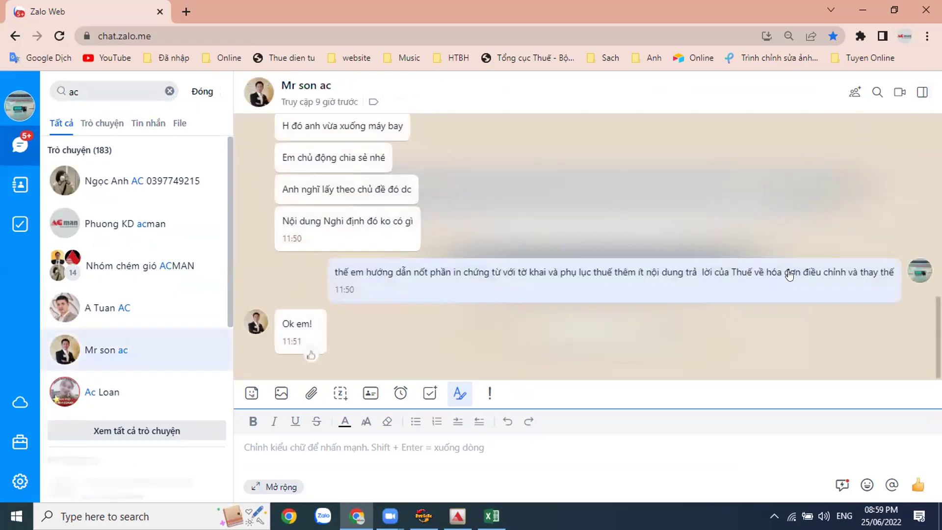
pyautogui.scroll(-3, 847, 305)
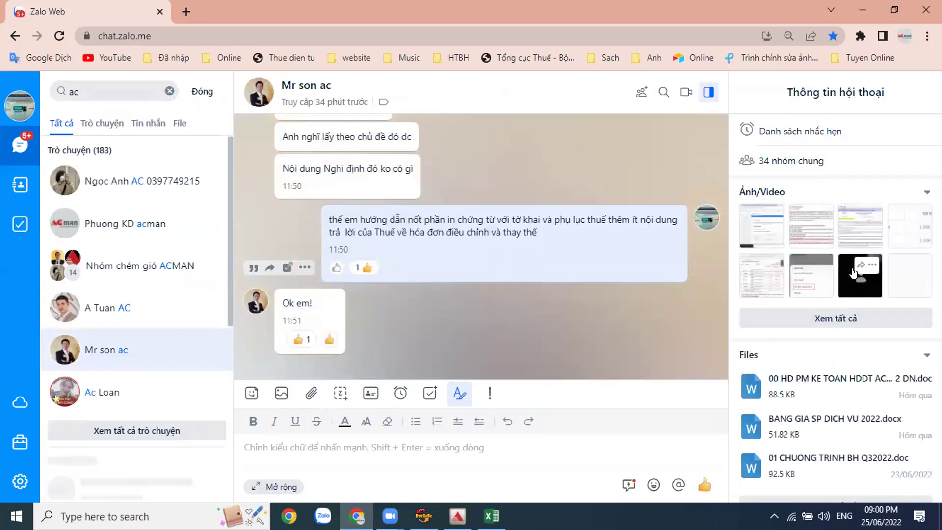
pyautogui.click(807, 227)
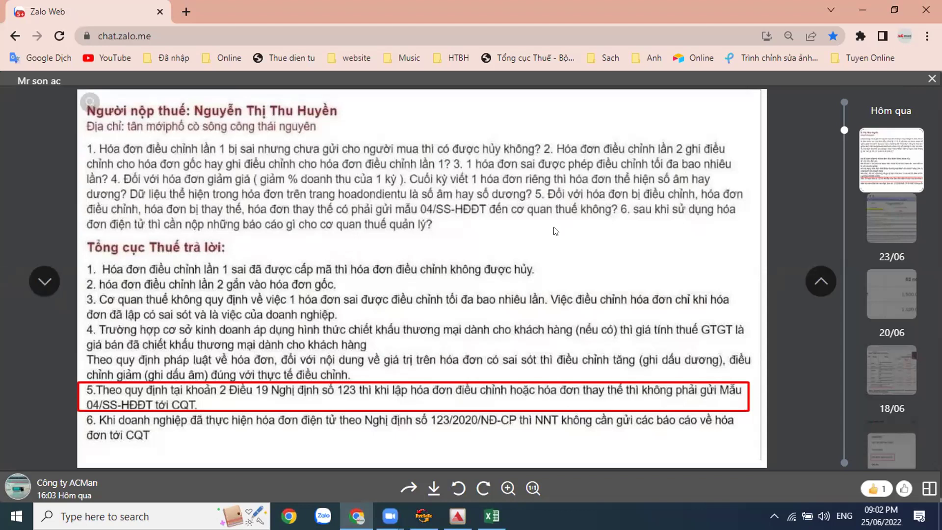
pyautogui.press('Escape')
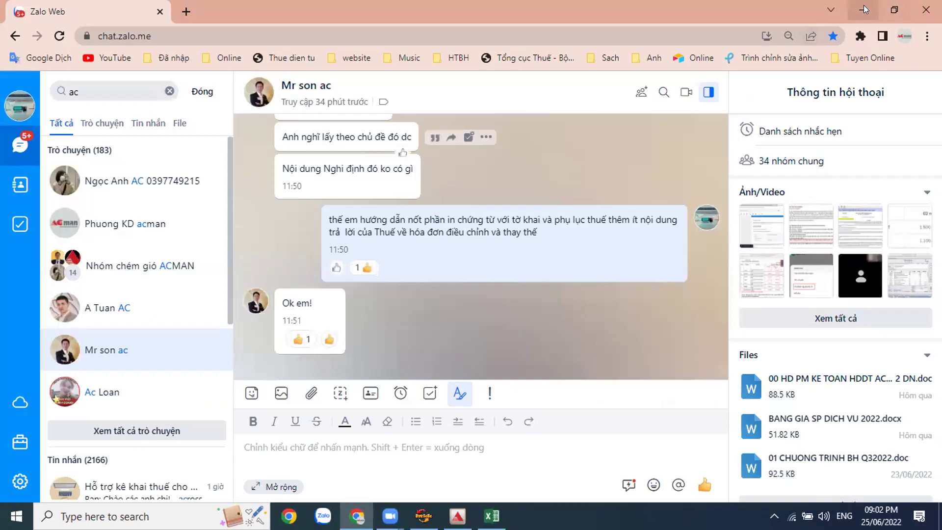
# Step: Return to ACMAN and open Đánh số chứng từ for month-4 vouchers
pyautogui.click(864, 10)
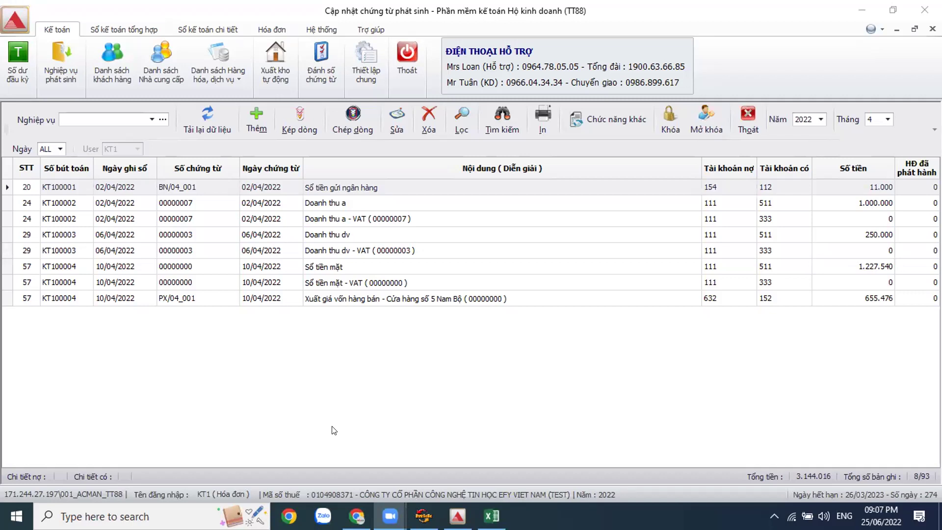
pyautogui.click(324, 74)
pyautogui.click(324, 74)
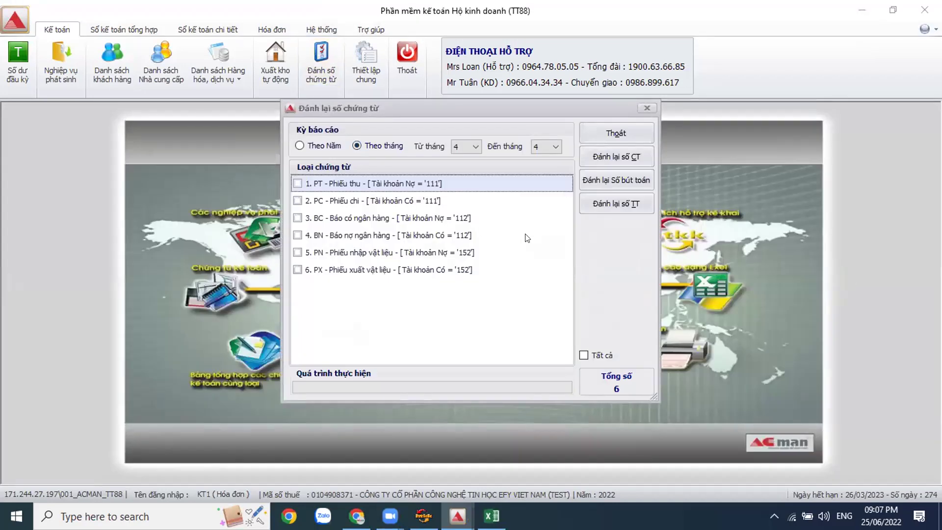
# Step: Try renumbering '1. PT - Phiếu thu' vouchers, acknowledge the no-permission alert, and exit the dialog
pyautogui.click(299, 185)
pyautogui.click(630, 157)
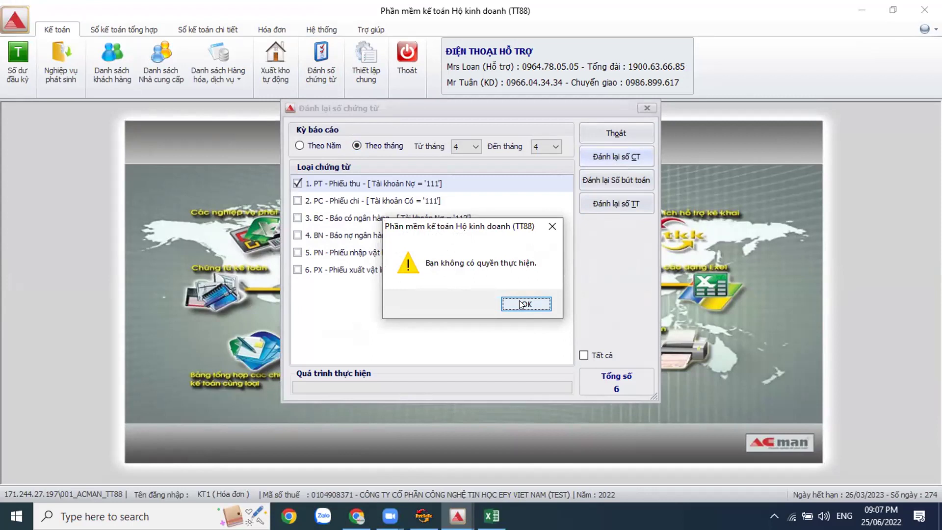
pyautogui.click(523, 304)
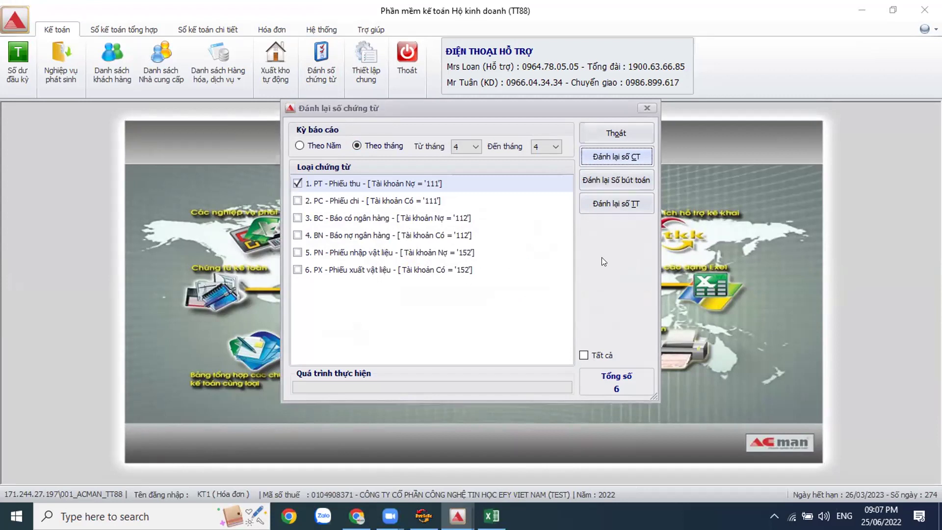
pyautogui.click(624, 137)
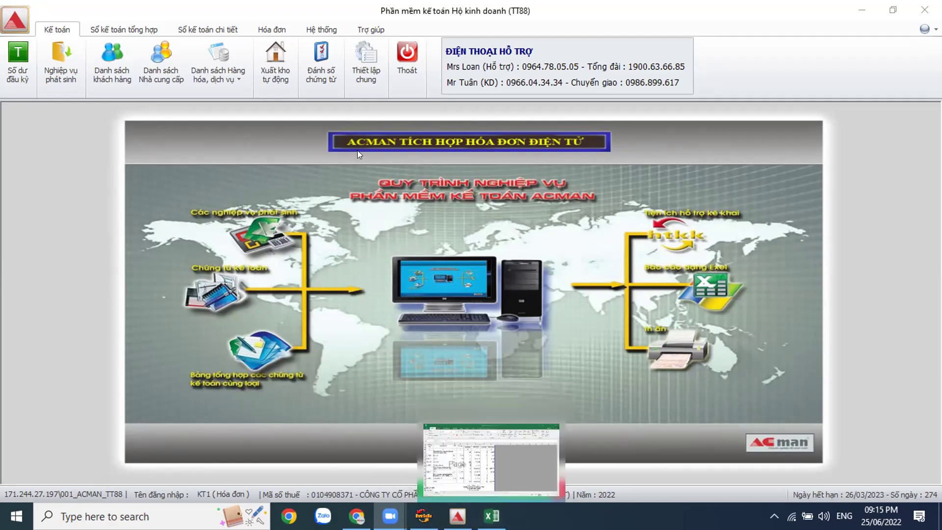
# Step: Run Tổng hợp doanh thu for months 4 to 6 of 2022 and export it to Excel
pyautogui.click(213, 31)
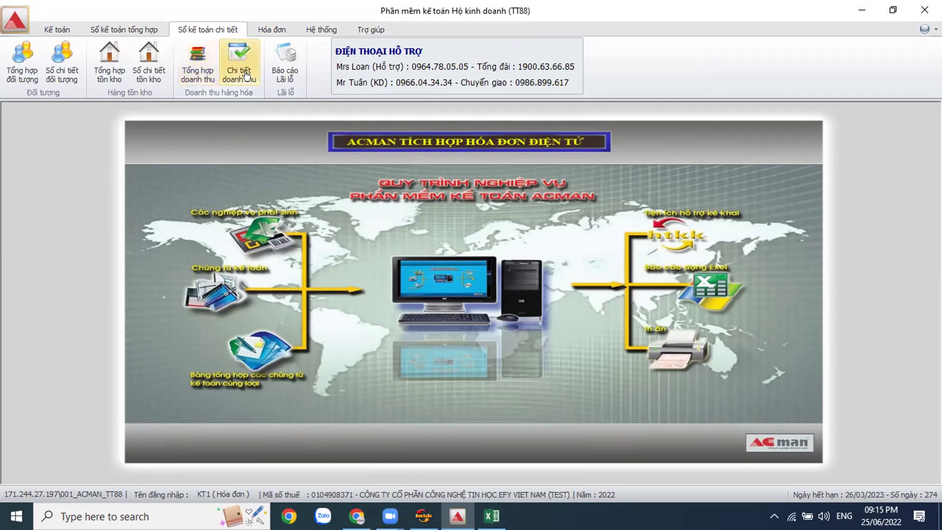
pyautogui.click(196, 82)
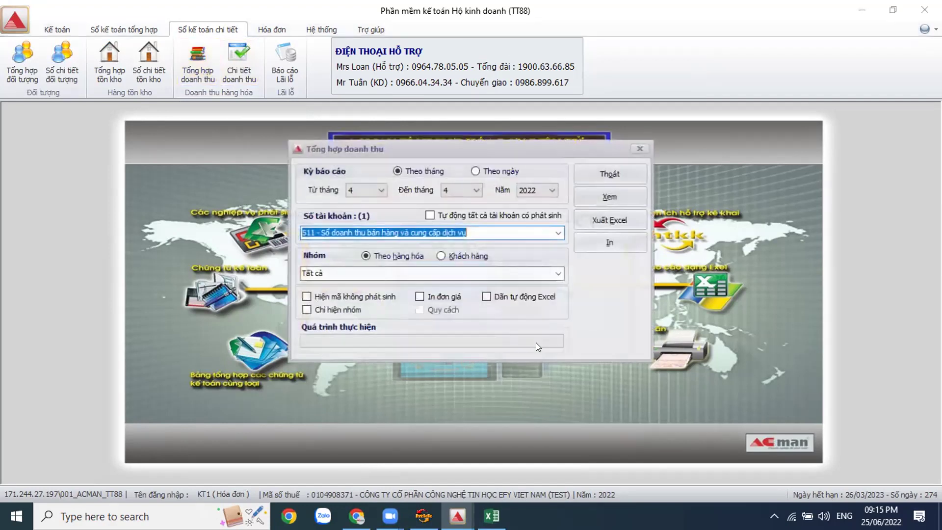
pyautogui.click(381, 190)
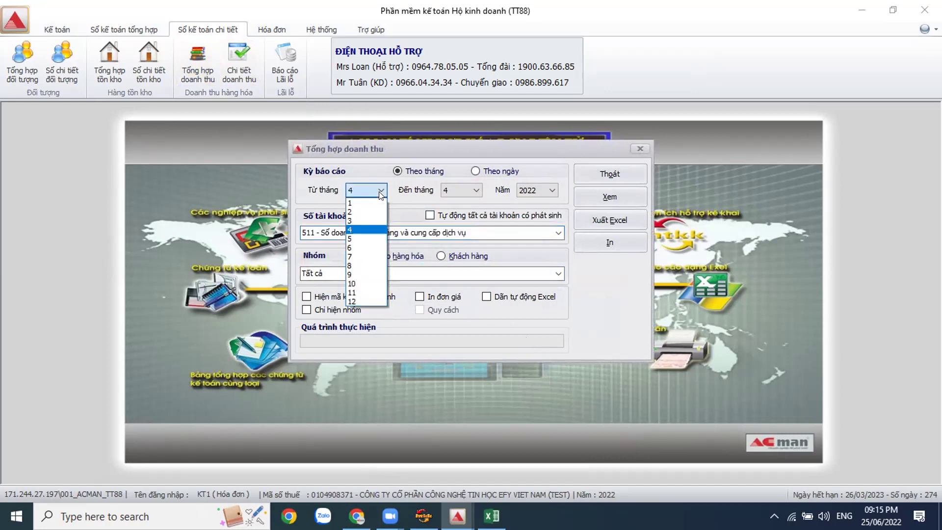
pyautogui.click(479, 187)
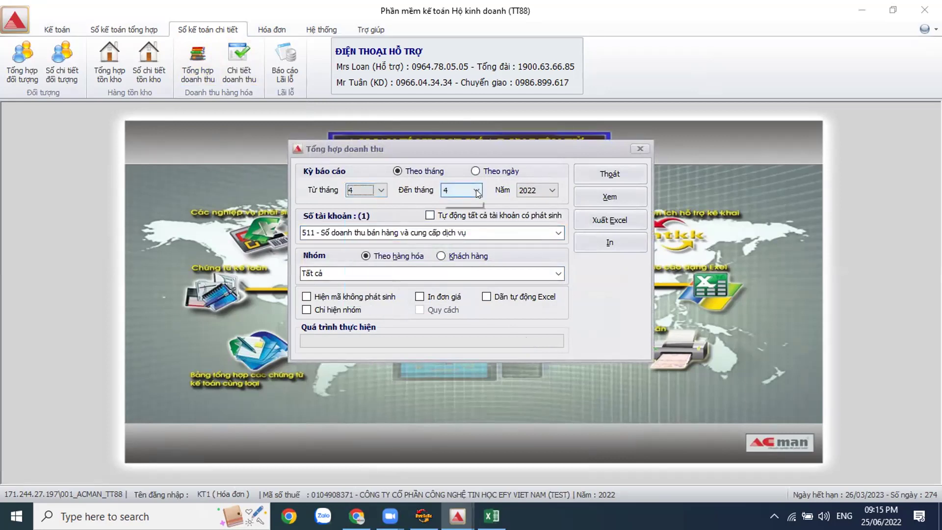
pyautogui.click(476, 189)
pyautogui.click(448, 247)
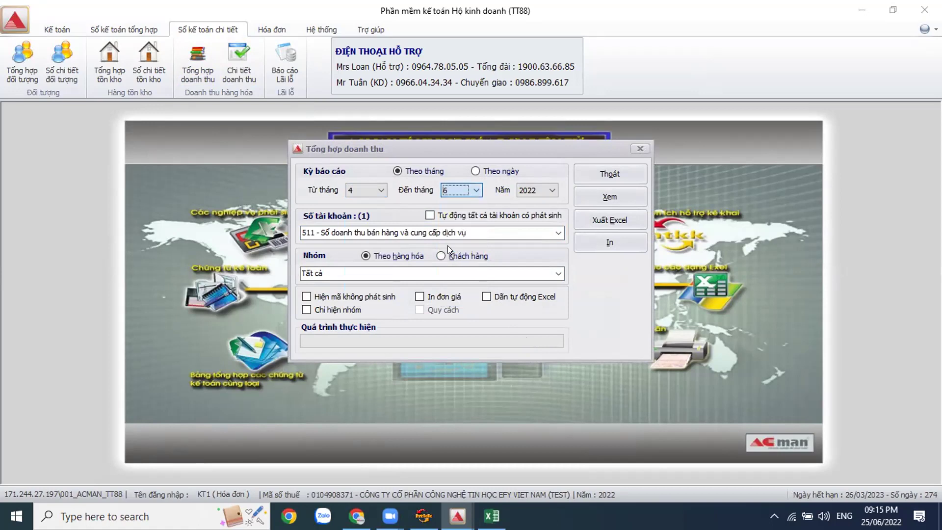
pyautogui.click(611, 217)
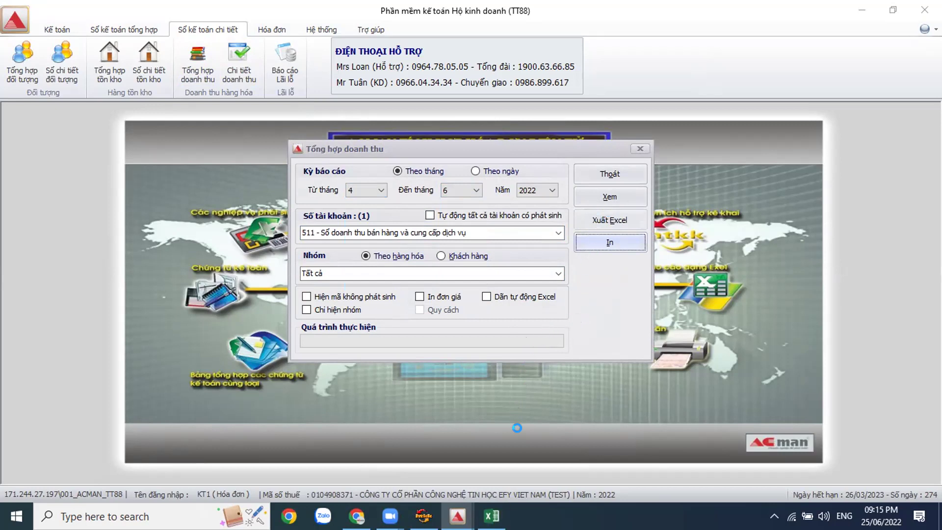
pyautogui.click(491, 515)
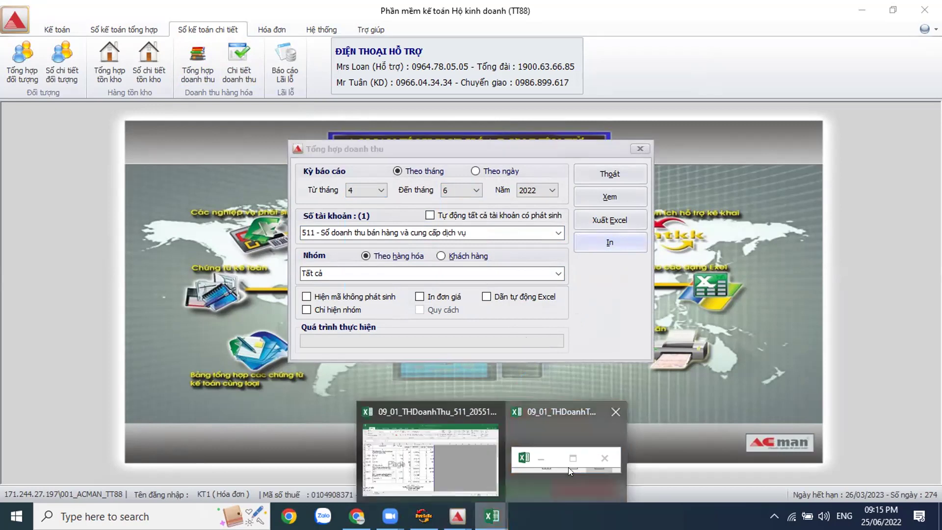
# Step: Check the Excel report's 70.000 unit price, Dép nhựa sales and the 31.787.000 grand total
pyautogui.click(569, 467)
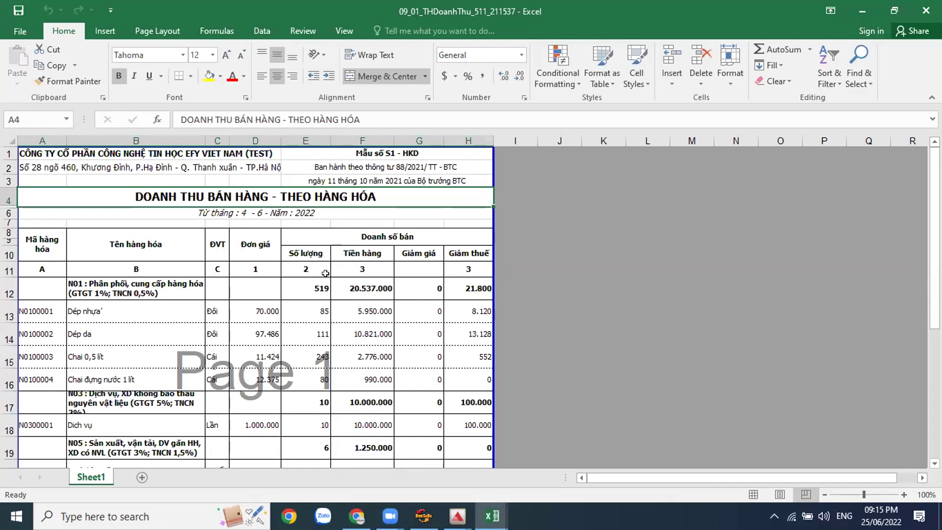
pyautogui.click(262, 307)
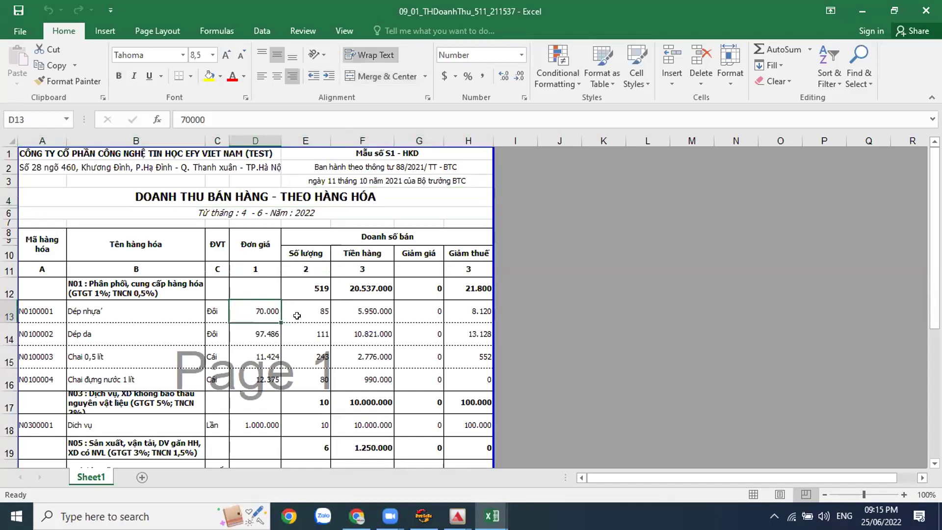
pyautogui.scroll(-1, 296, 316)
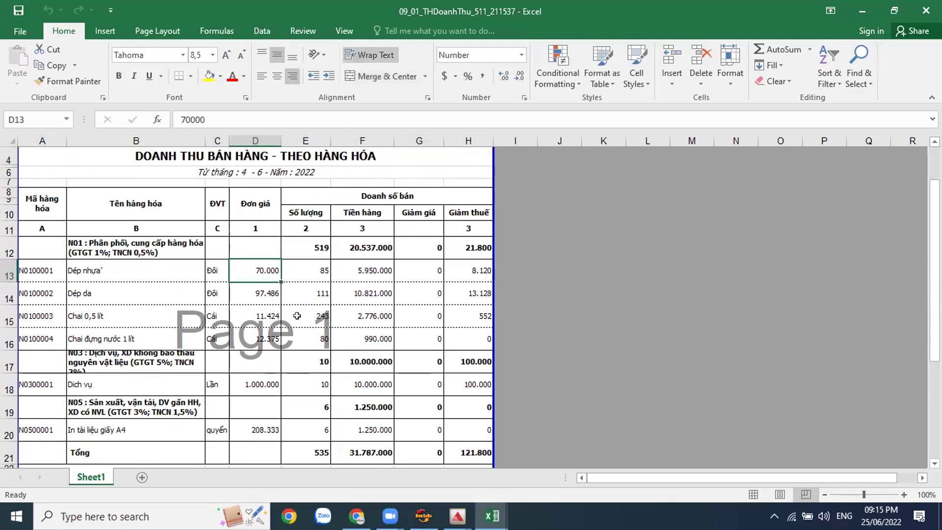
pyautogui.click(375, 276)
pyautogui.scroll(-2, 401, 272)
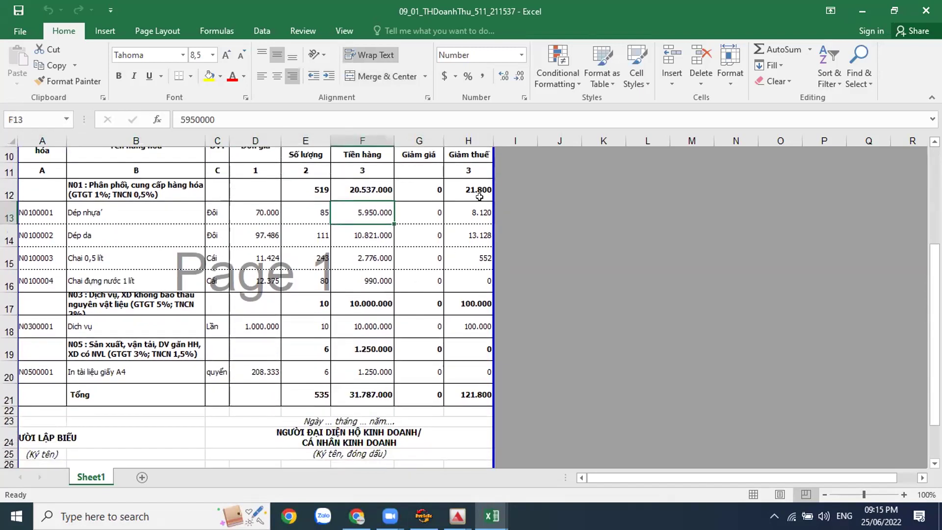
pyautogui.scroll(-1, 346, 250)
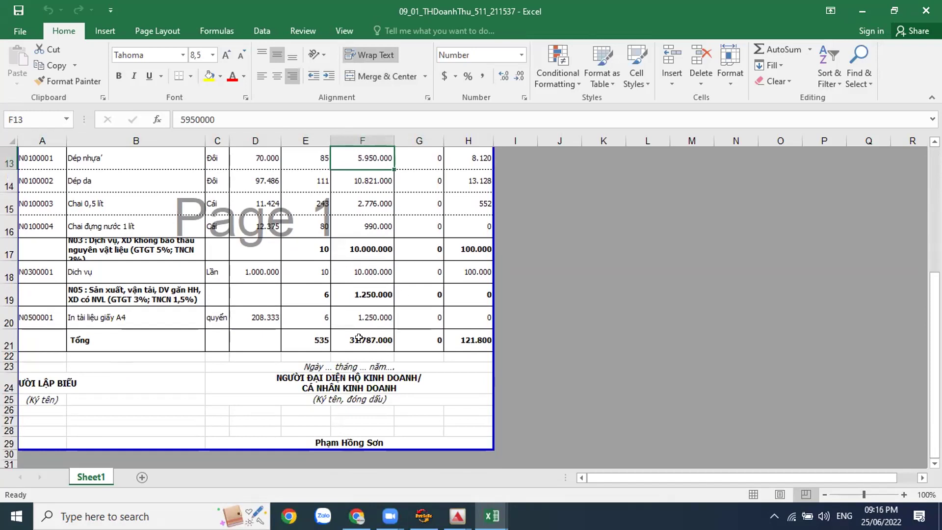
pyautogui.click(380, 340)
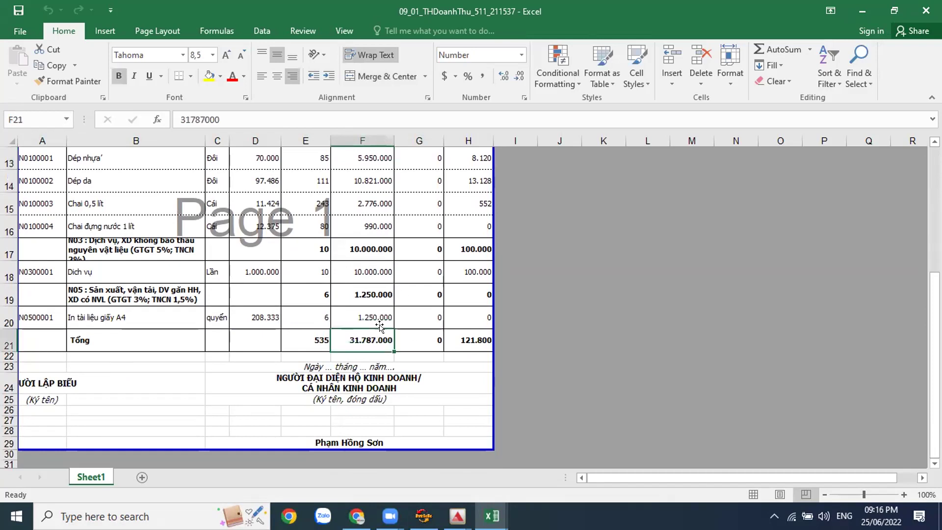
pyautogui.scroll(3, 380, 329)
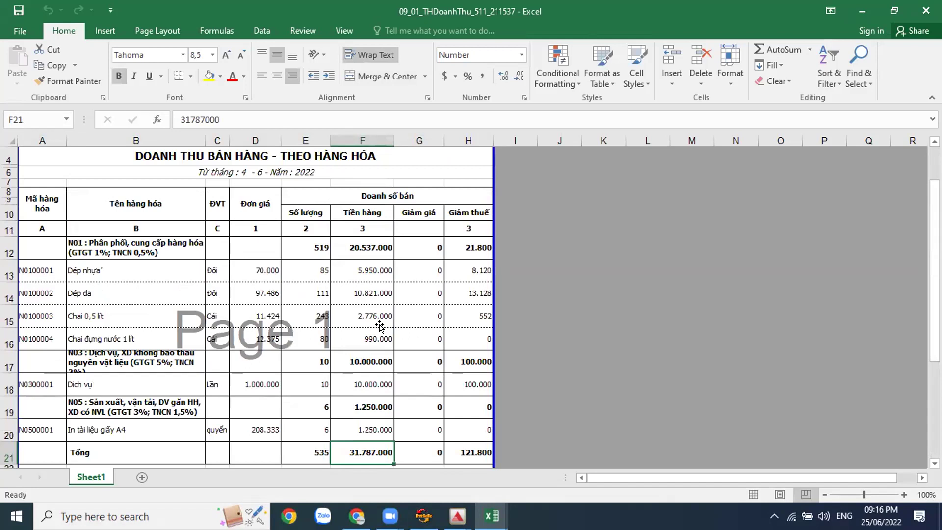
# Step: Close ACMAN's Tổng hợp doanh thu dialog
pyautogui.moveTo(457, 515)
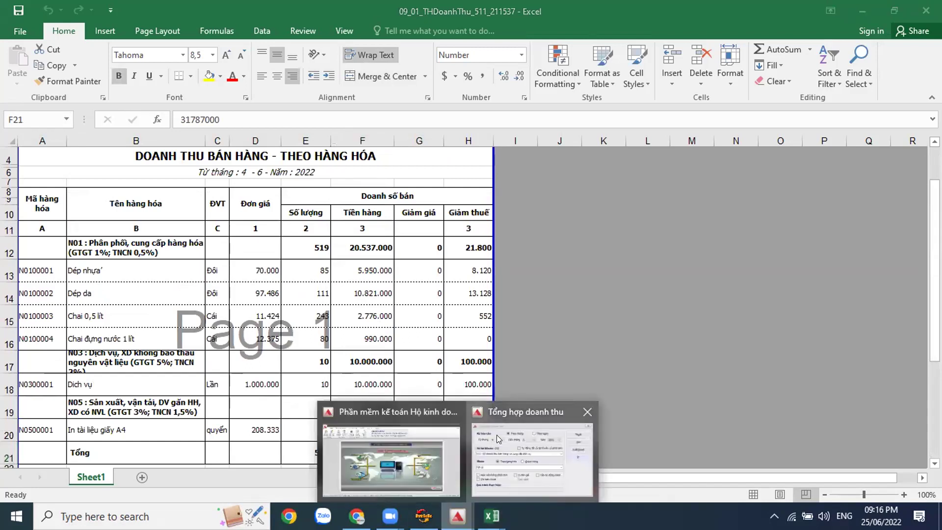
pyautogui.click(497, 435)
pyautogui.click(619, 173)
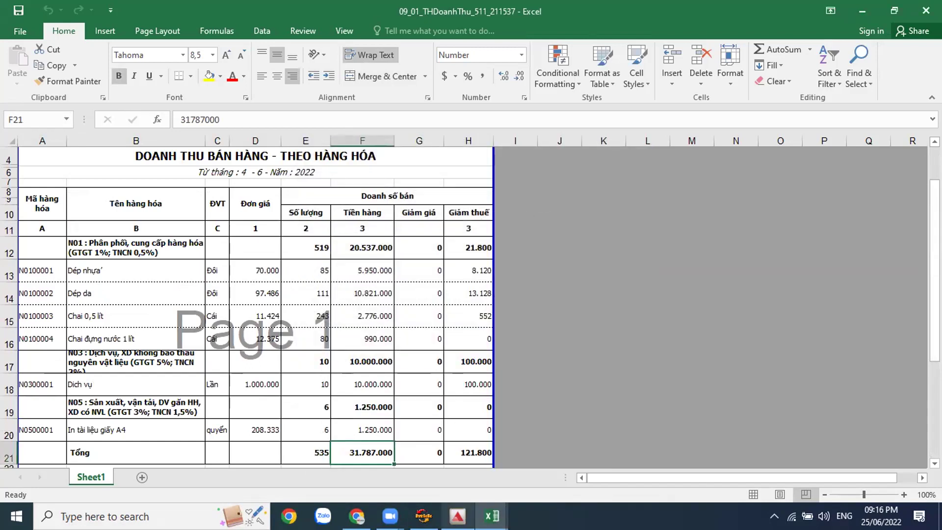
# Step: Open the Hóa đơn bán ra list and set the ending month filter to 6
pyautogui.click(271, 29)
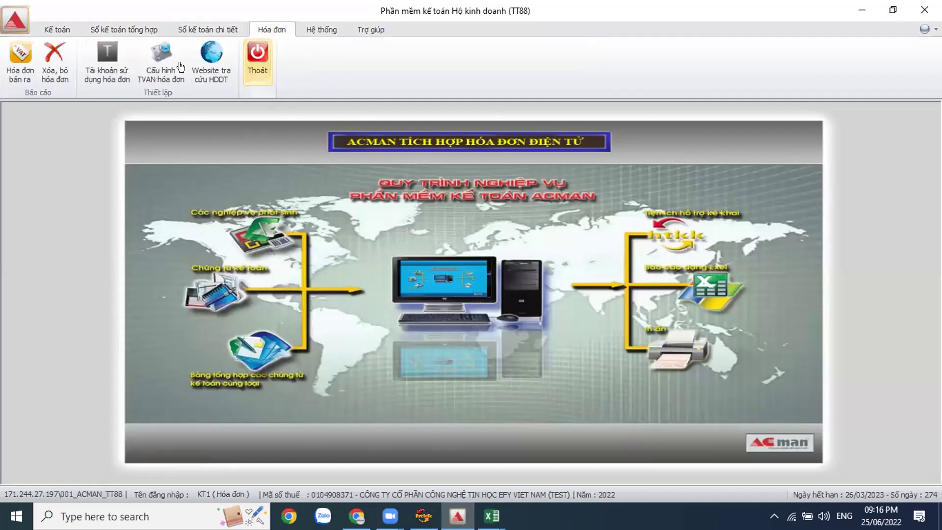
pyautogui.click(10, 75)
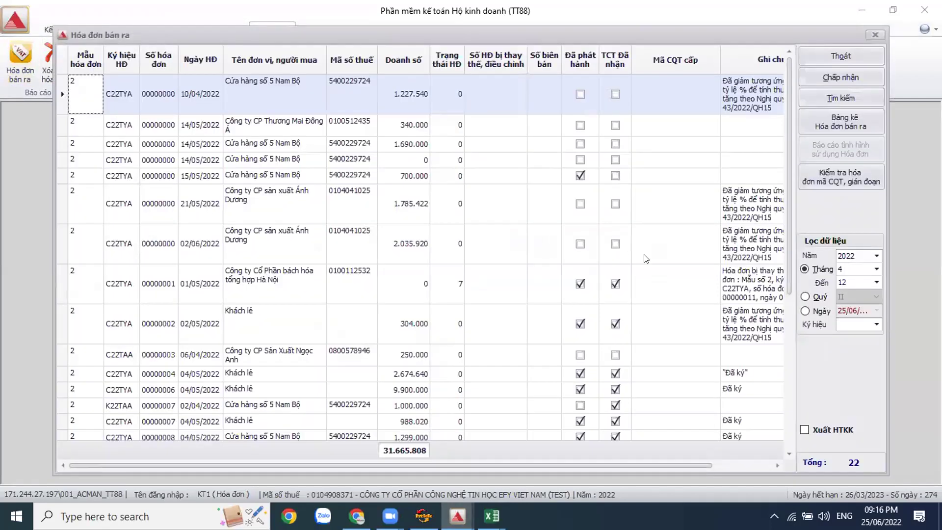
pyautogui.click(877, 283)
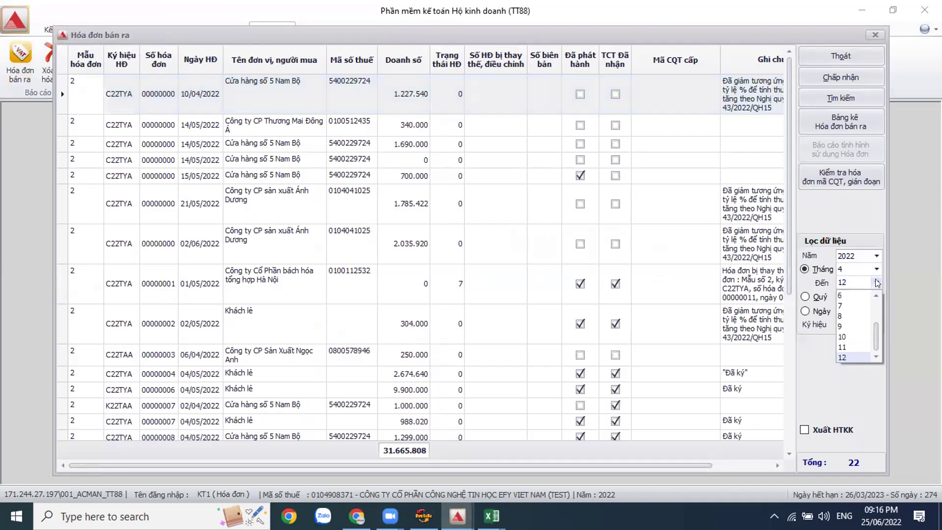
pyautogui.click(844, 295)
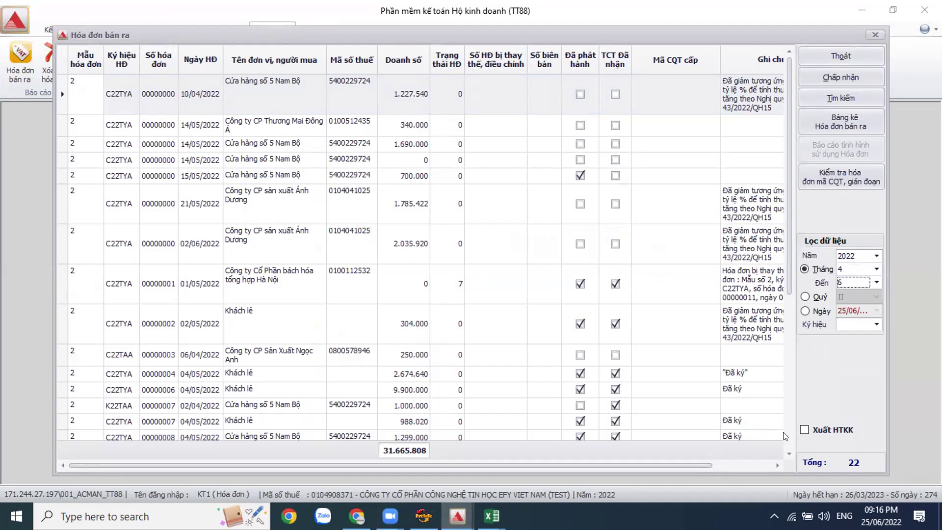